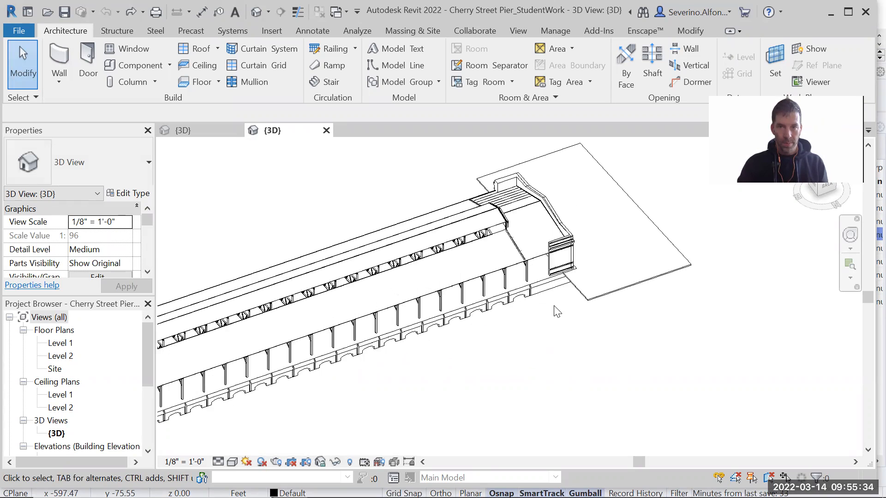
- Inspect which imported shapes make up the pier's main roof and one of its trusses
middle_drag(541, 347, 601, 328)
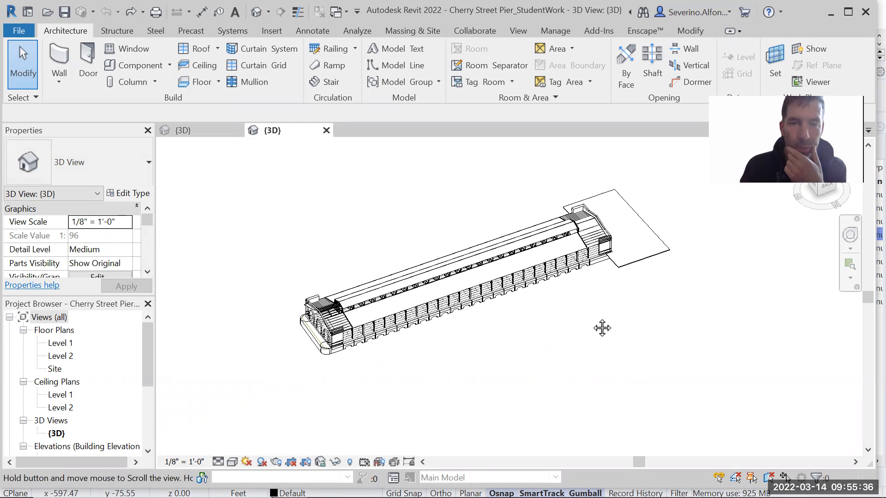
scroll(565, 334, up, 3)
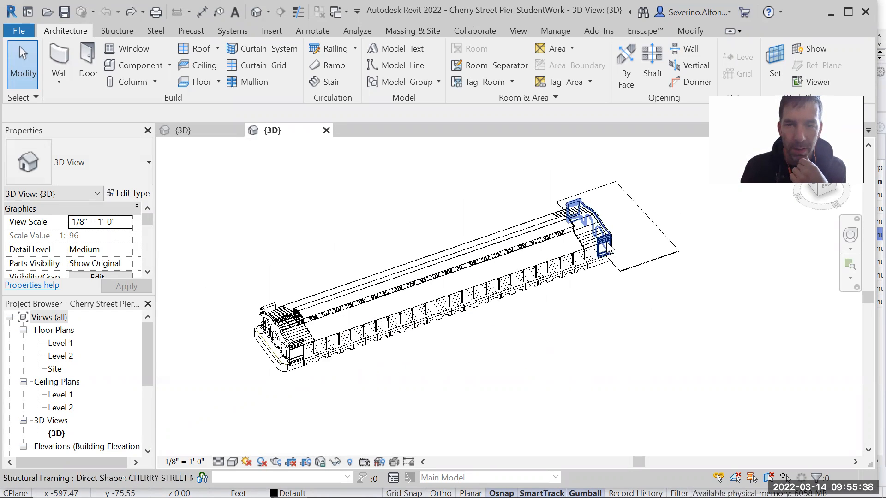
middle_drag(541, 365, 586, 348)
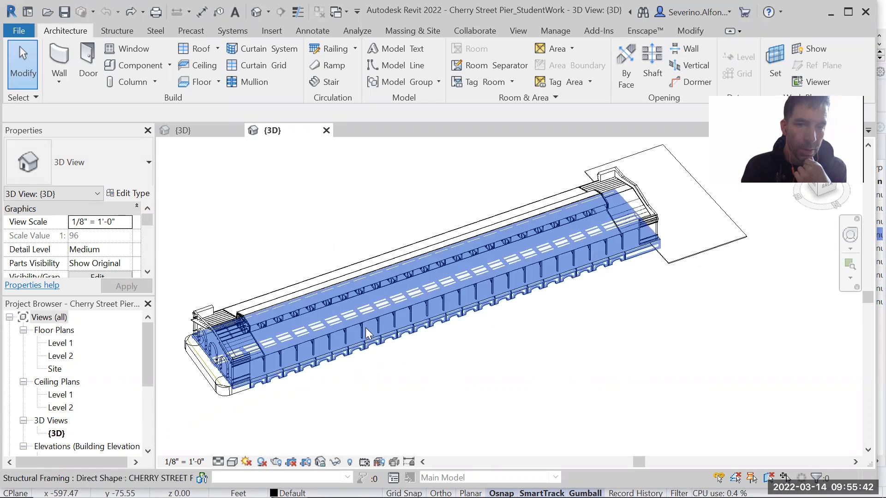
click(356, 314)
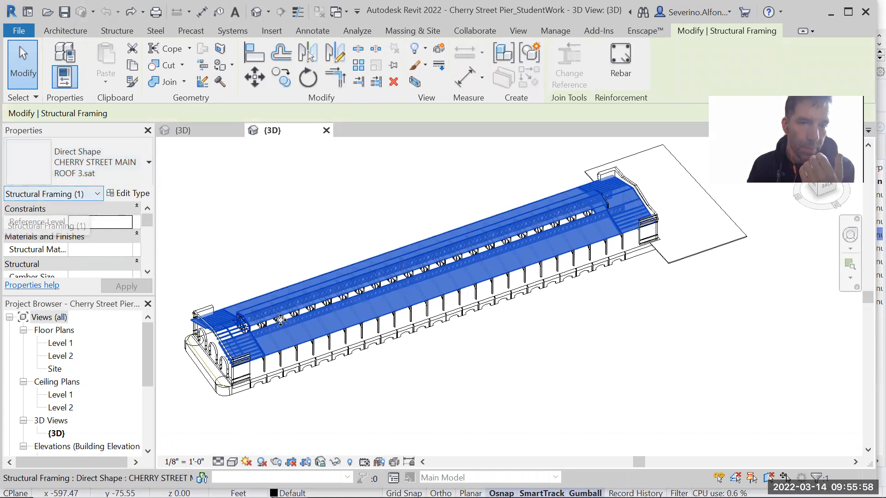
click(358, 409)
scroll(301, 317, up, 4)
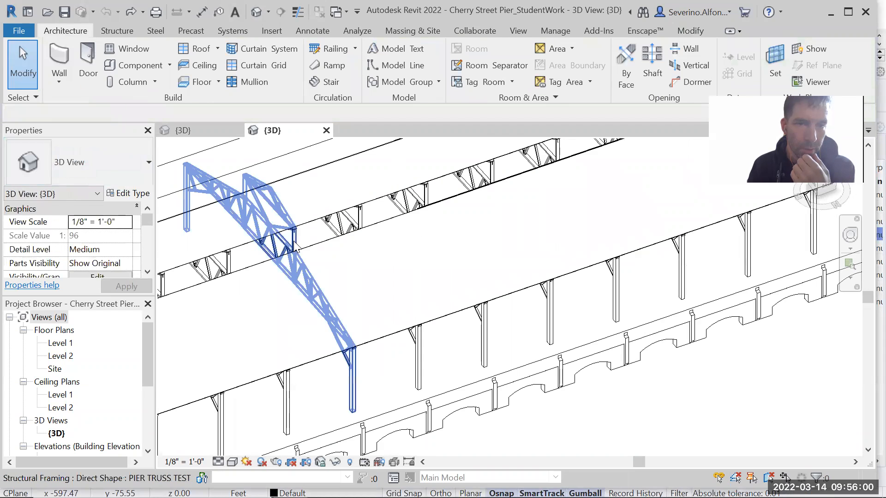
click(289, 244)
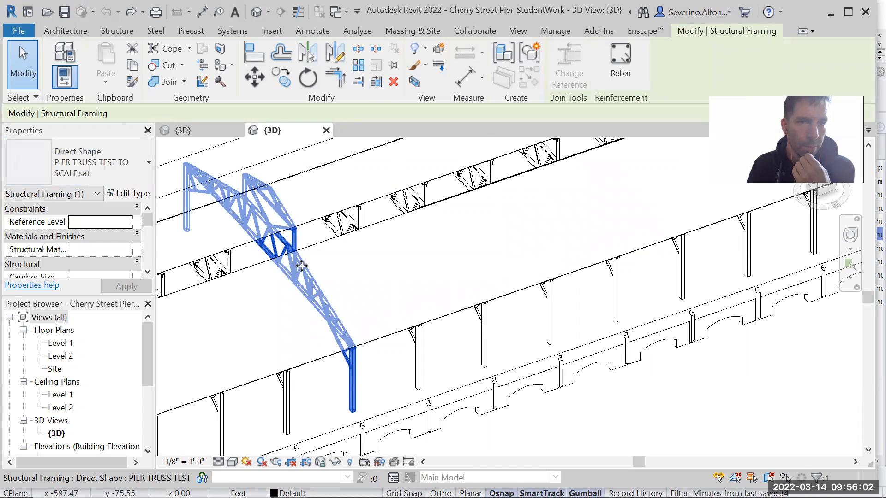
- Examine the end facade's imported shape and check the type name of the main roof shape
scroll(534, 256, down, 6)
scroll(534, 256, up, 2)
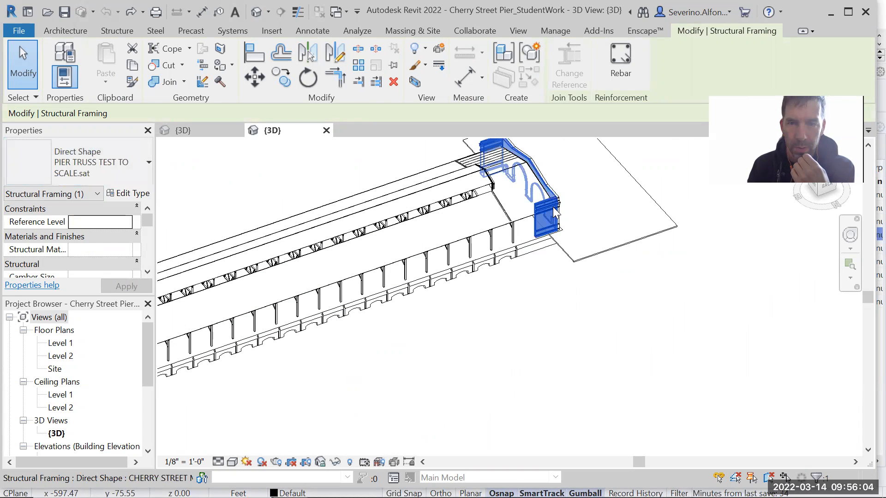
click(547, 217)
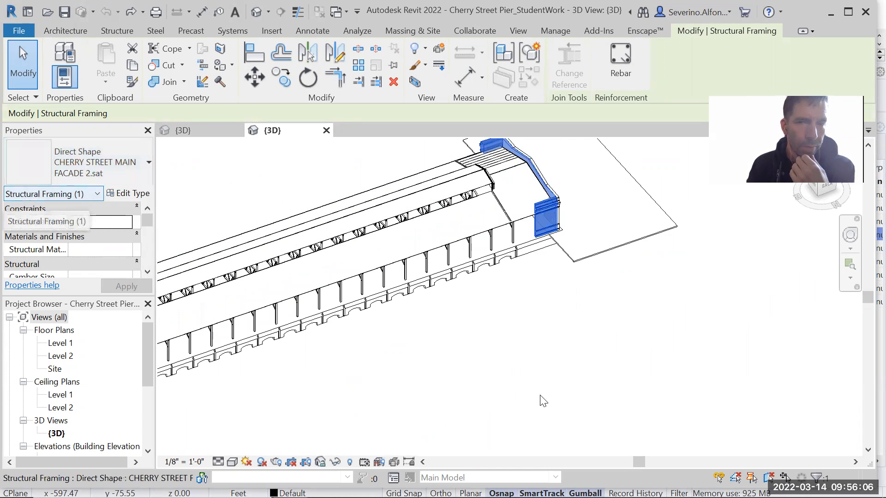
click(633, 366)
shift+middle_drag(633, 366, 610, 372)
scroll(469, 373, down, 2)
middle_drag(469, 374, 515, 350)
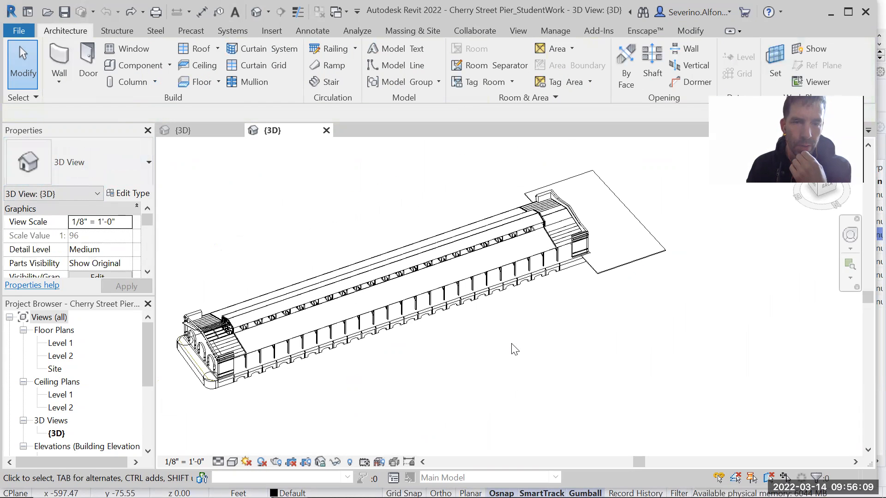
click(457, 284)
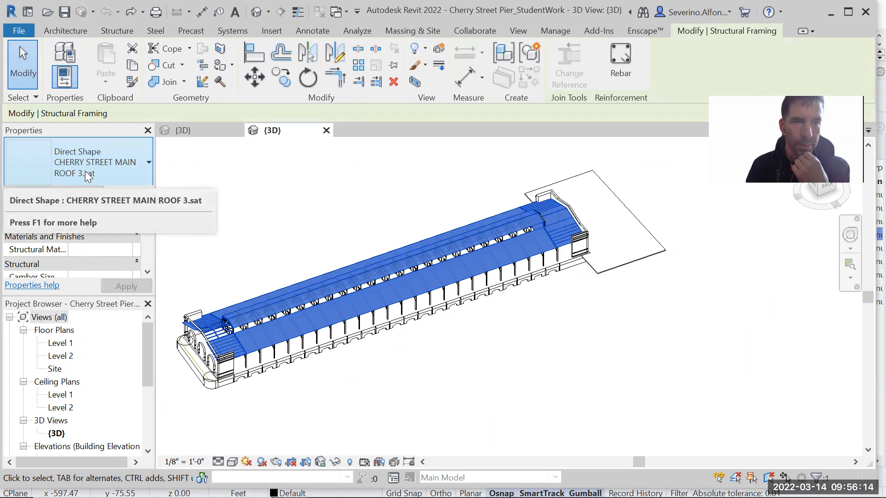
click(507, 380)
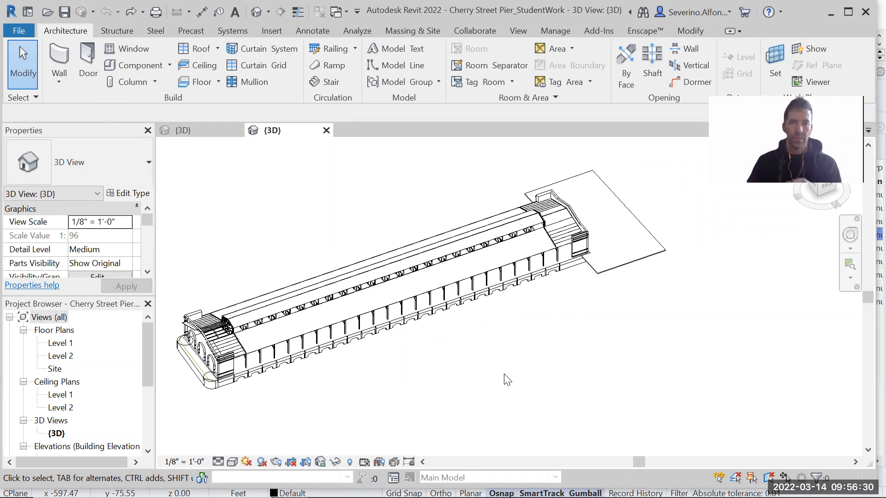
- Review the units and solids options in the DWG export setup for the 3D view, leaving without exporting
click(19, 30)
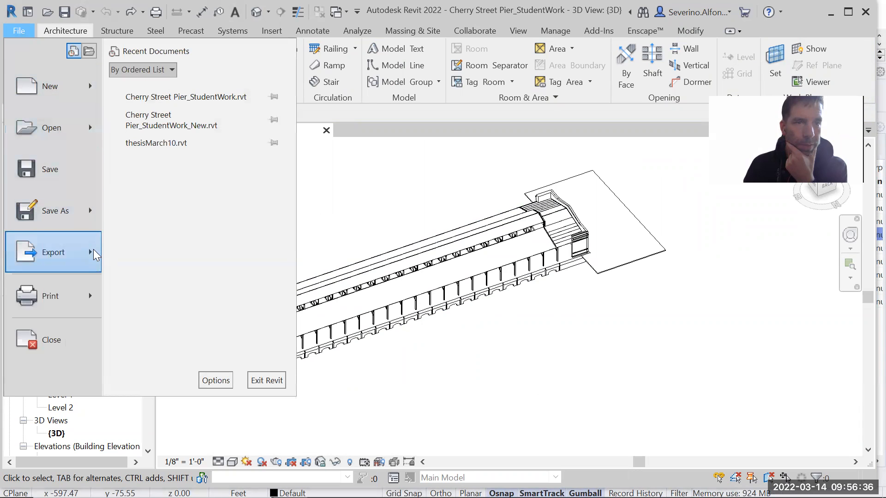
mouse_move(94, 255)
mouse_move(110, 92)
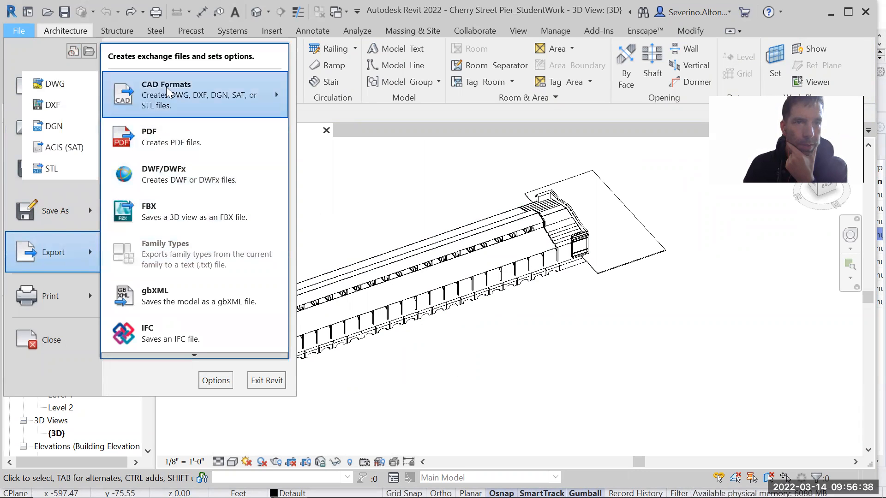
click(64, 83)
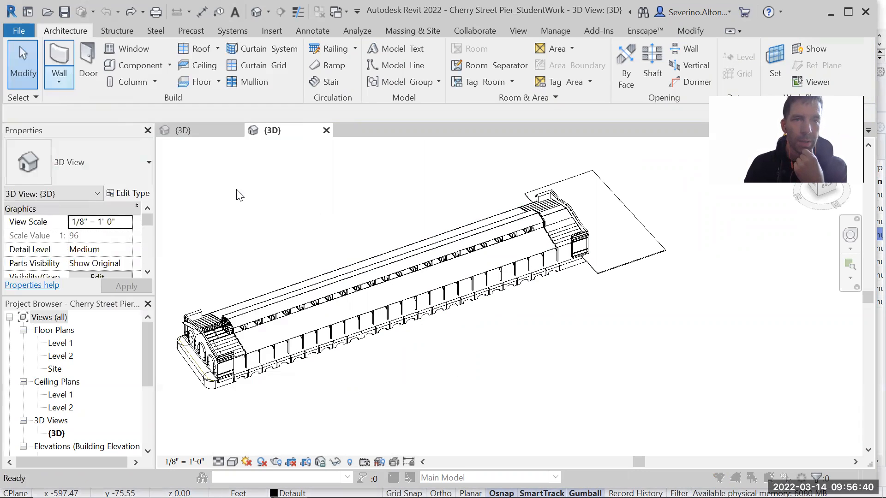
click(430, 98)
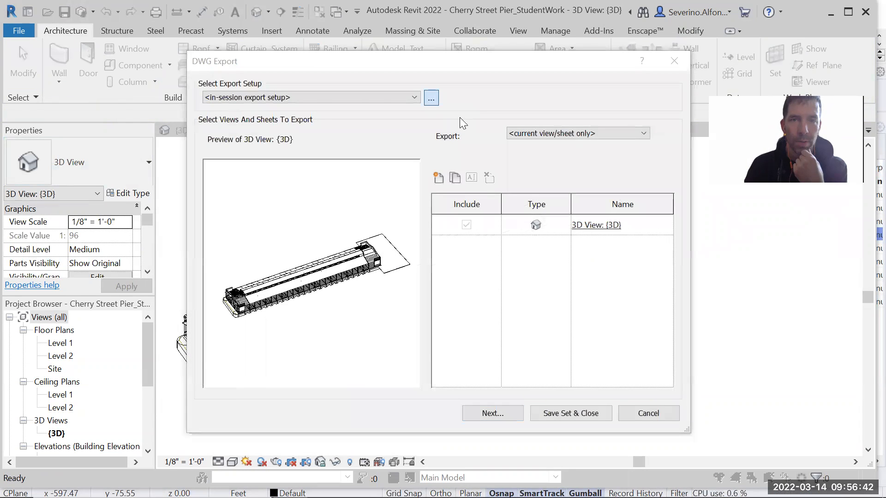
click(491, 98)
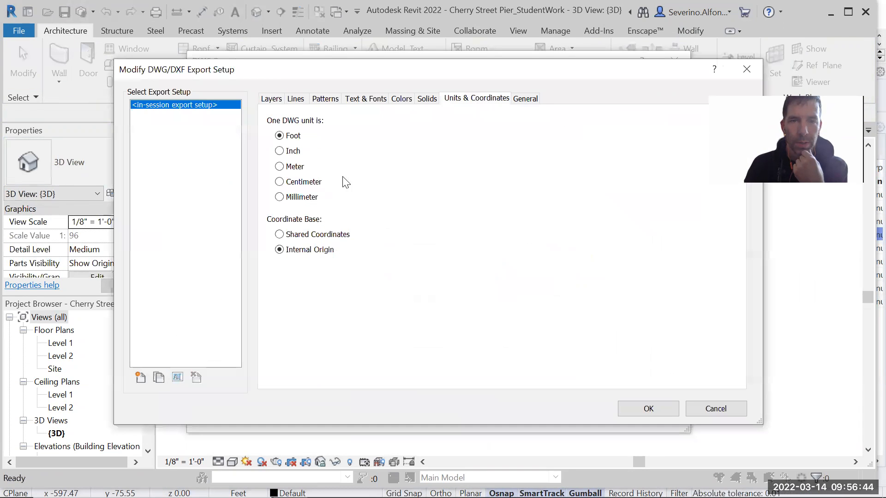
click(428, 100)
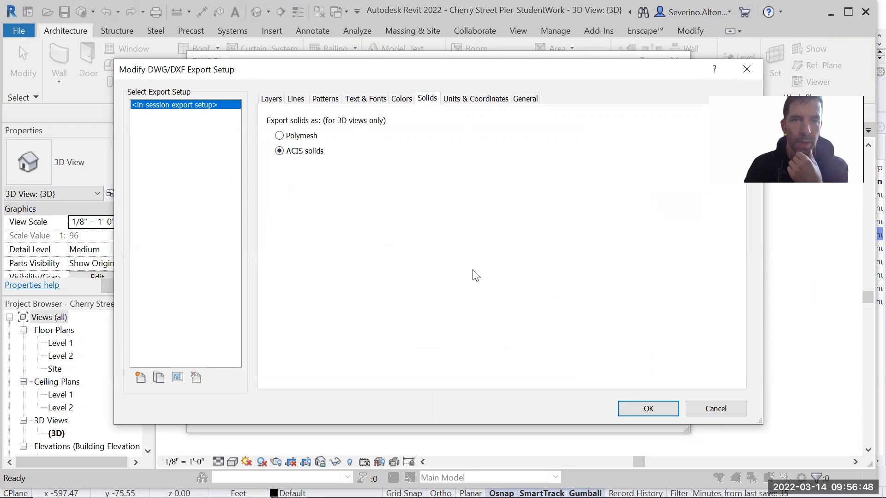
drag(637, 73, 600, 74)
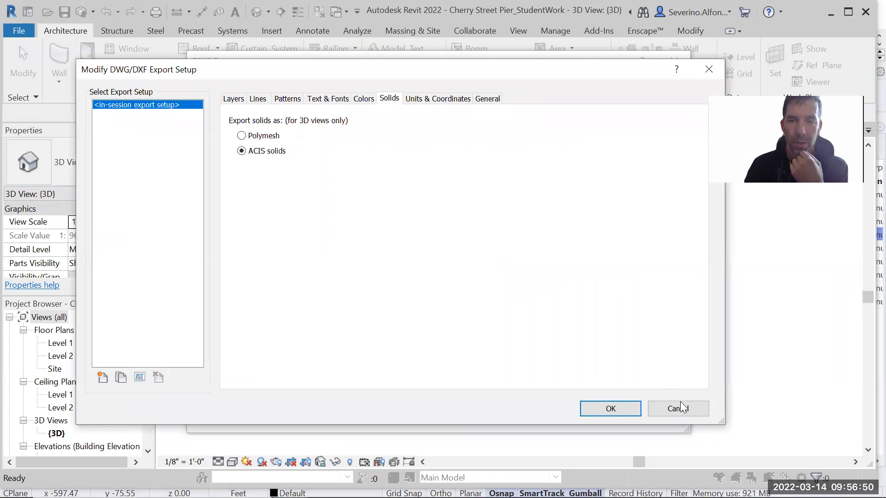
click(676, 408)
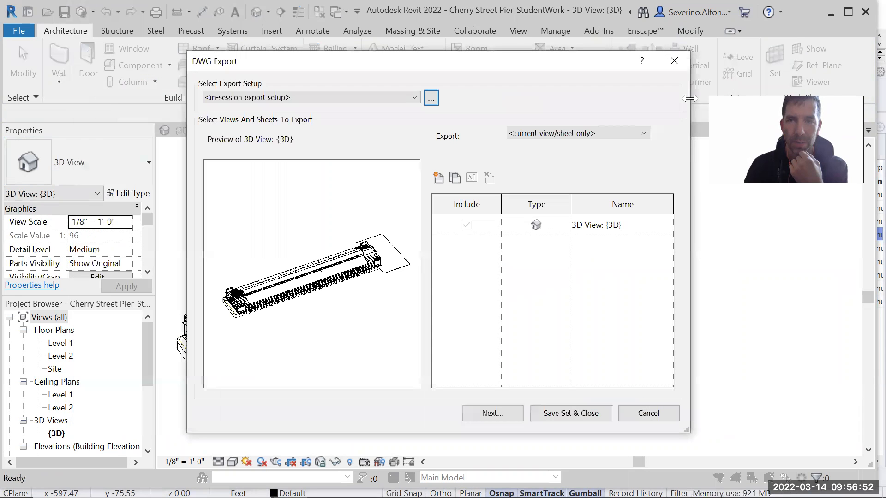
click(680, 61)
- Switch to Rhinoceros 7 and examine the exported pier model and its adjoining ground slab in the Perspective view
key(alt+Tab)
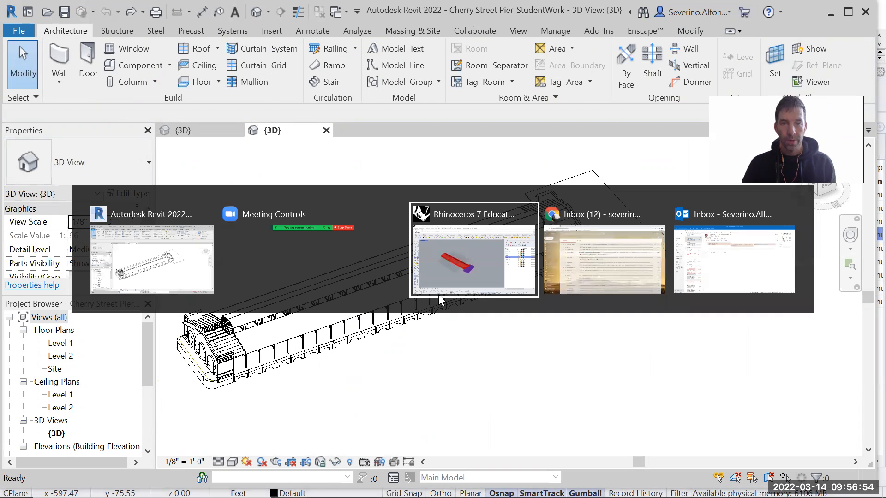
scroll(459, 325, up, 2)
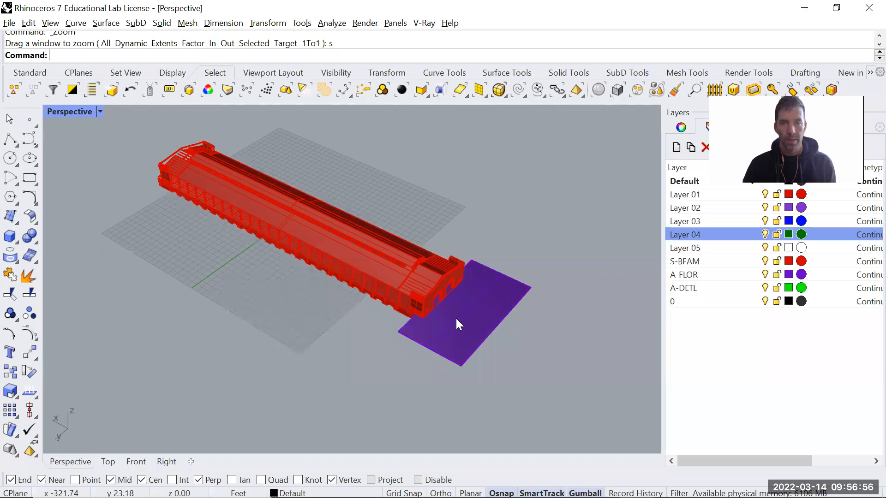
scroll(460, 324, up, 2)
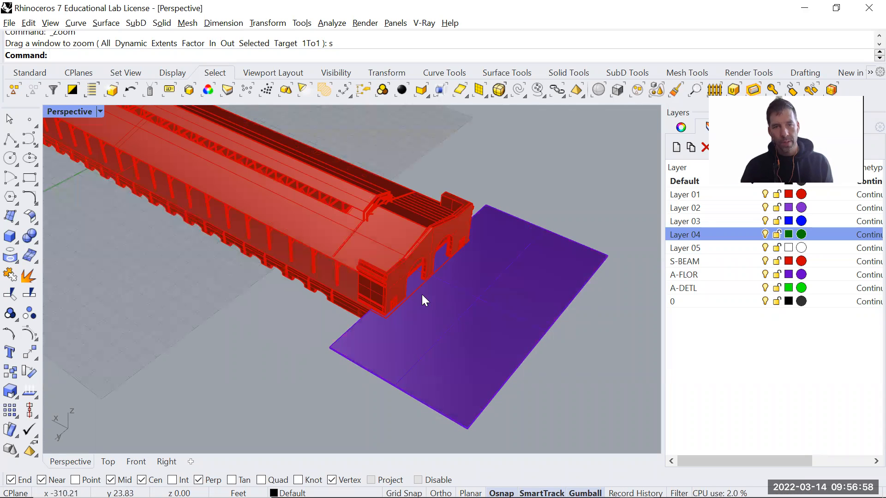
scroll(421, 294, down, 2)
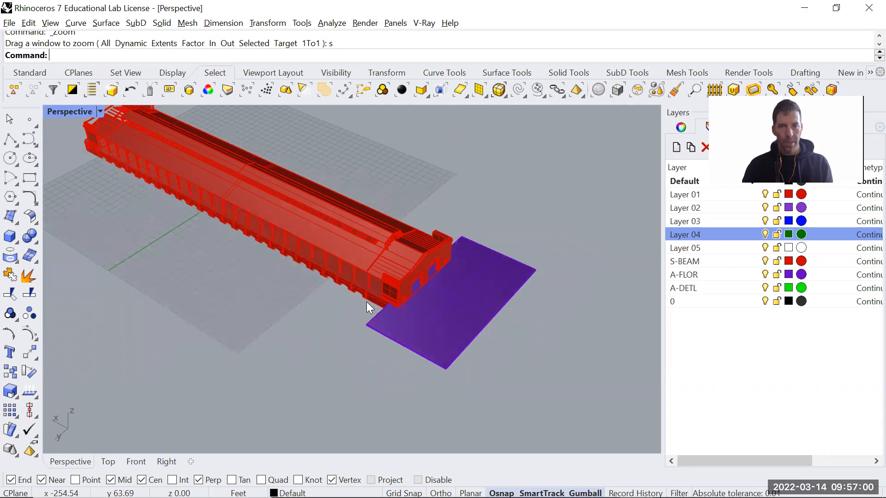
right_drag(198, 247, 363, 280)
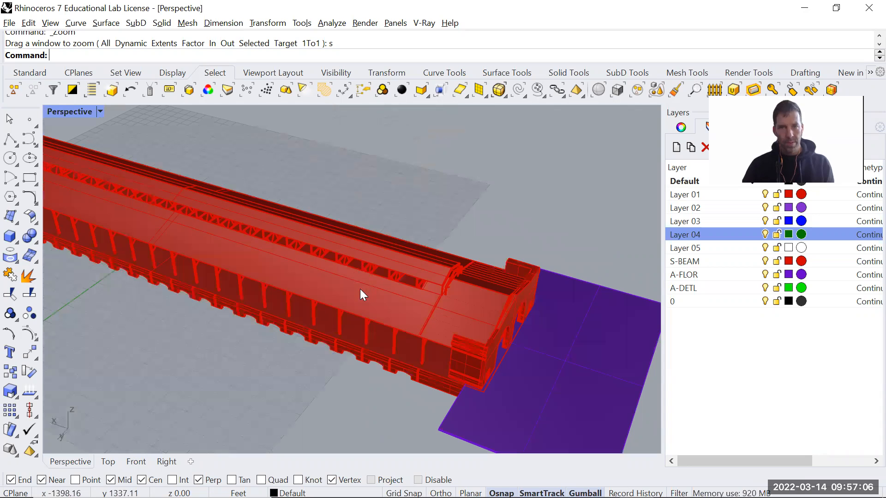
scroll(358, 291, down, 3)
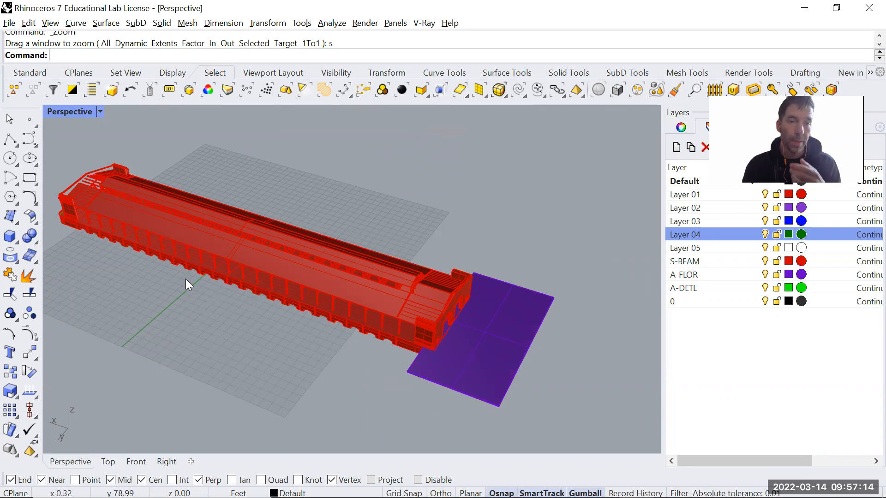
right_drag(150, 276, 315, 237)
scroll(420, 262, down, 3)
scroll(316, 236, up, 2)
- Hide the main roof block temporarily and show it again
click(315, 237)
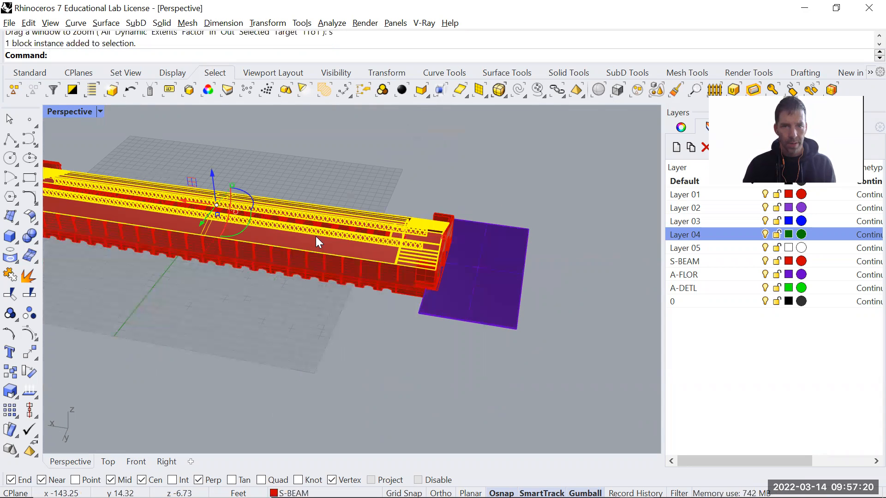
text(h)
key(Return)
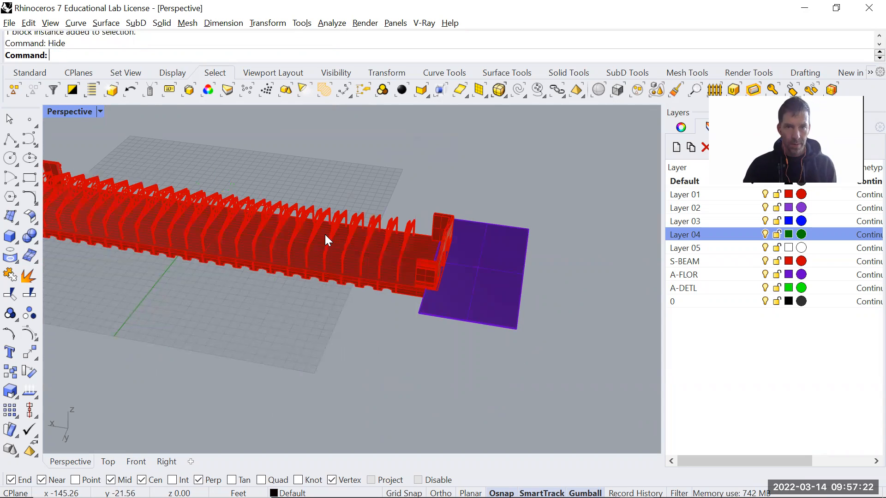
text(show)
key(Return)
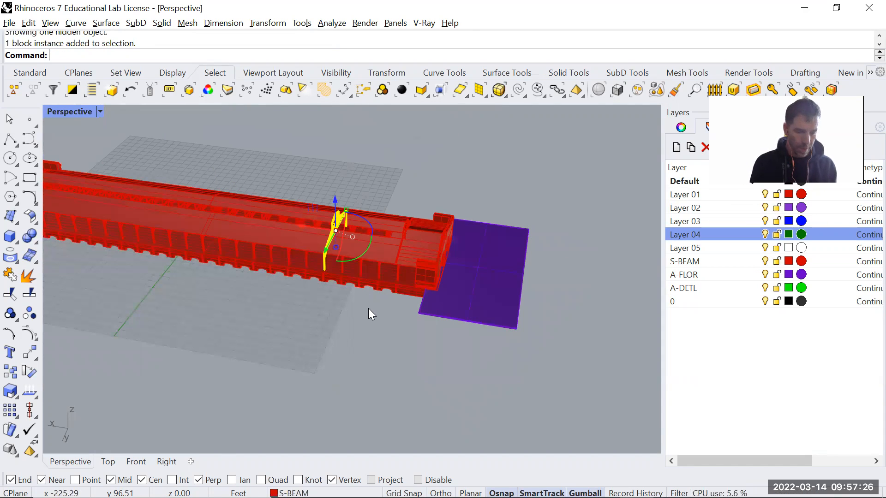
- Hide the main roof block to expose the trusses underneath
click(319, 248)
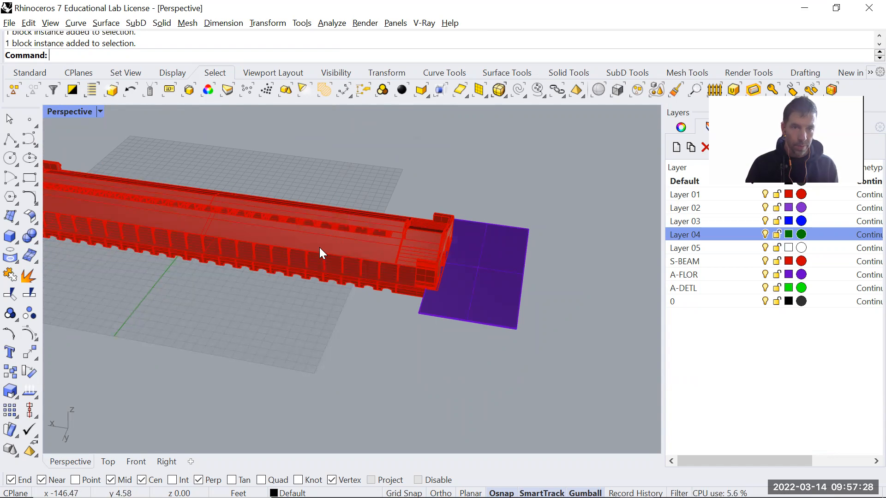
text(h)
key(Return)
right_drag(320, 247, 329, 209)
- Select all the truss blocks along the pier's full length in the Front view and switch to the Right view
key(ctrl+Tab)
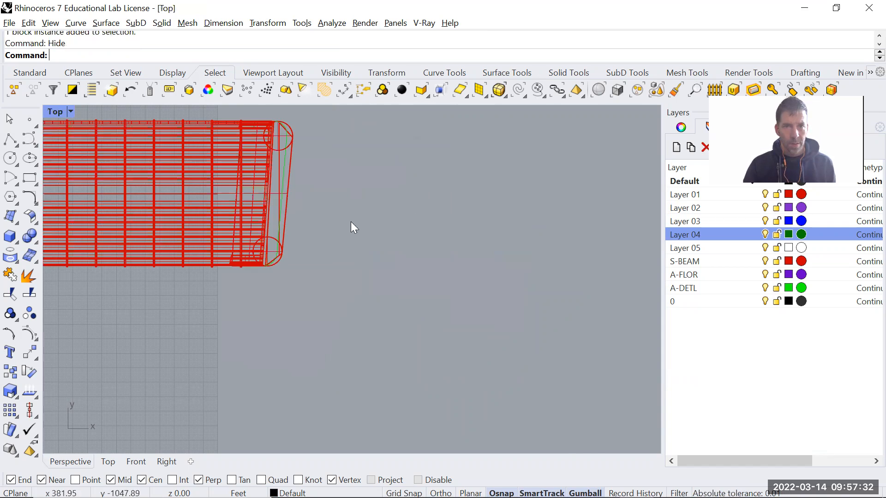
key(ctrl+Tab)
scroll(476, 206, down, 4)
right_drag(476, 206, 300, 214)
drag(479, 206, 159, 223)
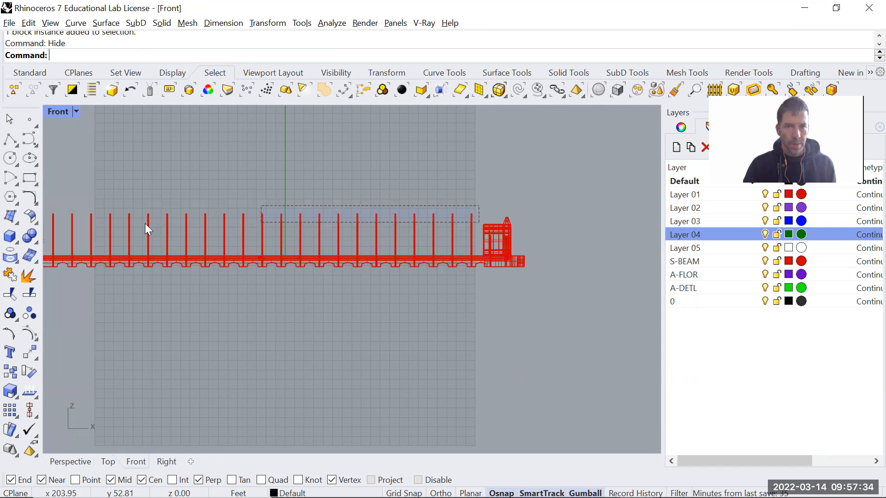
drag(64, 233, 49, 226)
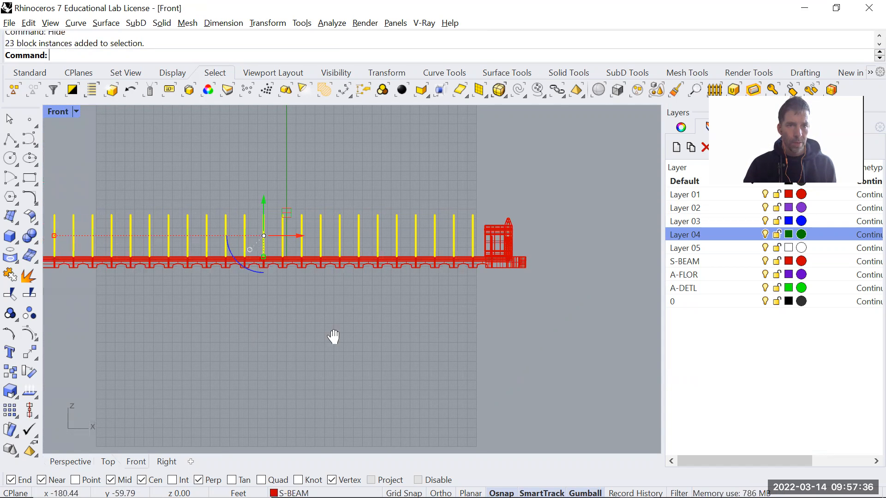
scroll(445, 293, down, 3)
scroll(491, 257, up, 3)
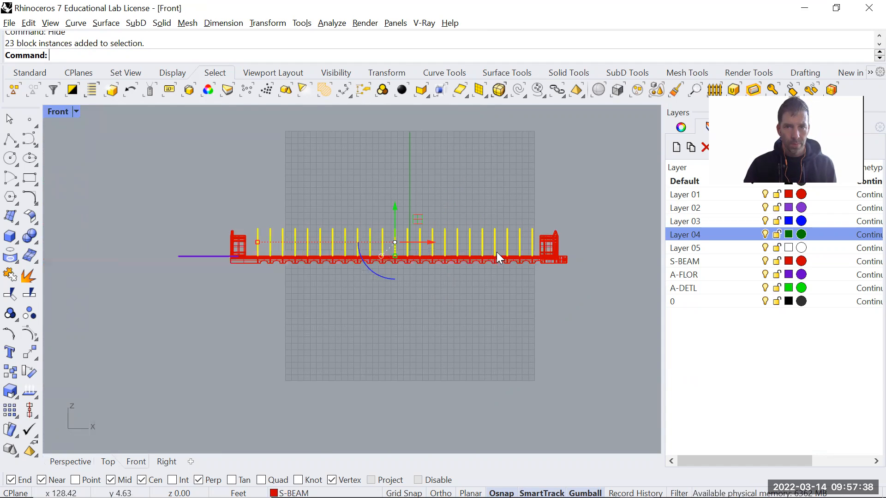
drag(546, 210, 199, 226)
click(532, 214)
scroll(534, 215, up, 2)
drag(568, 206, 208, 255)
right_drag(185, 388, 429, 368)
scroll(412, 356, down, 4)
drag(441, 234, 167, 272)
scroll(202, 317, down, 3)
right_drag(202, 317, 359, 360)
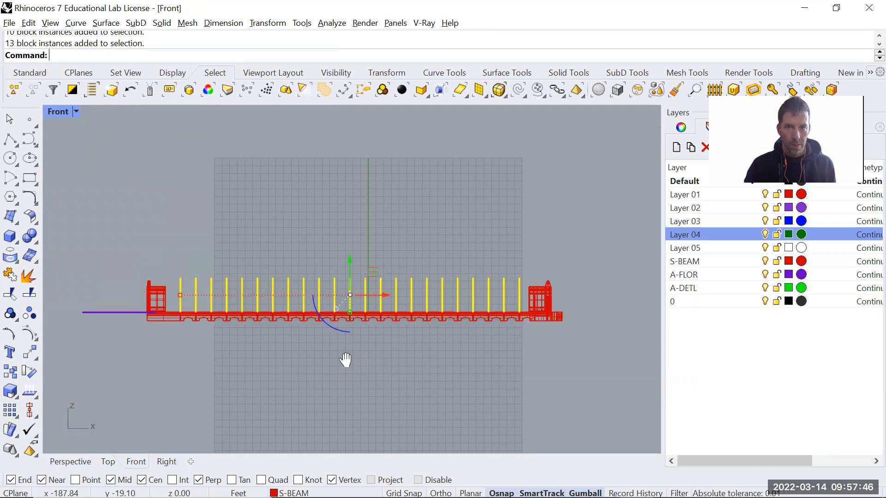
key(ctrl+Tab)
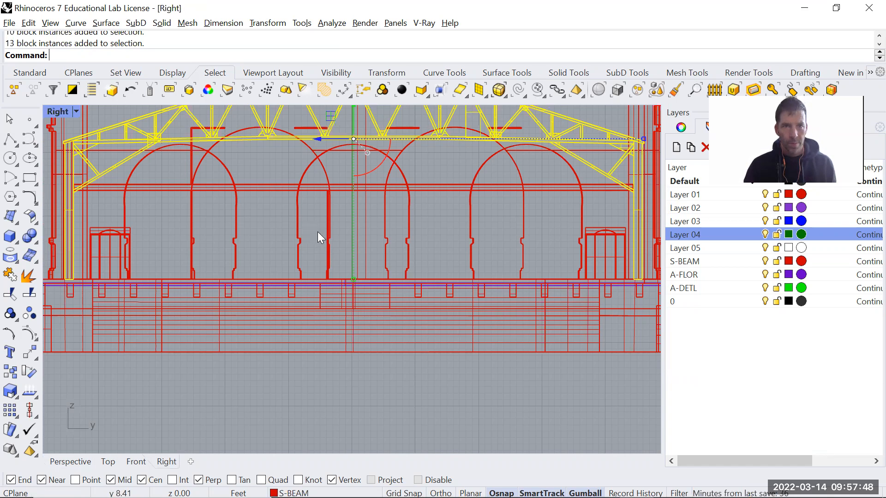
- Start exporting the selected trusses to the Desktop as an AutoCAD drawing named New from the Perspective view
key(ctrl+Tab)
right_drag(336, 332, 95, 159)
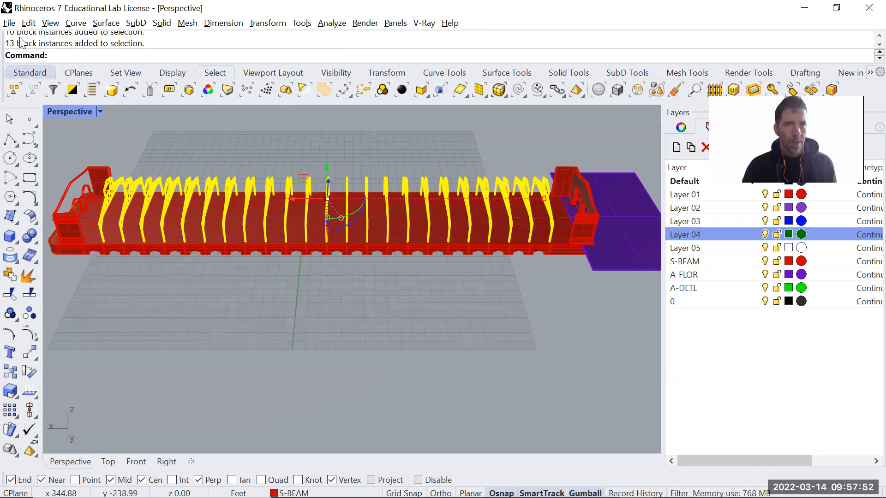
click(9, 23)
click(46, 201)
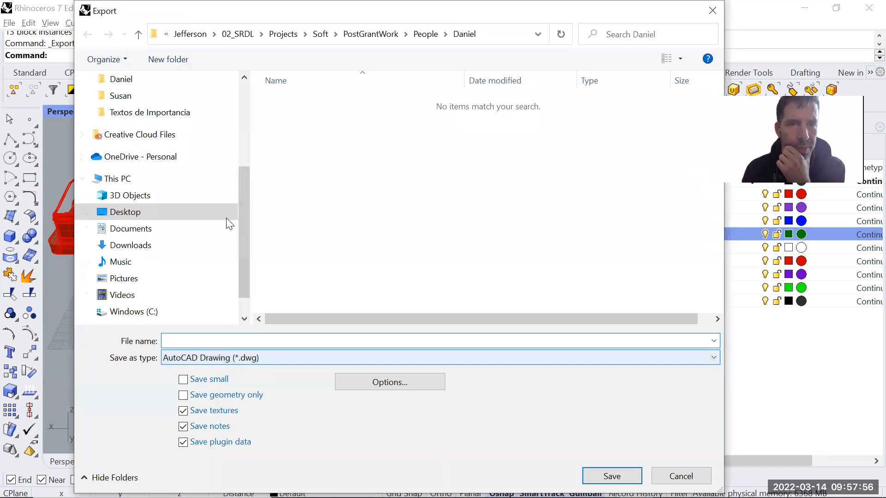
scroll(152, 121, up, 3)
click(121, 106)
click(213, 338)
text(New)
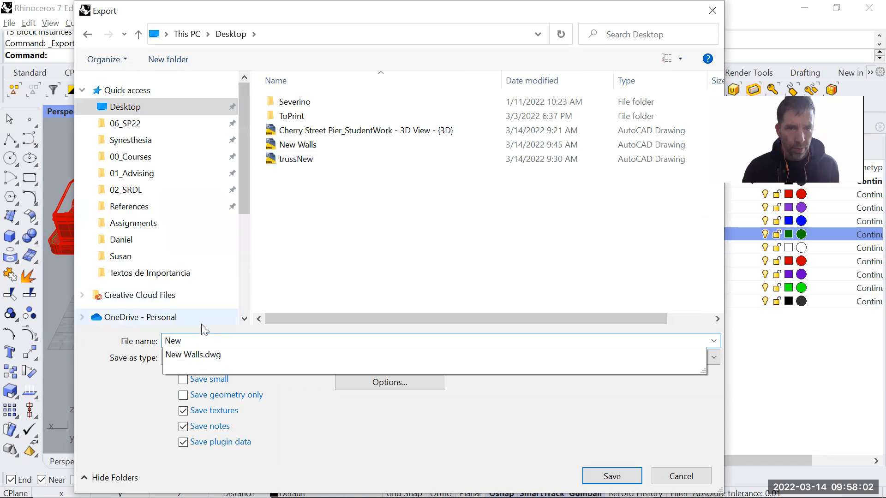
click(413, 441)
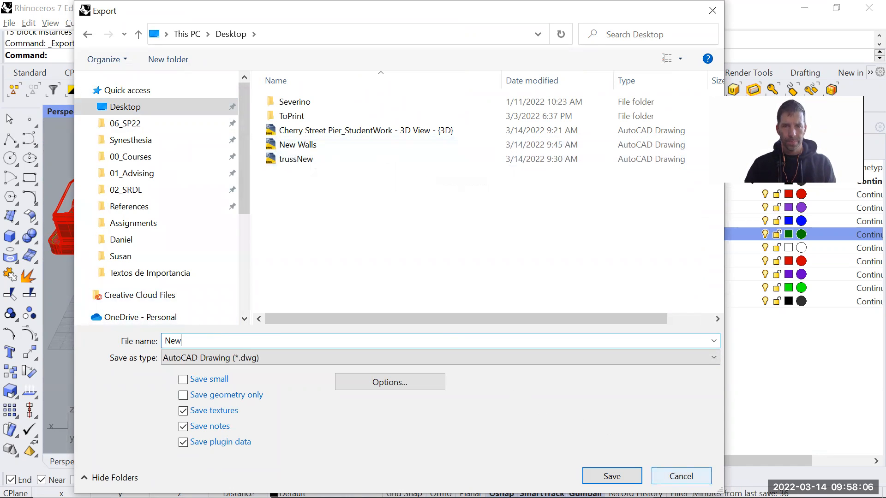
- Check the export scheme in the DWG/DXF export options and abandon the export
click(398, 382)
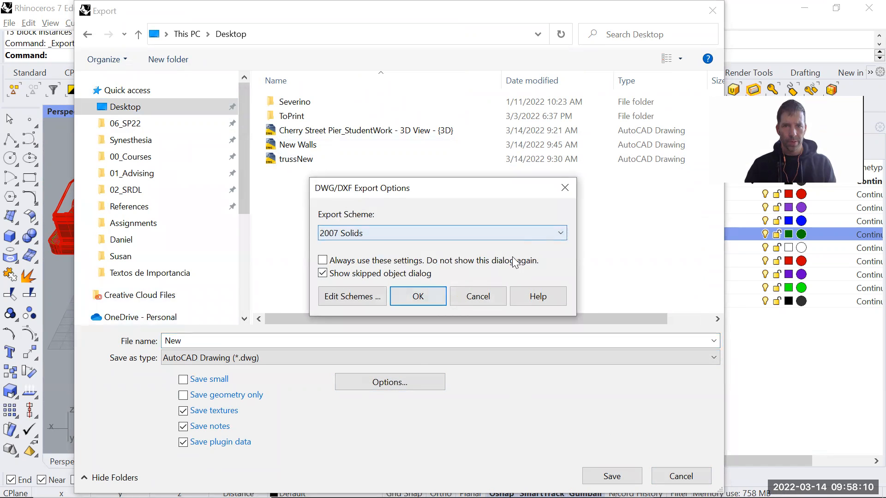
click(565, 188)
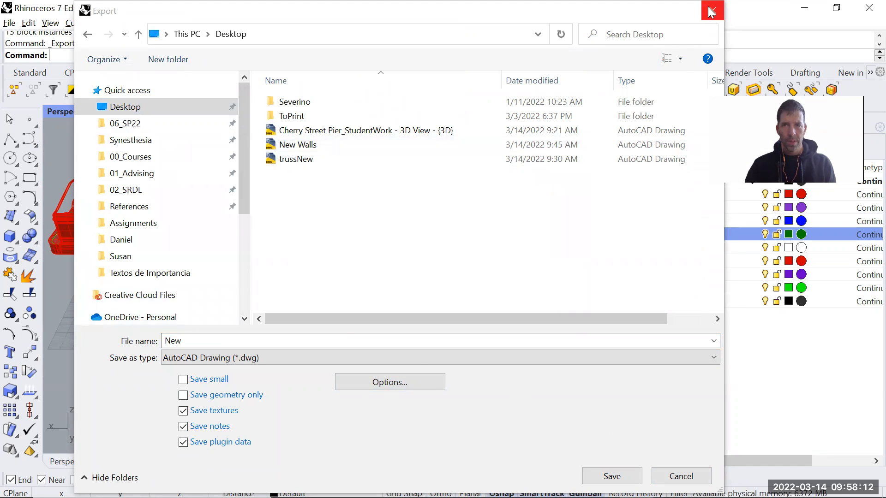
click(712, 12)
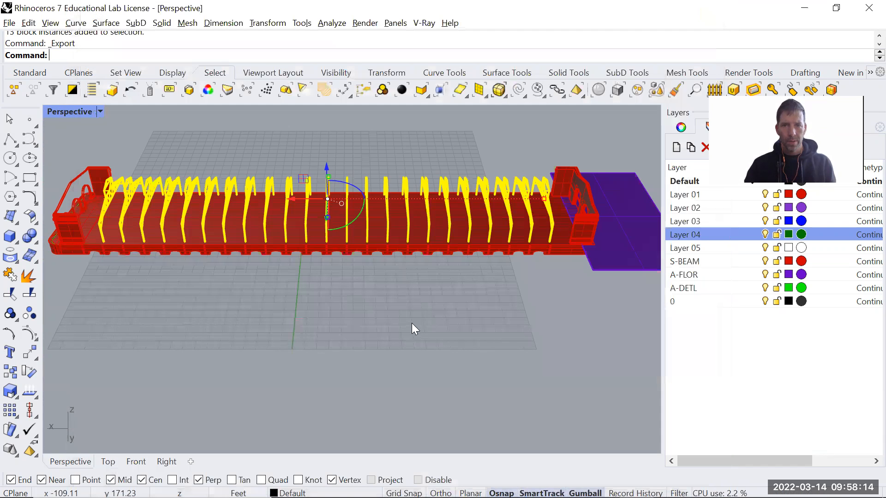
- Switch to Revit and delete the four trusses closest to the end building beside the ground slab
key(alt+Tab)
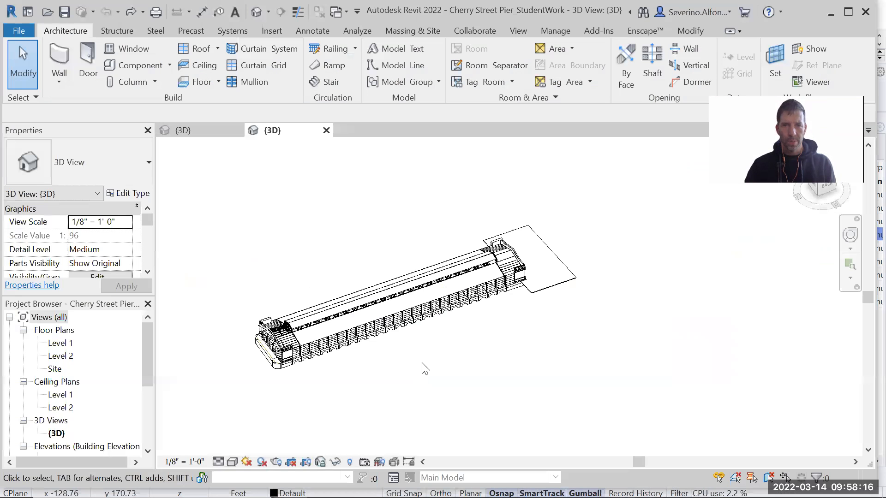
shift+middle_drag(431, 376, 363, 318)
scroll(544, 381, up, 3)
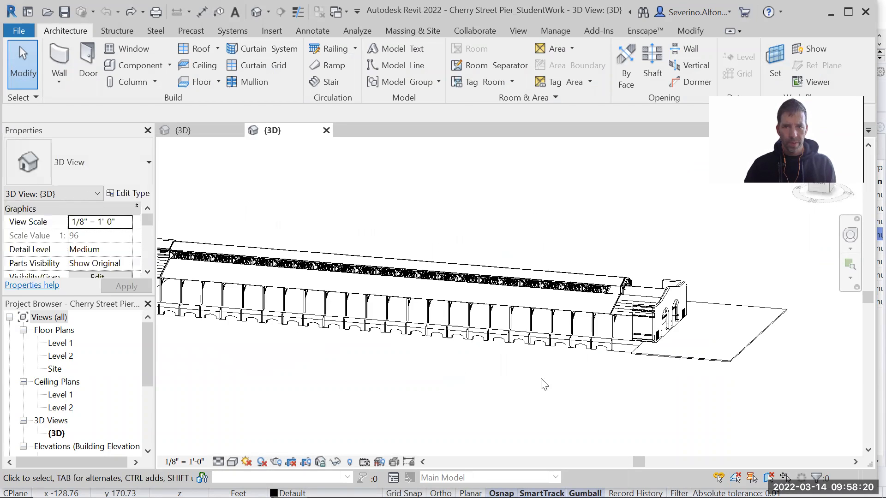
click(611, 315)
scroll(627, 360, up, 1)
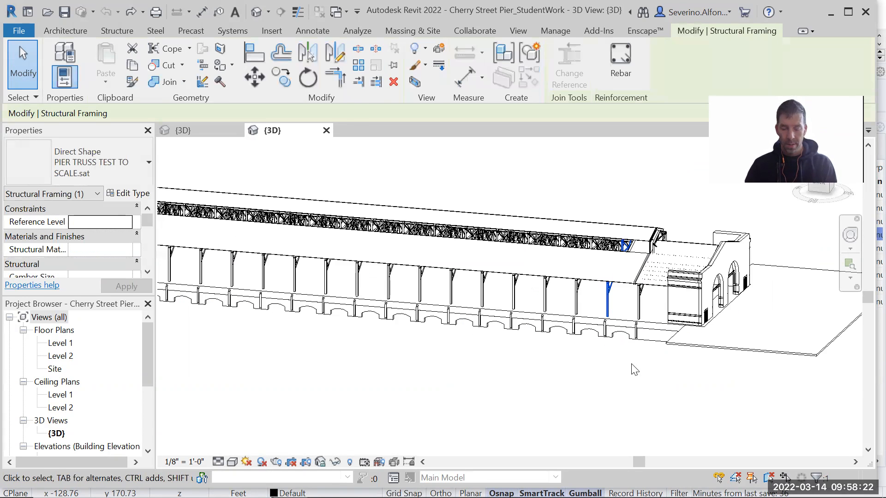
click(643, 298)
key(Delete)
click(578, 296)
key(Delete)
click(545, 295)
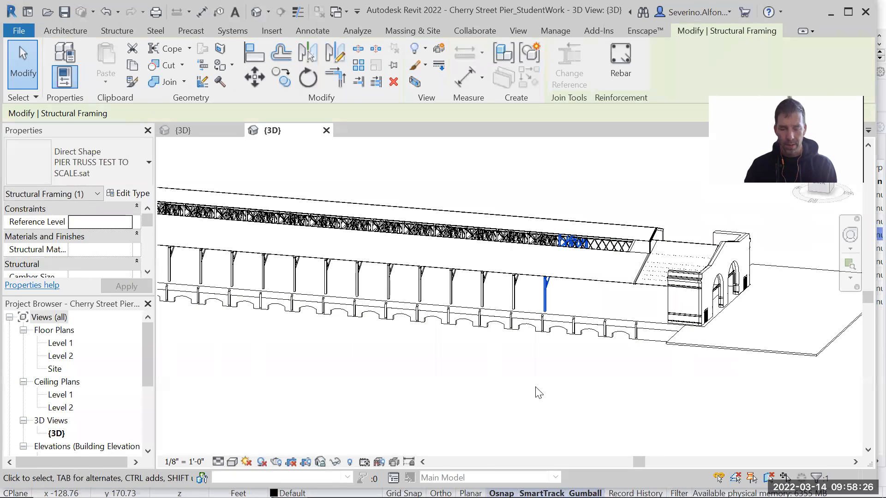
key(Delete)
scroll(539, 393, down, 1)
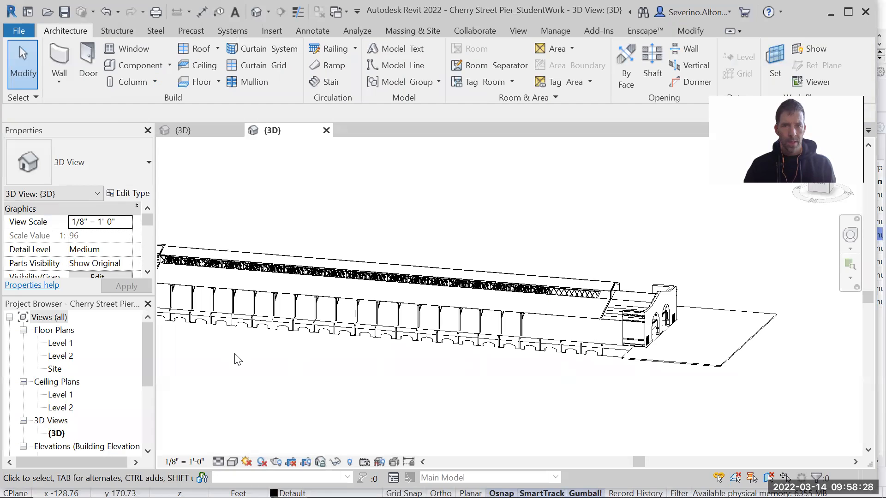
- Switch to Rhinoceros, create a layer named NewTruss and move the selected truss blocks onto it
key(alt+Tab)
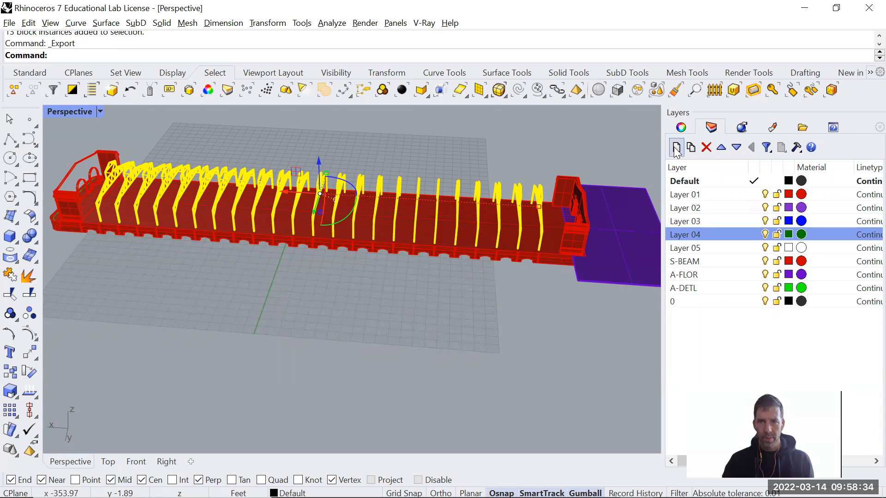
click(675, 149)
text(NewTruss)
key(Return)
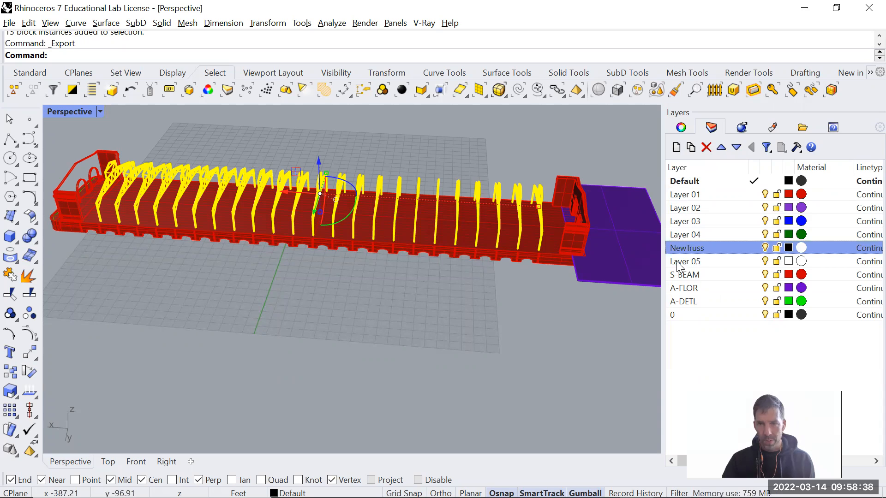
right_click(683, 249)
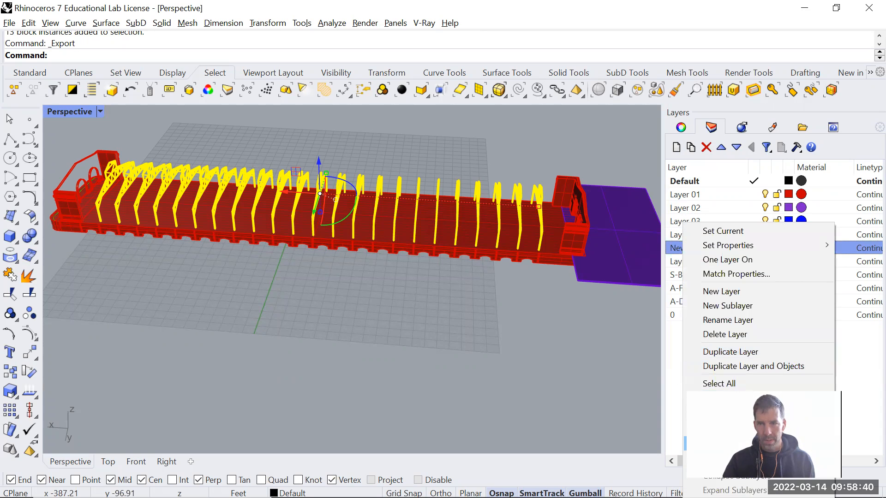
click(734, 416)
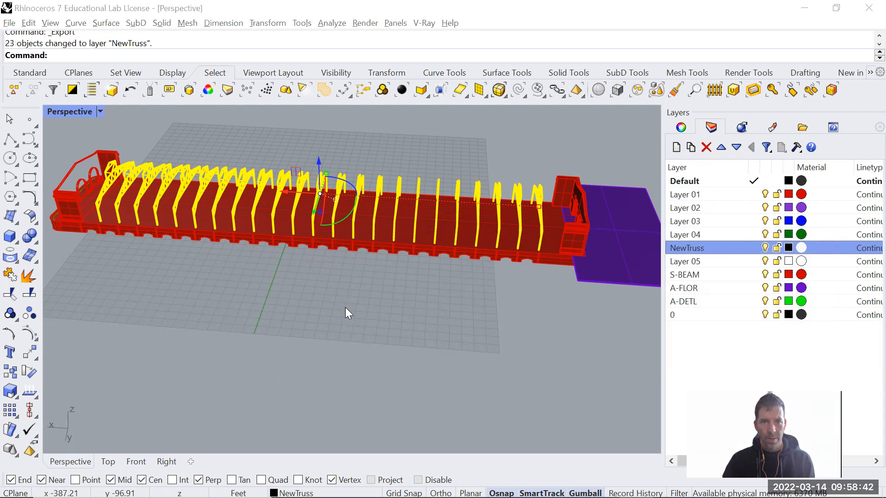
- Set the NewTruss layer's colour to bright green and deselect the trusses
click(788, 247)
click(352, 177)
click(501, 412)
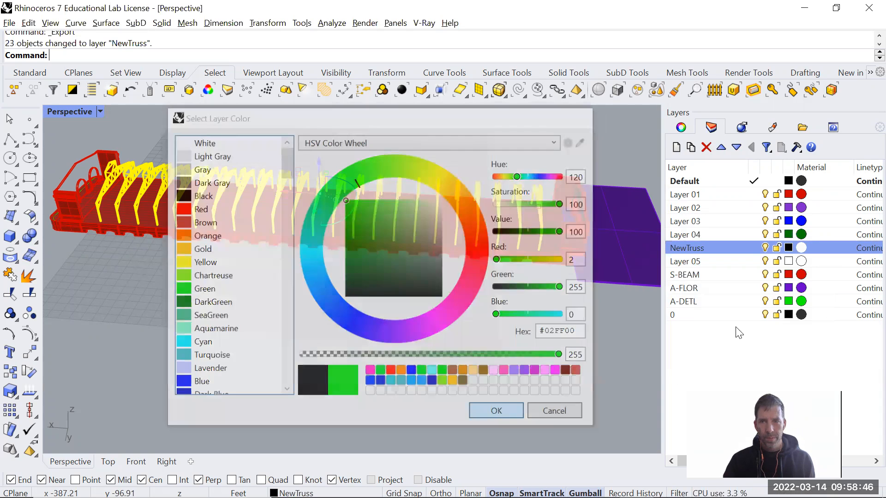
key(Escape)
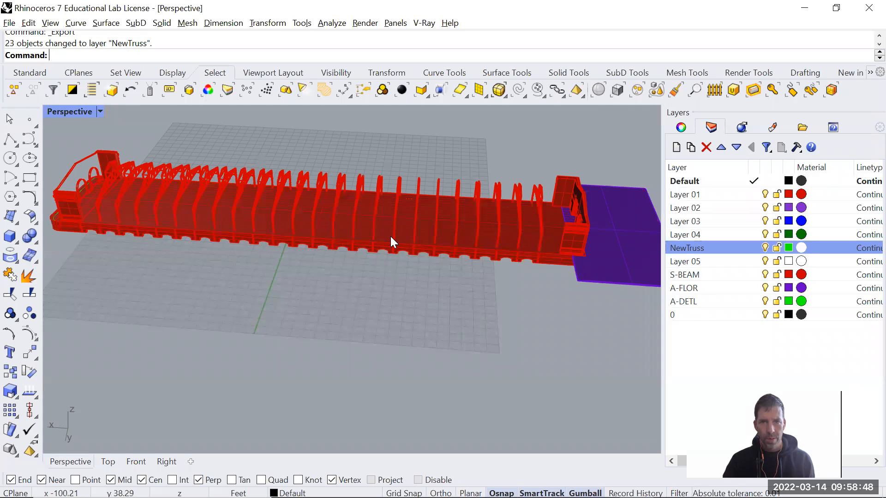
- Check the object properties of a truss block near the slab end and view the row of trusses from the side
right_drag(578, 249, 531, 152)
click(531, 153)
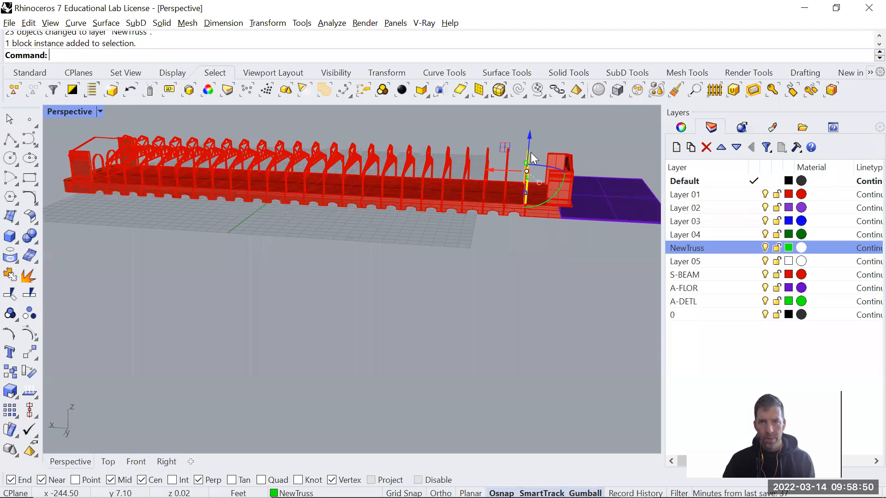
click(562, 179)
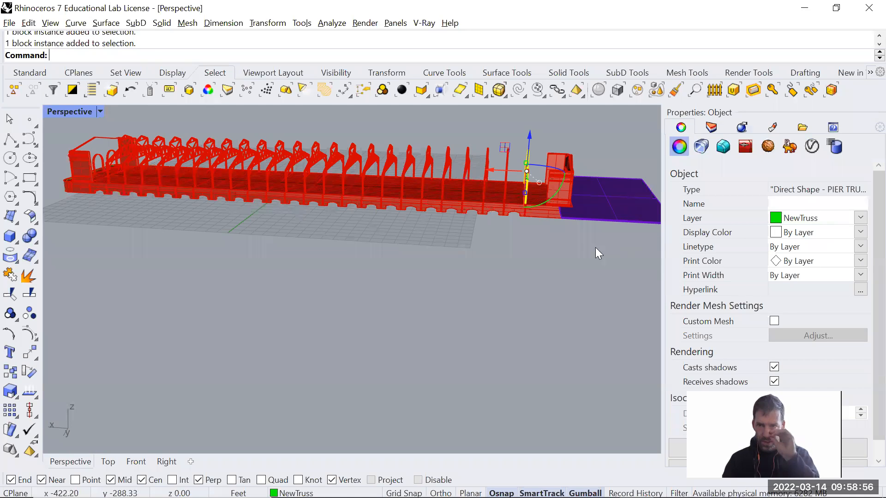
click(442, 297)
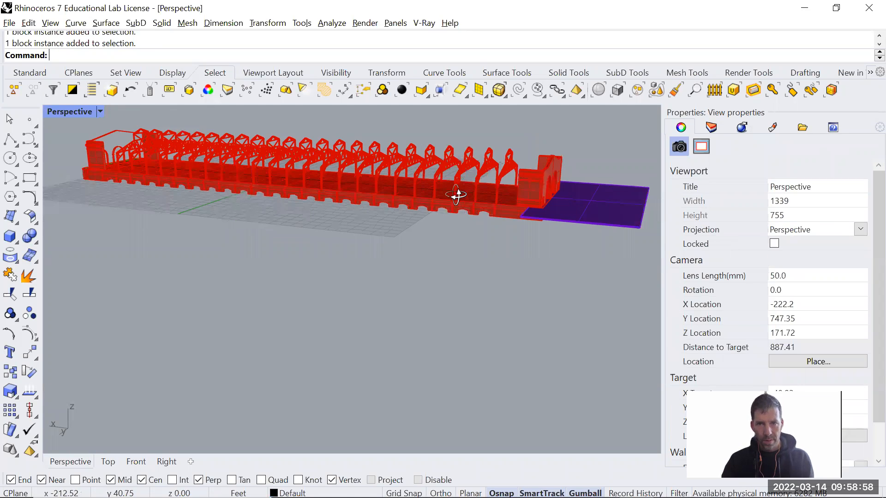
right_drag(493, 192, 535, 125)
drag(536, 125, 278, 146)
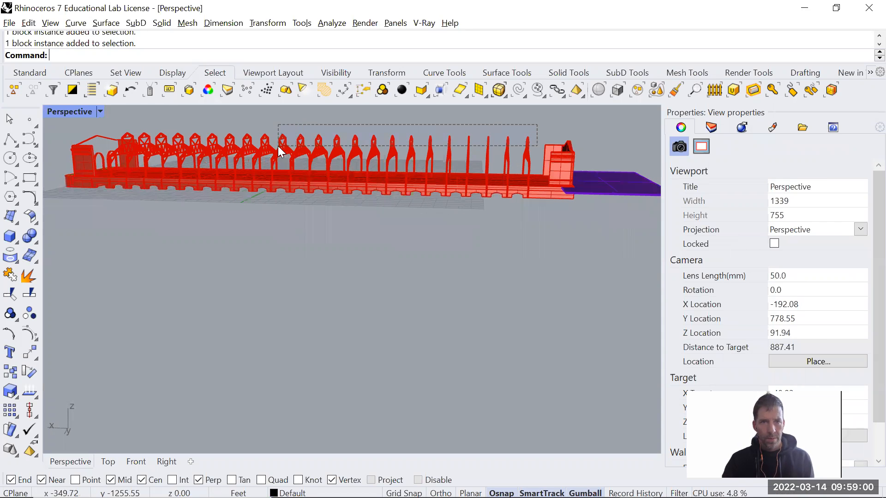
drag(438, 170, 440, 169)
- Switch the NewTruss layer off and on again to check which objects it holds
click(712, 127)
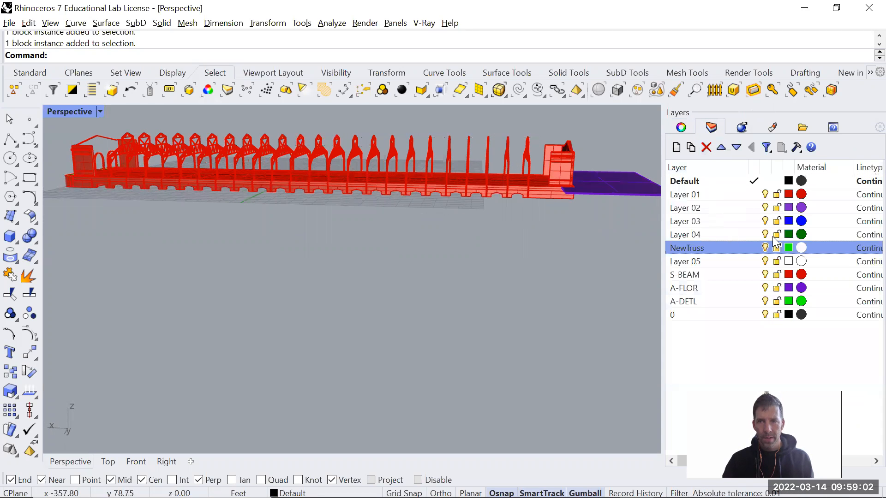
click(765, 248)
click(765, 248)
right_drag(450, 270, 452, 286)
- Switch to Revit and inspect the pier's remaining trusses and side wall in the 3D view
key(alt+Tab)
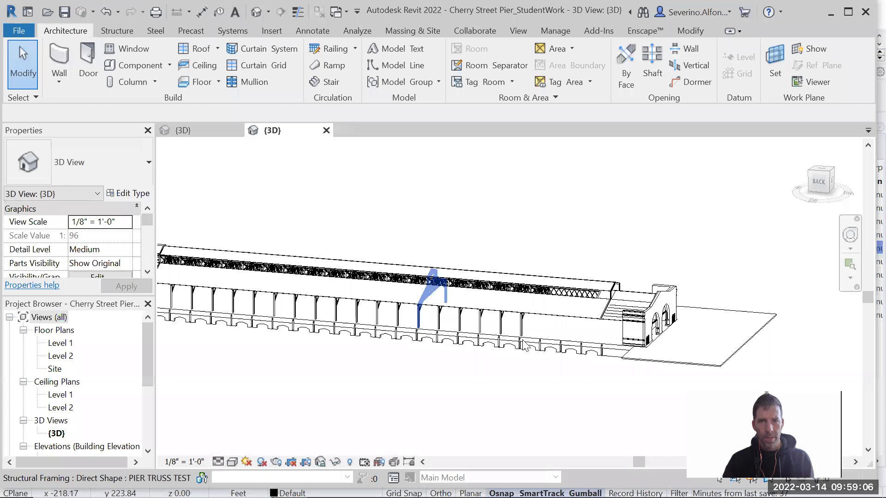
scroll(289, 336, down, 2)
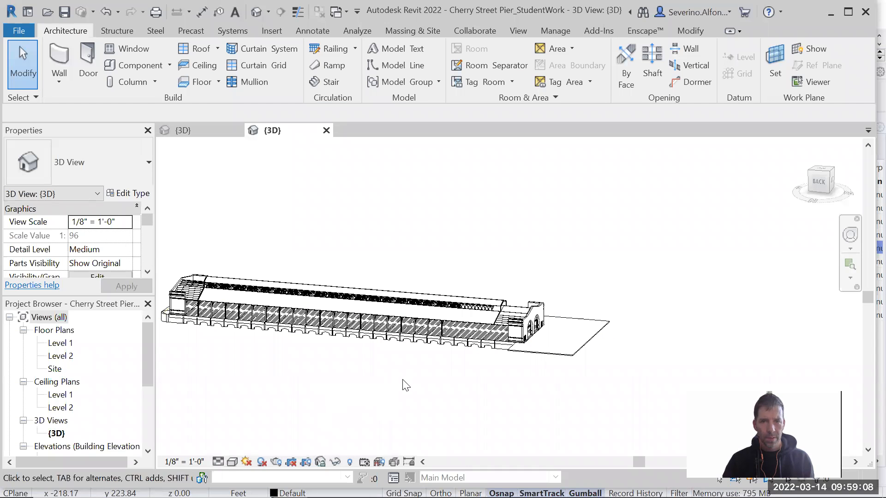
scroll(417, 375, up, 2)
click(468, 294)
key(Escape)
scroll(318, 186, down, 3)
shift+middle_drag(318, 186, 350, 199)
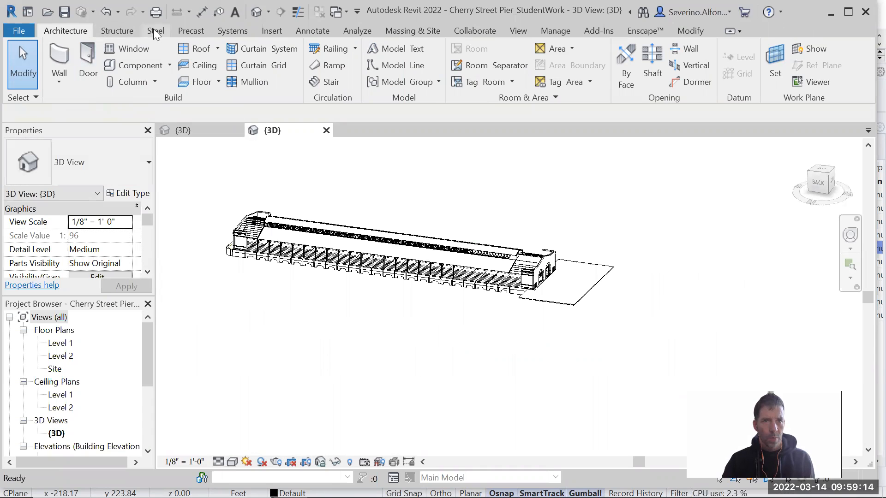
- Create an in-place model component in the Structural Framing category and name it NewTruss
click(170, 65)
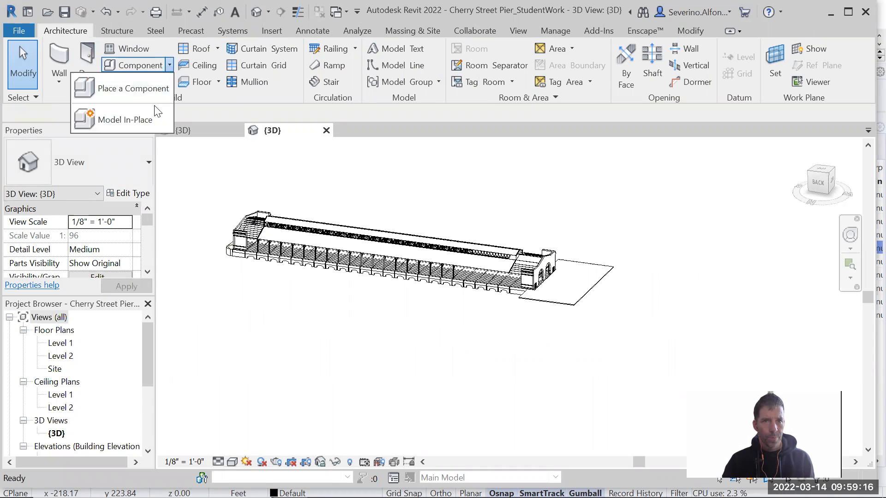
click(130, 120)
click(386, 161)
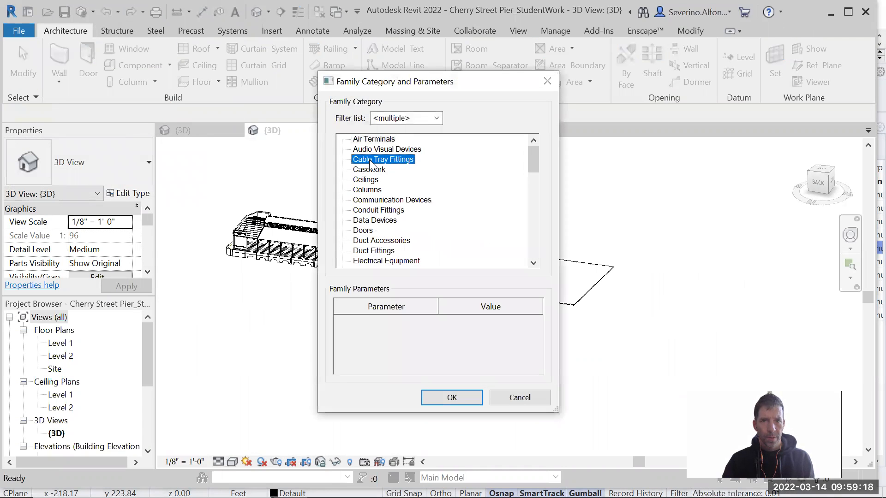
drag(533, 160, 533, 244)
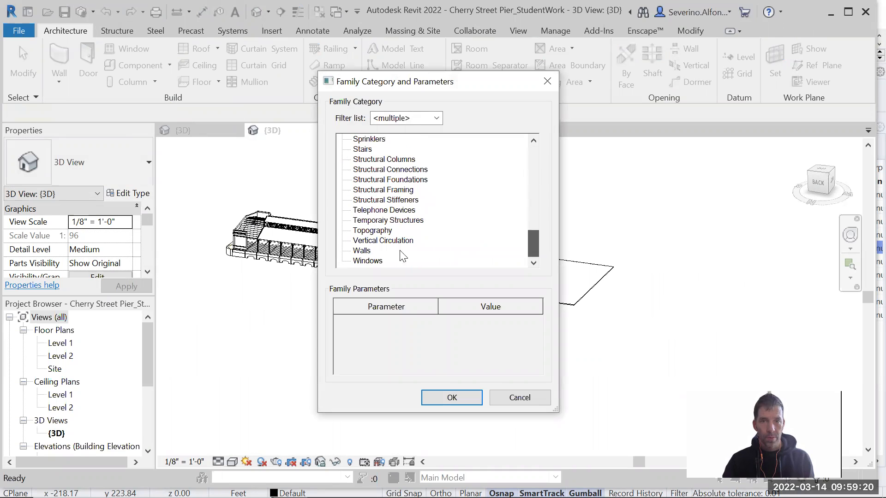
click(372, 190)
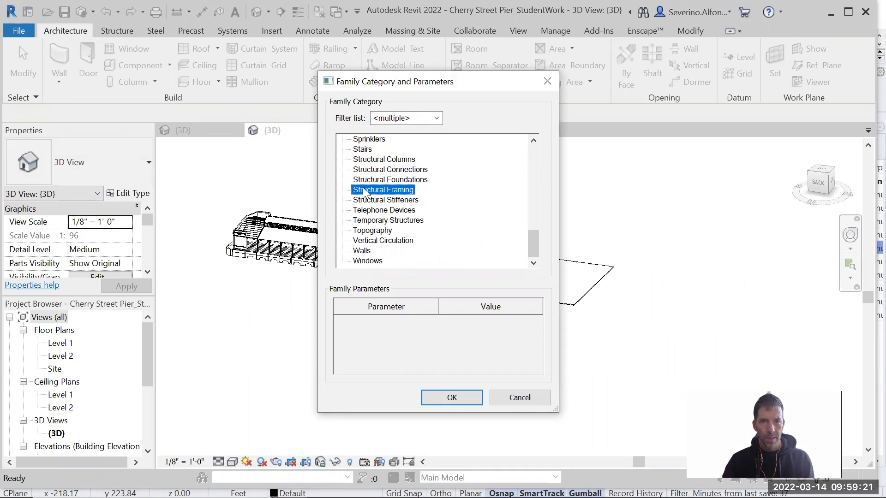
click(452, 399)
text(New)
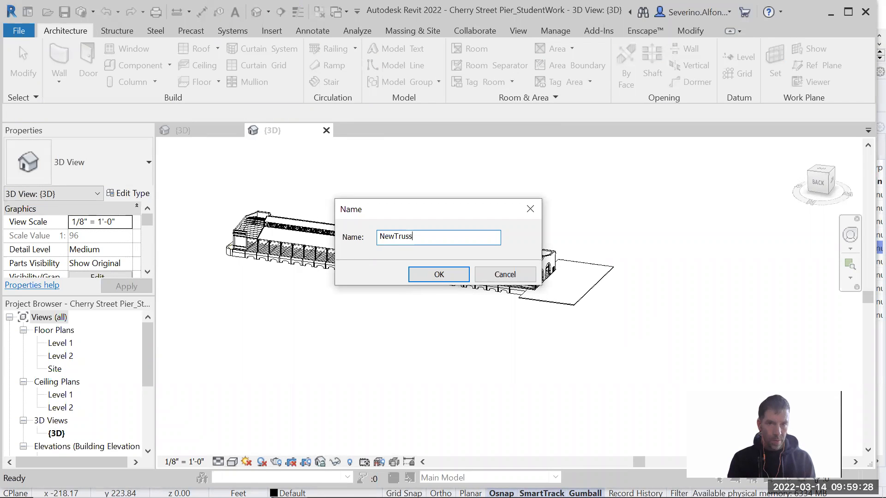
text(Truss)
click(446, 278)
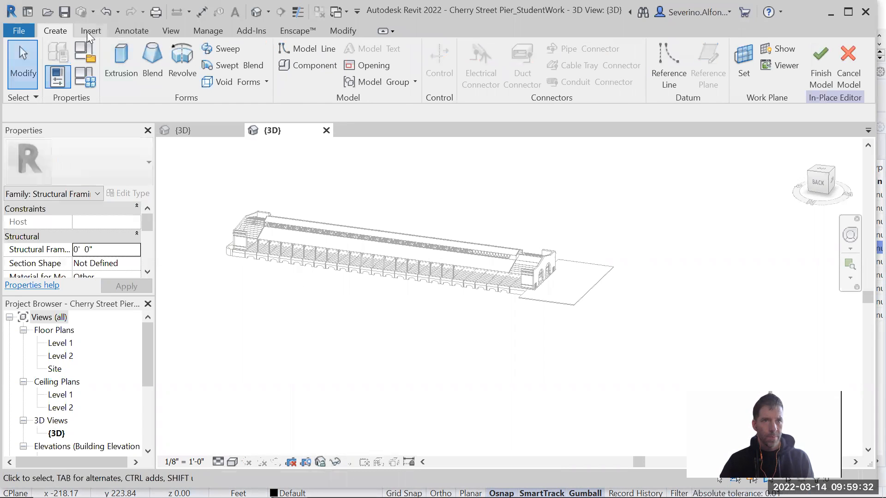
click(91, 31)
click(391, 62)
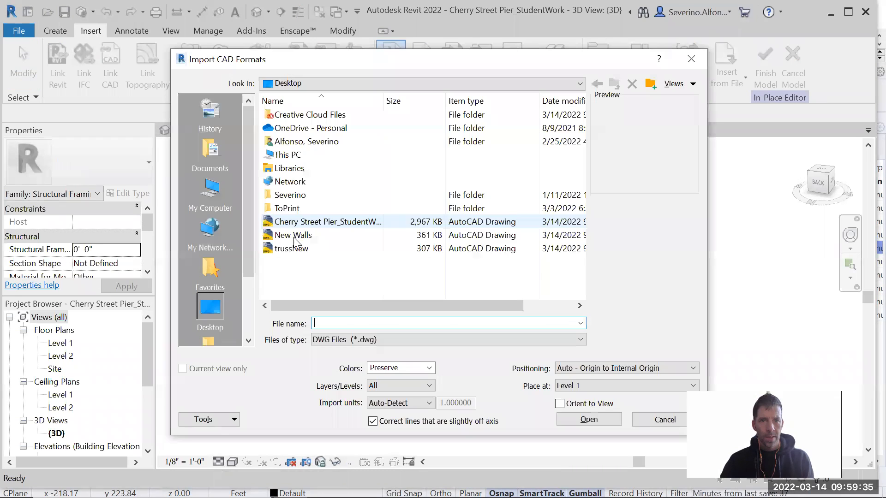
click(290, 248)
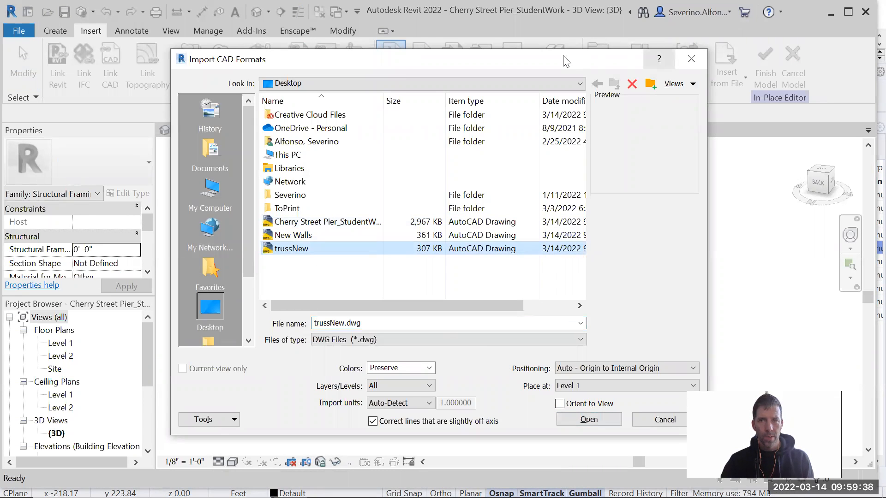
drag(561, 54, 555, 47)
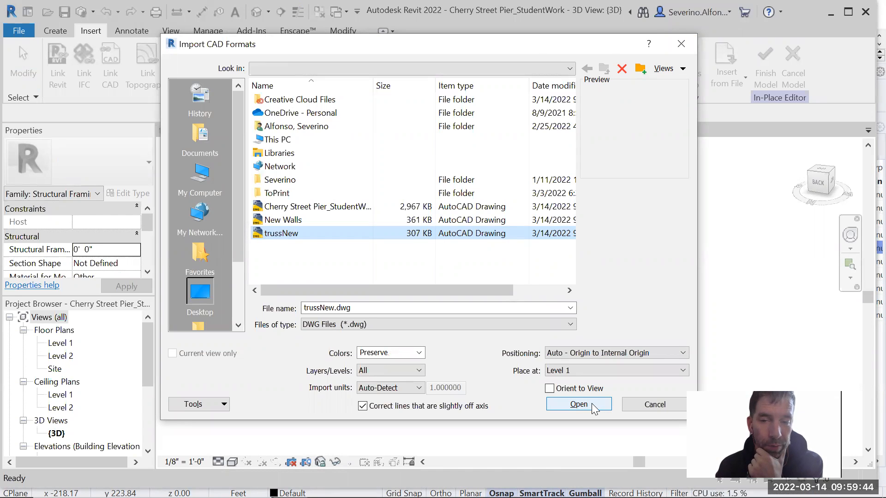
click(680, 44)
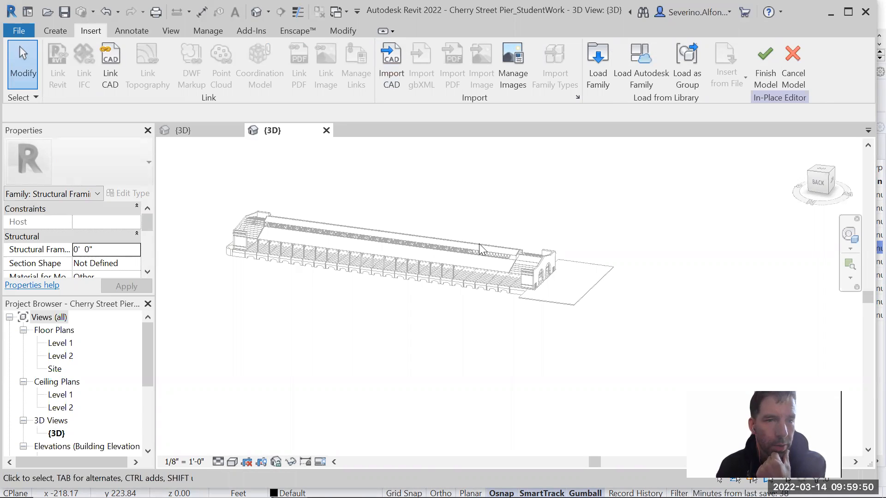
scroll(352, 314, up, 3)
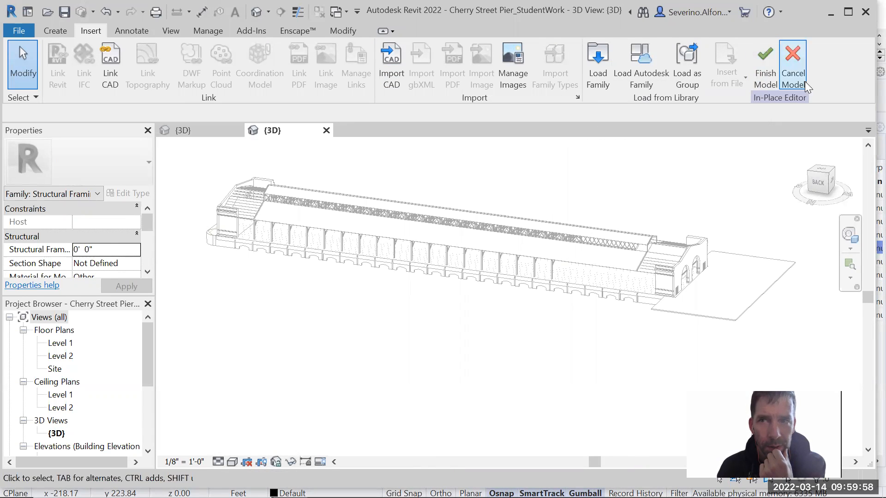
click(793, 74)
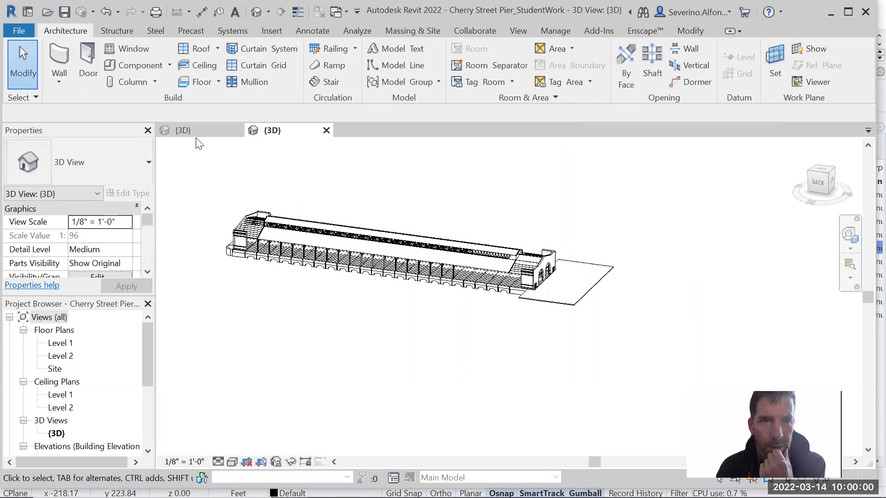
- Switch to the 3D view of Cherry Street Pier_StudentWork_New and inspect its row of trusses and end wall
click(185, 131)
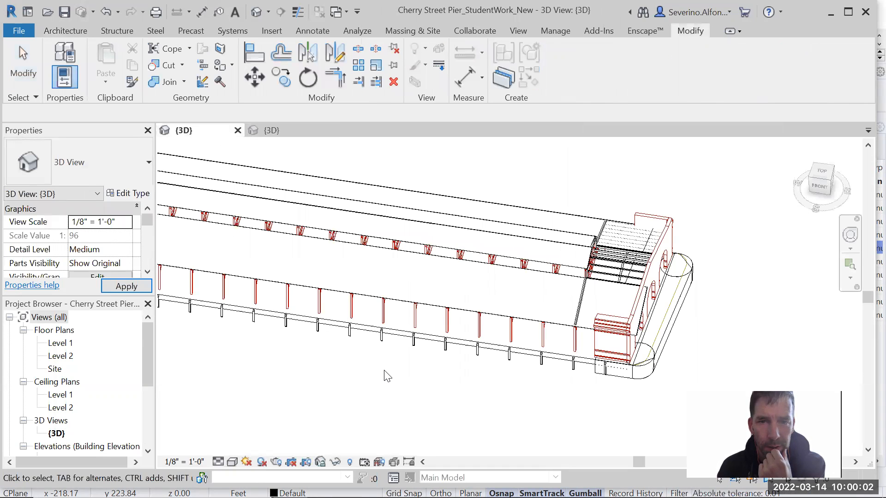
click(351, 308)
click(337, 395)
scroll(367, 389, down, 1)
middle_drag(367, 389, 489, 373)
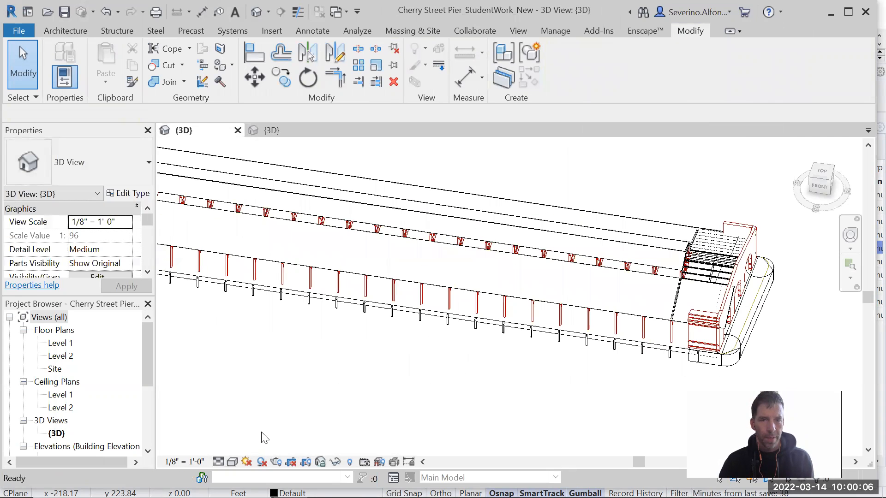
scroll(349, 370, up, 2)
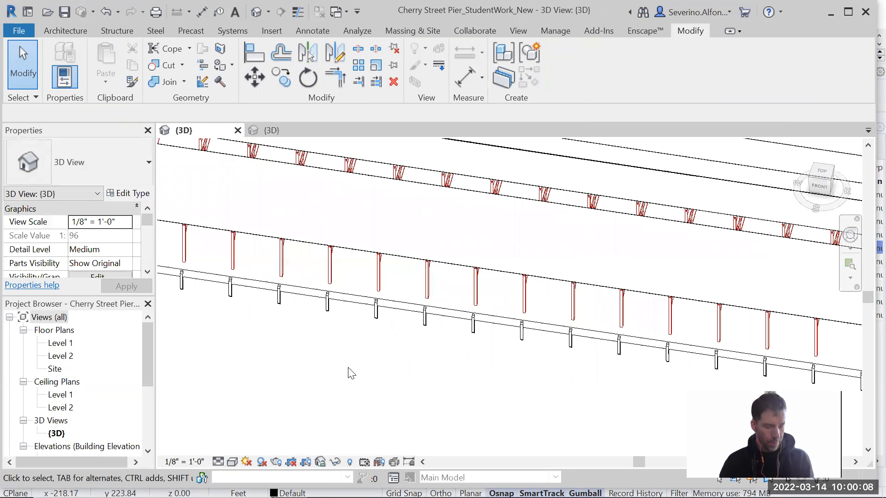
- Open the material setting of the imported Truss layer in the object styles of this 3D view
key(v)
key(g)
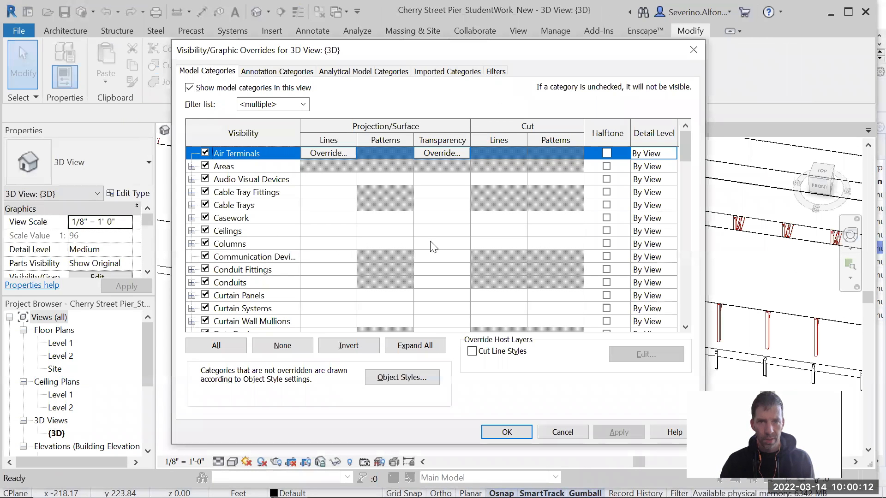
click(404, 377)
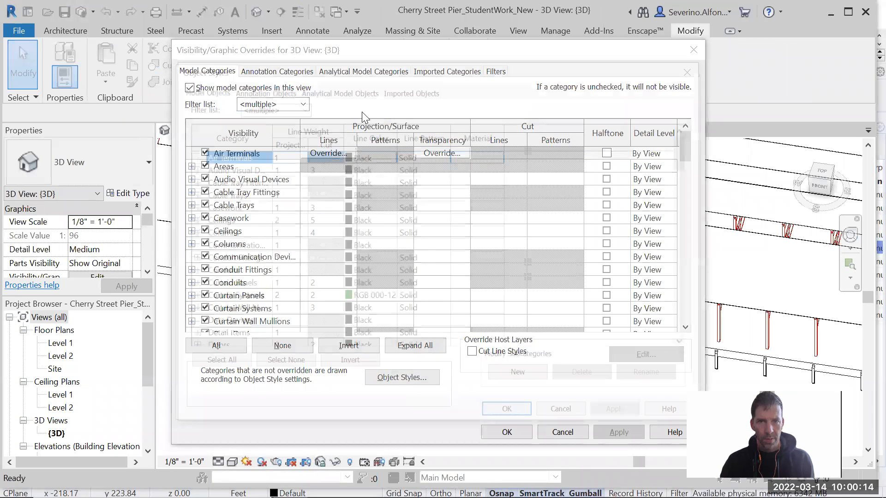
click(425, 88)
click(222, 197)
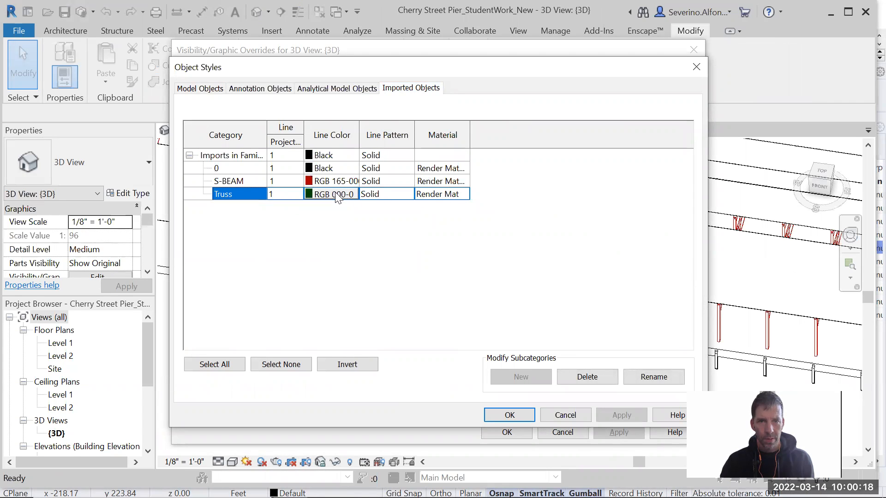
click(462, 196)
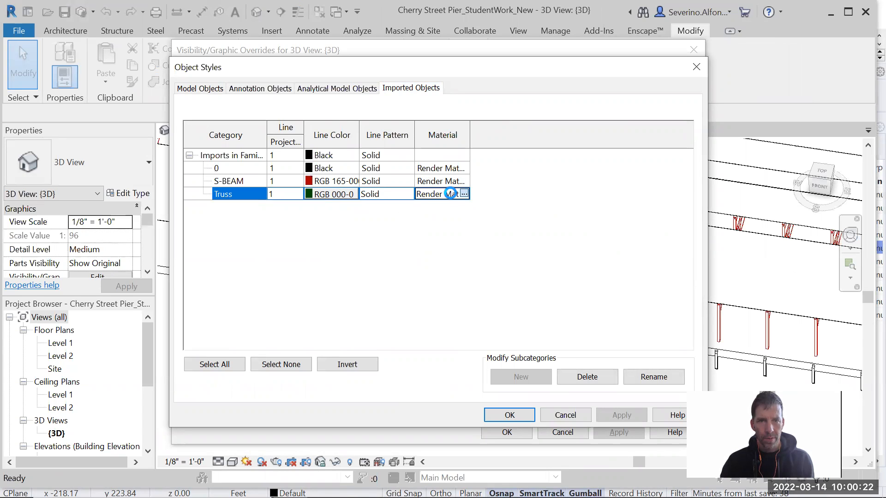
click(462, 195)
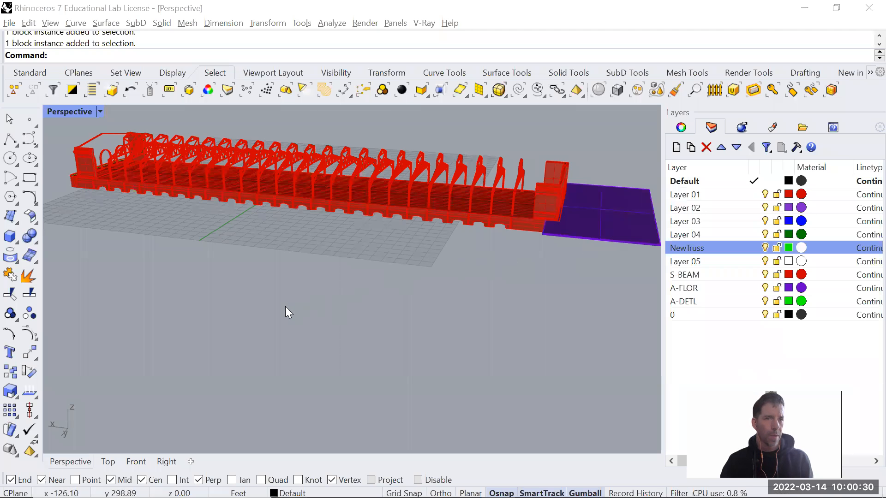
- Switch to Rhino and inspect the pier's truss row and the end wall beside the purple floor slab
middle_click(265, 328)
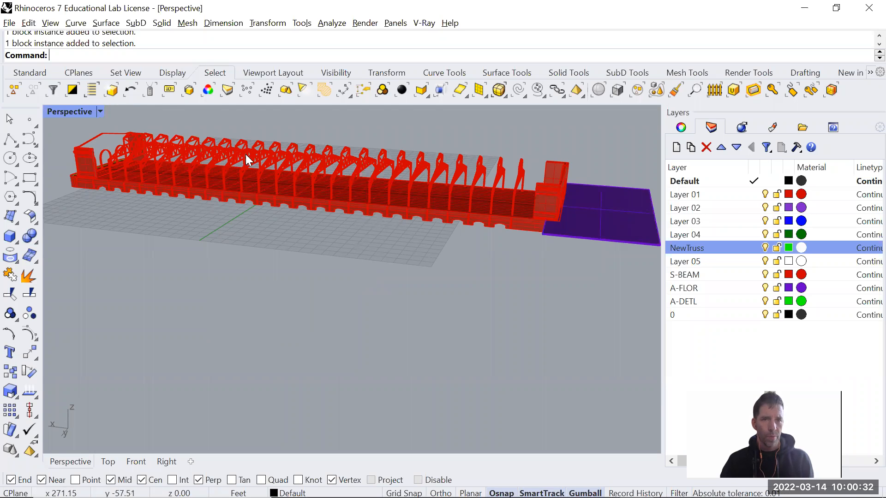
scroll(496, 216, up, 5)
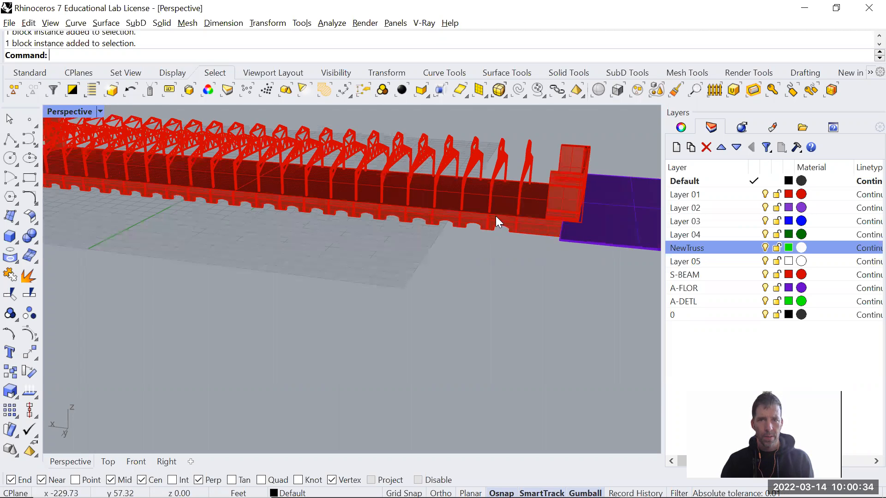
click(502, 219)
key(Escape)
scroll(453, 261, down, 3)
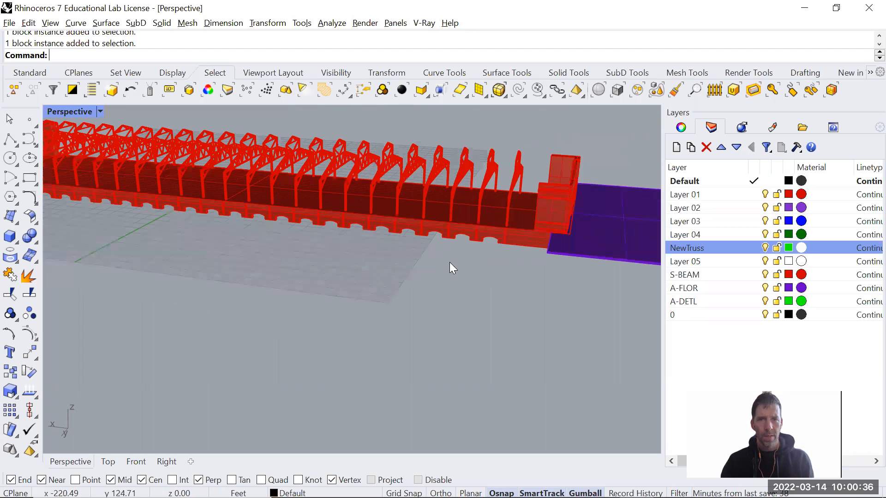
scroll(449, 262, down, 3)
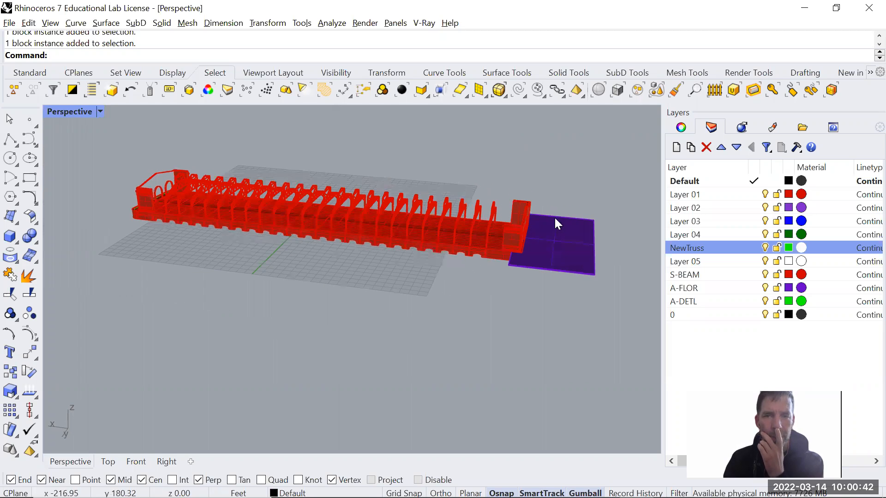
scroll(463, 213, up, 6)
click(458, 209)
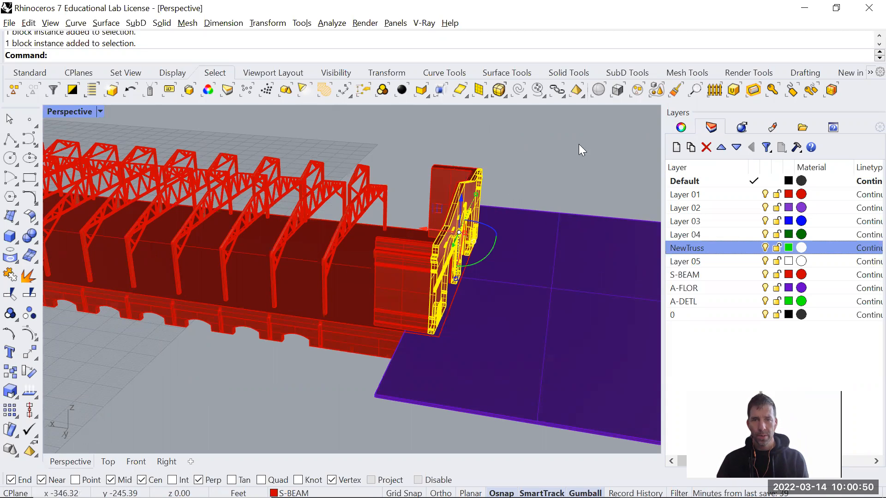
key(Delete)
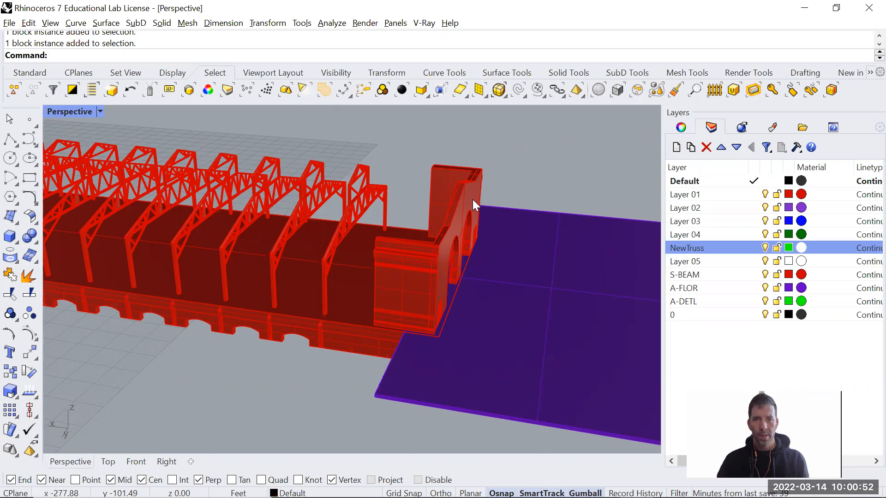
- Hide the purple A-FLOR slab beyond the pier's end wall
right_drag(473, 200, 475, 206)
click(519, 263)
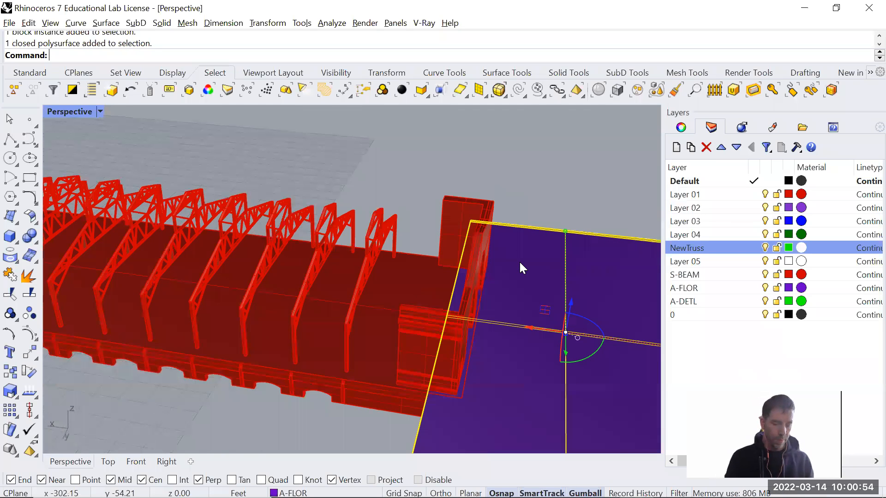
text(Hide)
key(Return)
- Delete the row of trusses and the deck between the pier's two end walls
right_drag(519, 262, 481, 189)
drag(482, 187, 146, 213)
key(Delete)
right_drag(226, 232, 142, 243)
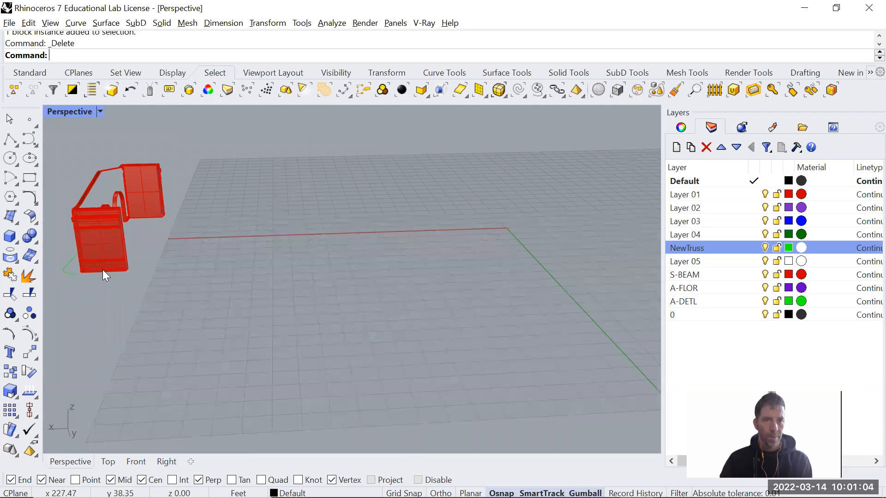
right_drag(116, 295, 122, 301)
scroll(121, 301, down, 5)
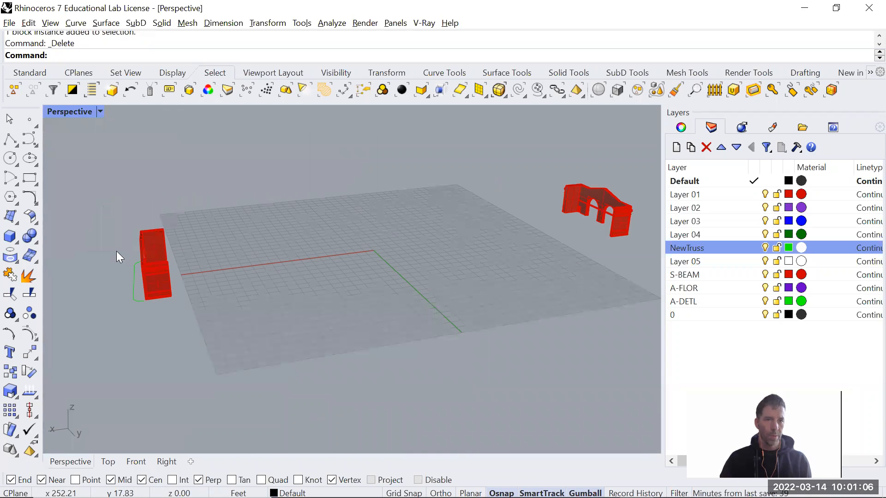
drag(152, 315, 153, 315)
key(Delete)
- Examine the double-arched end wall from several sides and check the object type and layer of its block
right_drag(538, 272, 381, 234)
scroll(556, 288, up, 4)
click(381, 235)
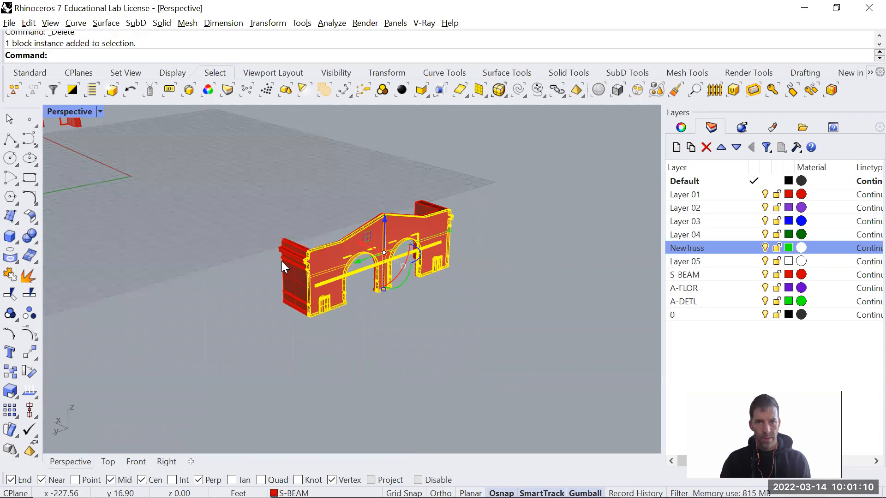
click(307, 276)
click(508, 280)
right_drag(507, 280, 508, 268)
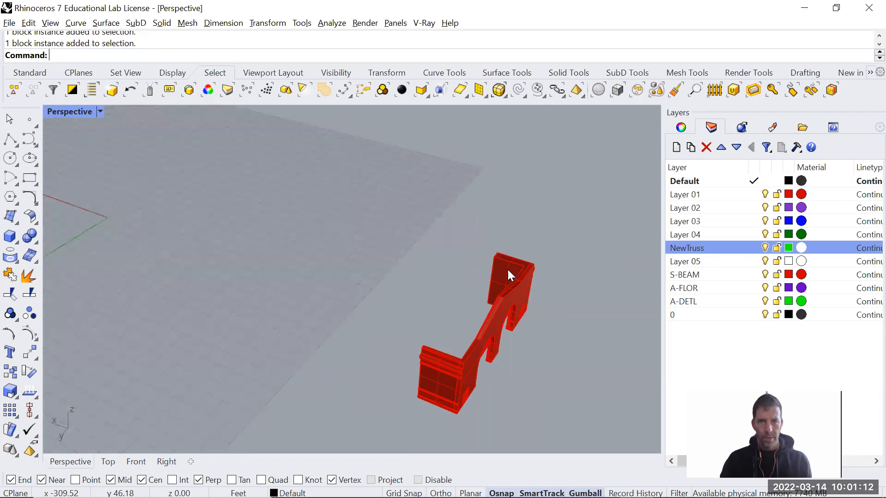
scroll(384, 206, up, 5)
scroll(380, 206, down, 5)
click(385, 174)
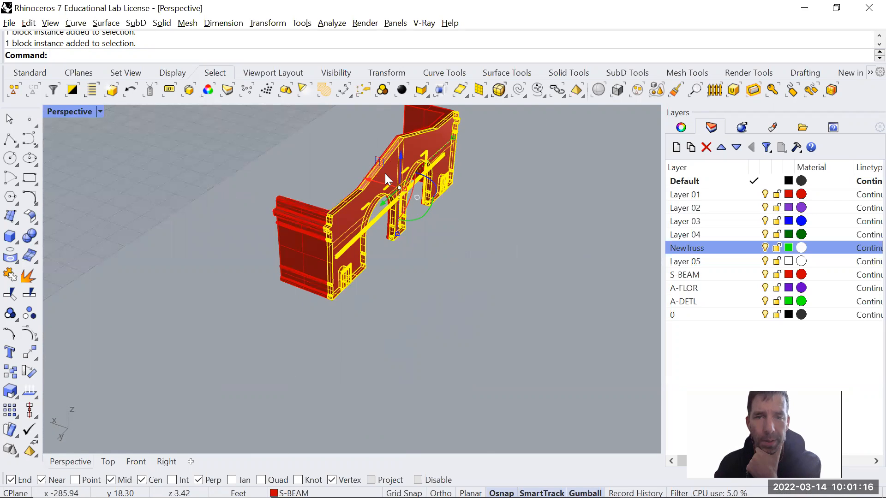
click(682, 128)
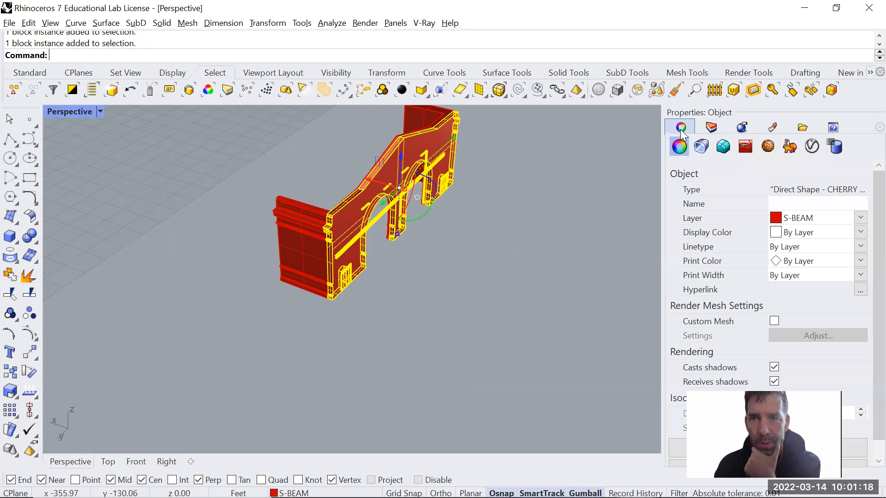
click(520, 231)
click(390, 179)
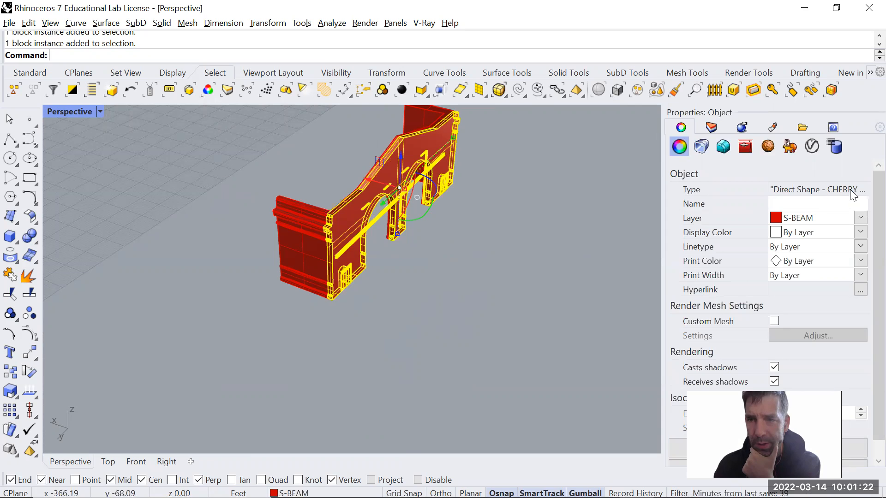
- Explode the double-arched end wall block into its separate solids
shift+right_drag(535, 261, 486, 322)
text(Explode)
key(Return)
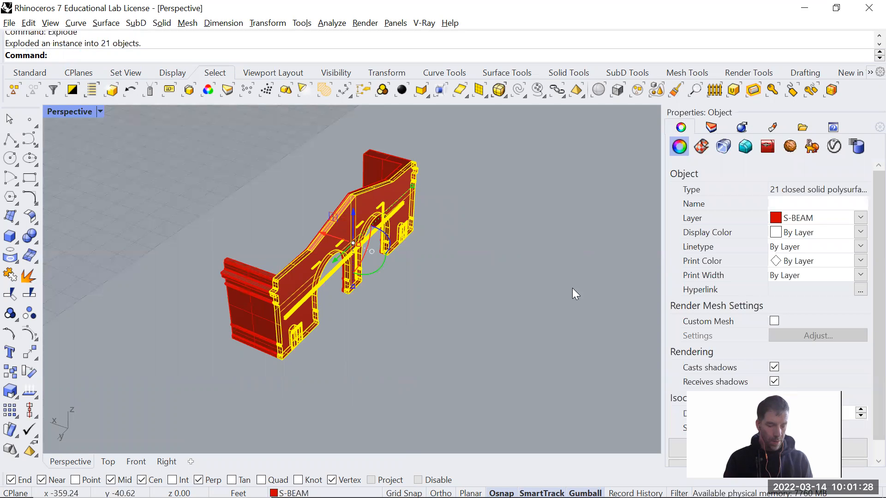
- Try to join the exploded pieces of the double-arched end wall
key(Return)
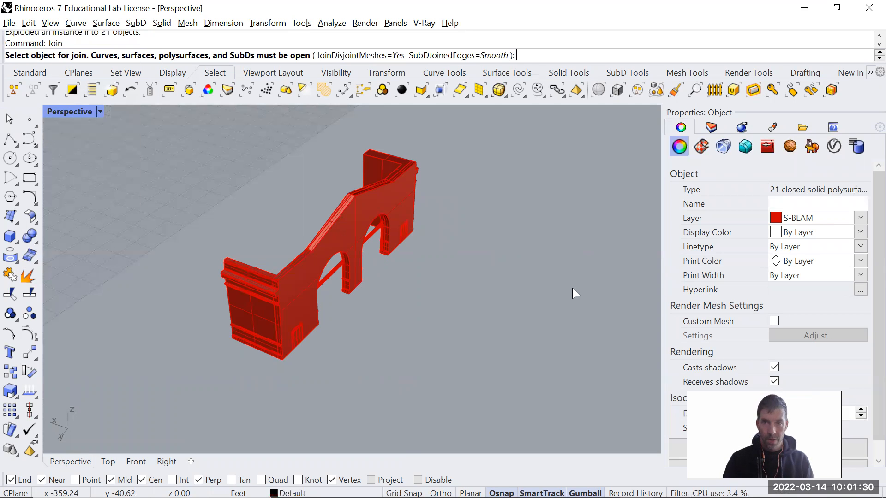
click(356, 211)
key(Return)
scroll(353, 244, up, 5)
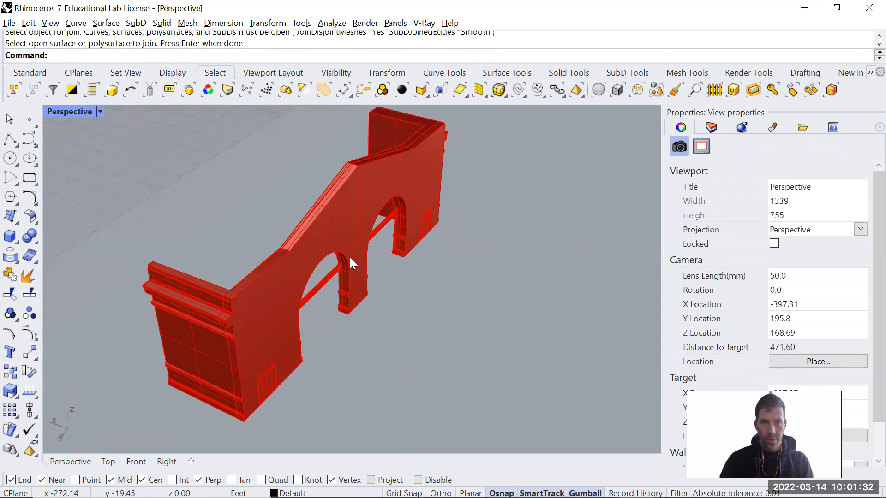
- Select the exploded end wall's main arched solid and check its object type and layer
click(346, 287)
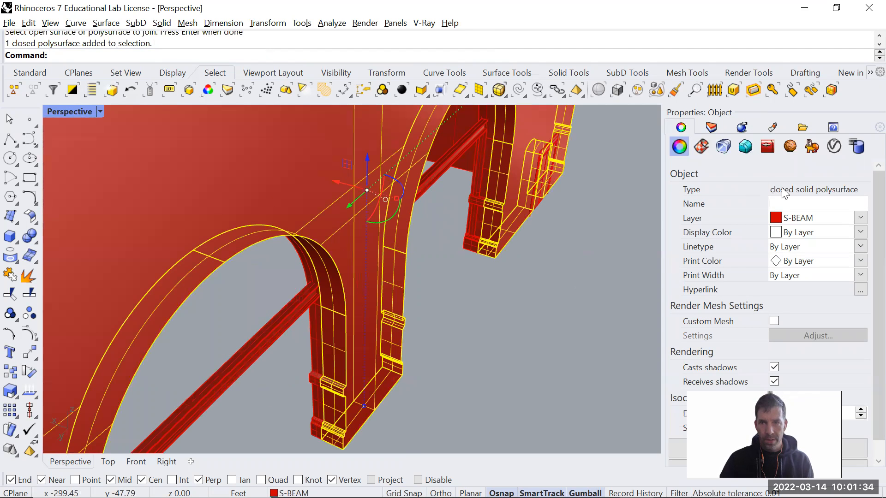
scroll(433, 265, down, 6)
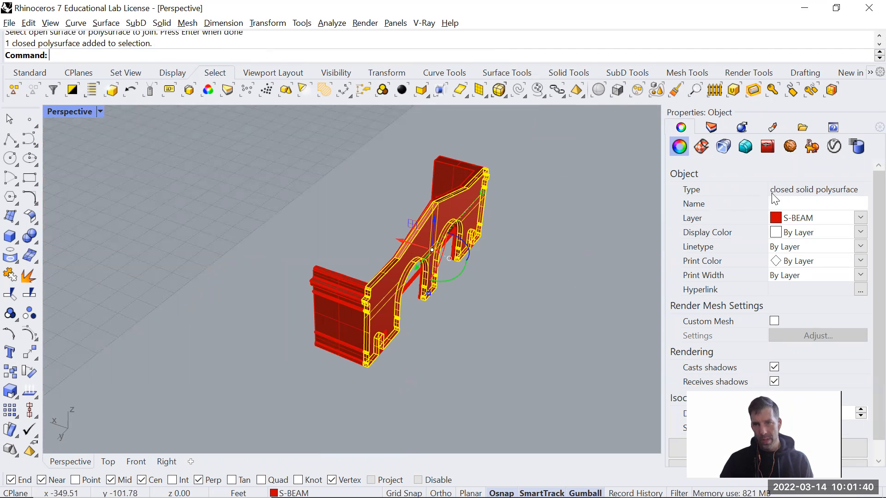
right_drag(548, 275, 548, 274)
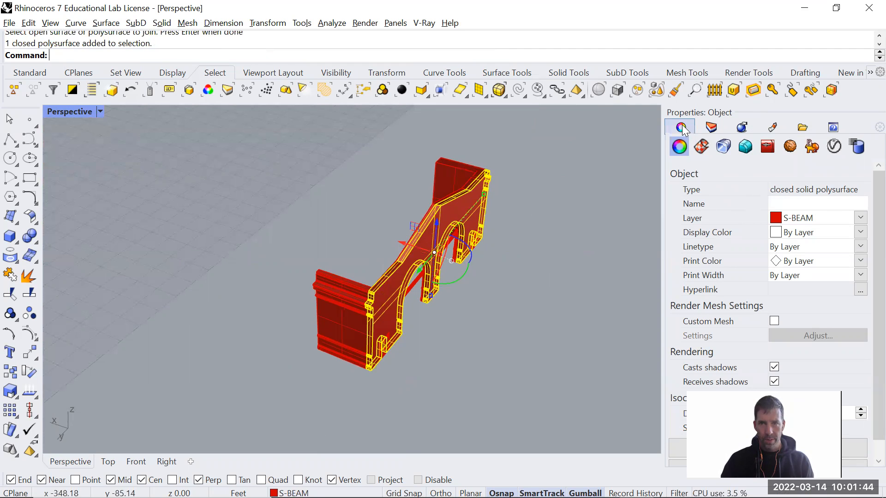
- Create a new layer named NewWalls for the end wall geometry
click(711, 127)
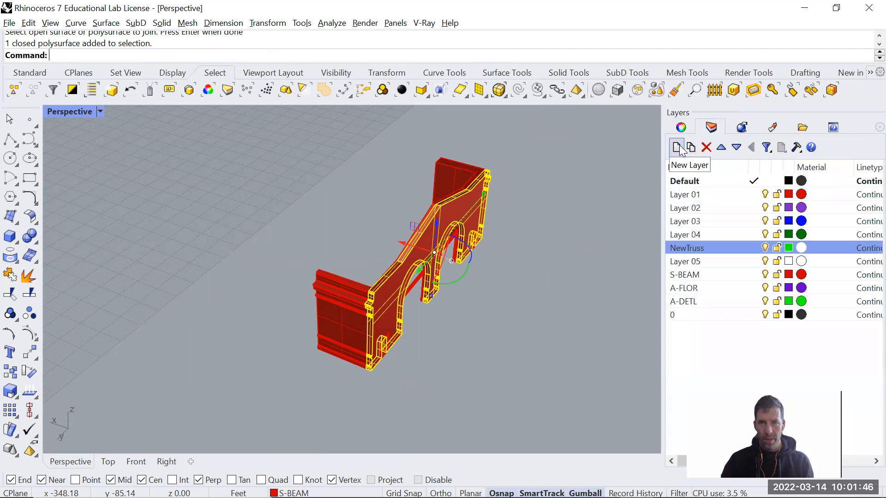
click(677, 147)
text(NewWalls)
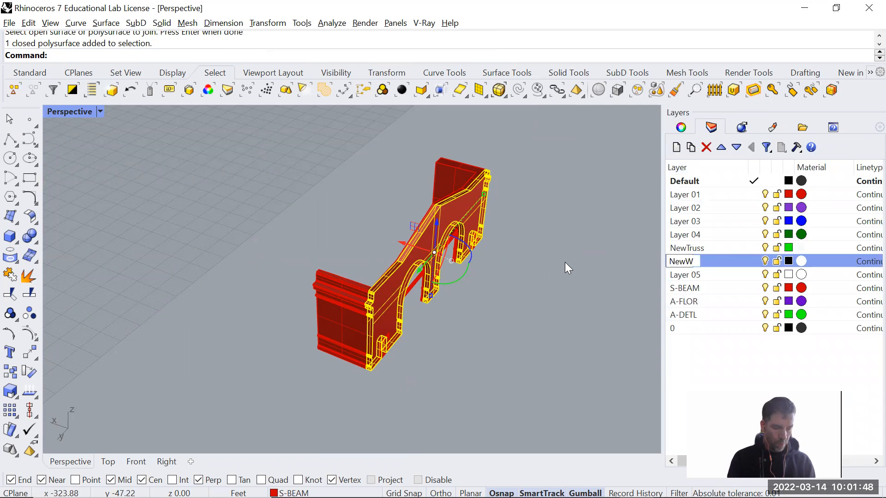
key(Return)
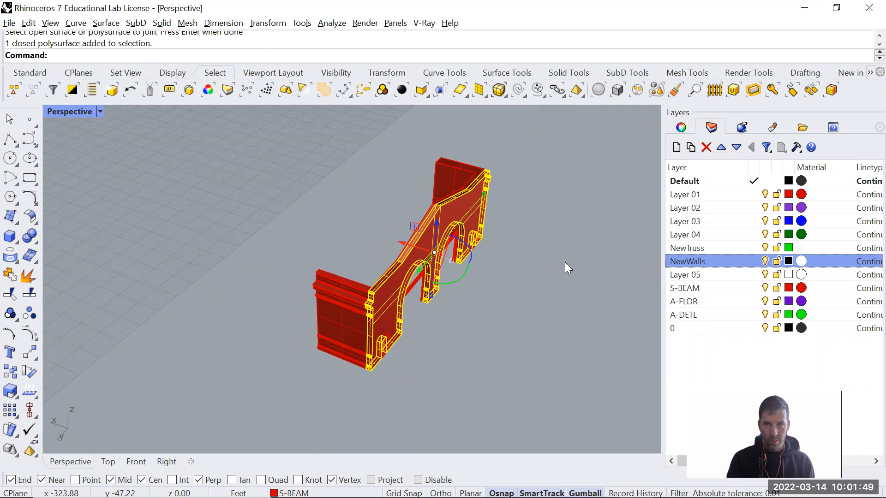
- Move the selected arched wall solid onto the NewWalls layer and set that layer's color to Gold
right_click(681, 259)
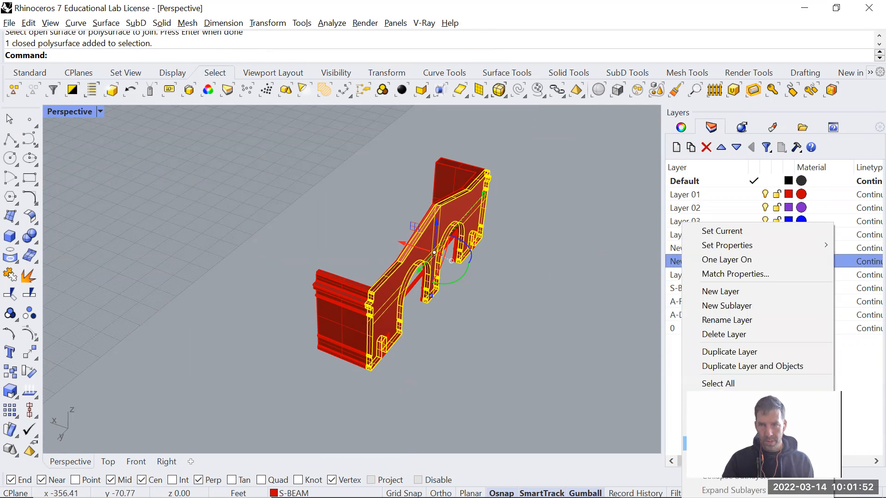
click(792, 258)
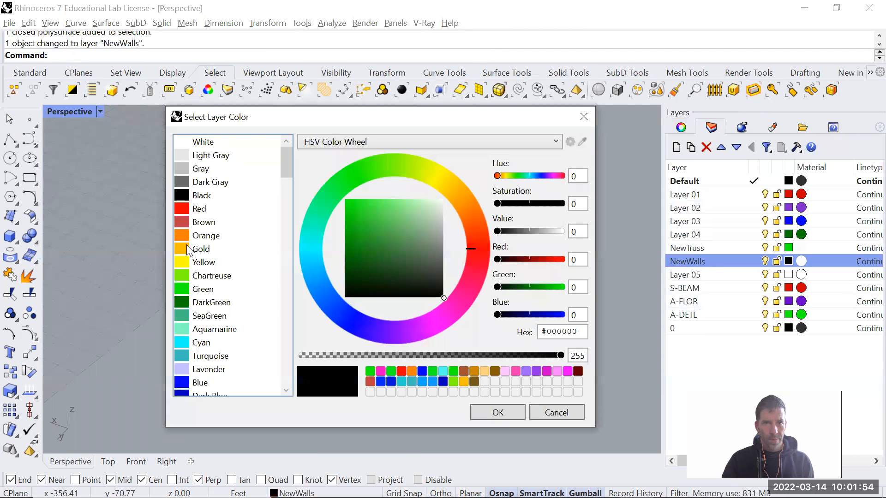
click(189, 249)
click(488, 412)
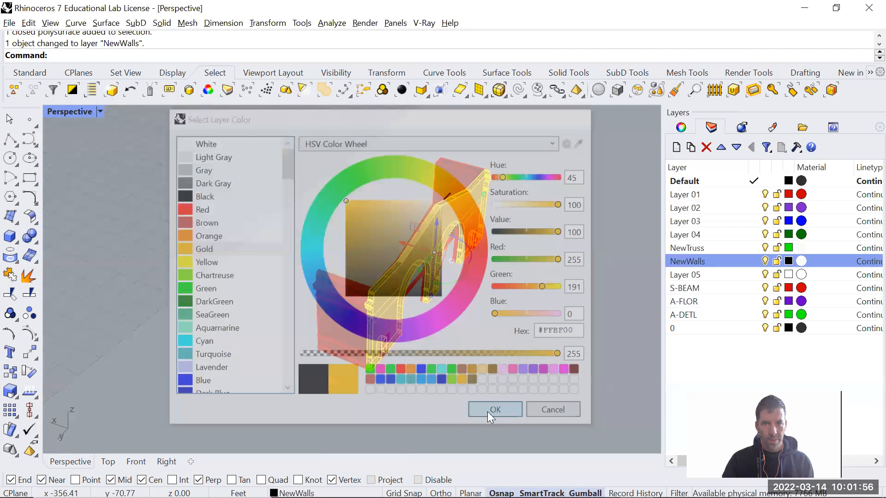
click(467, 328)
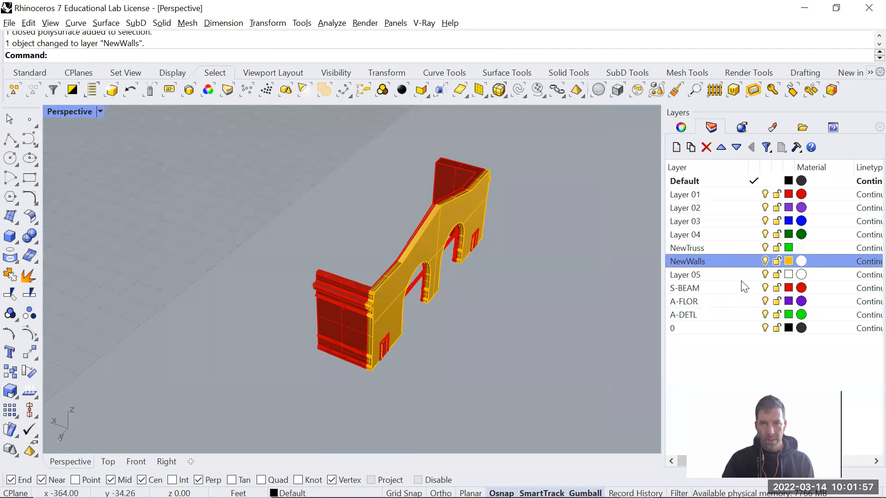
- Hide the NewWalls layer and move the long horizontal bar spanning the arches onto it
click(766, 262)
scroll(405, 302, up, 5)
click(251, 237)
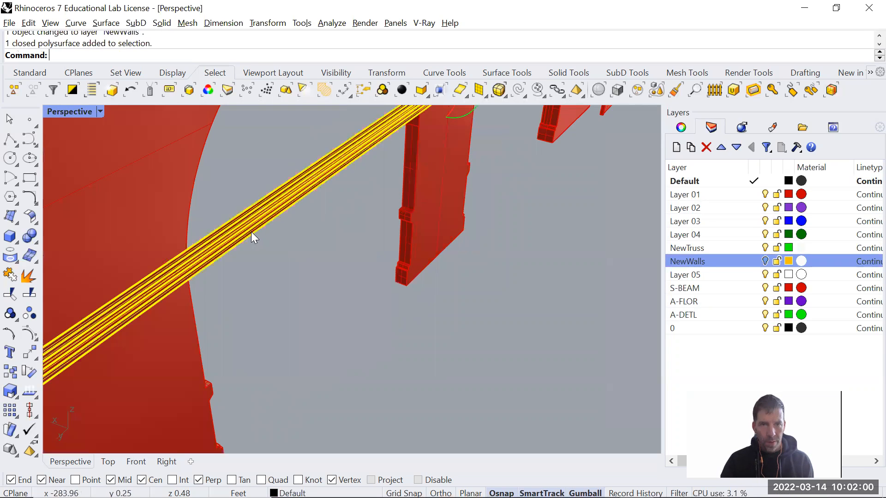
scroll(311, 263, down, 6)
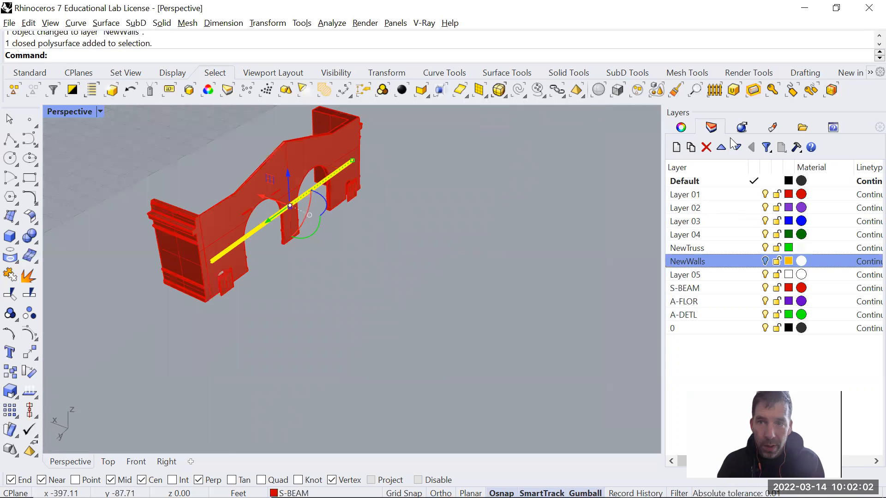
click(681, 127)
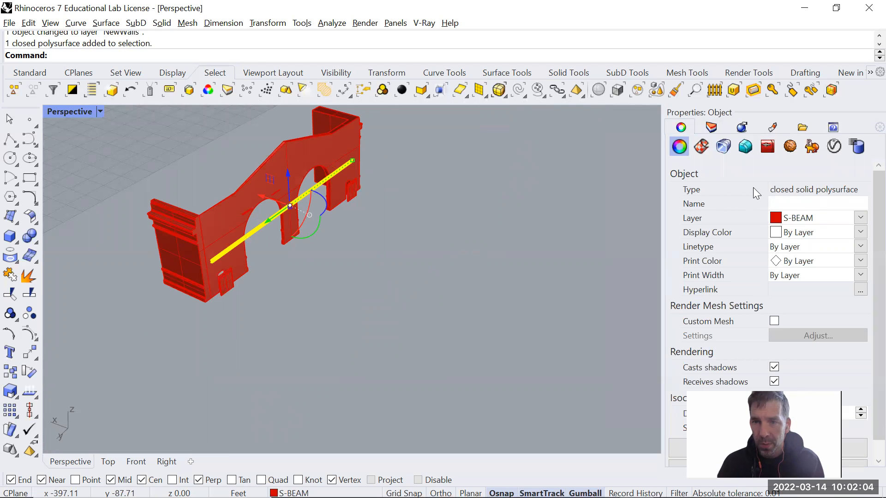
click(710, 128)
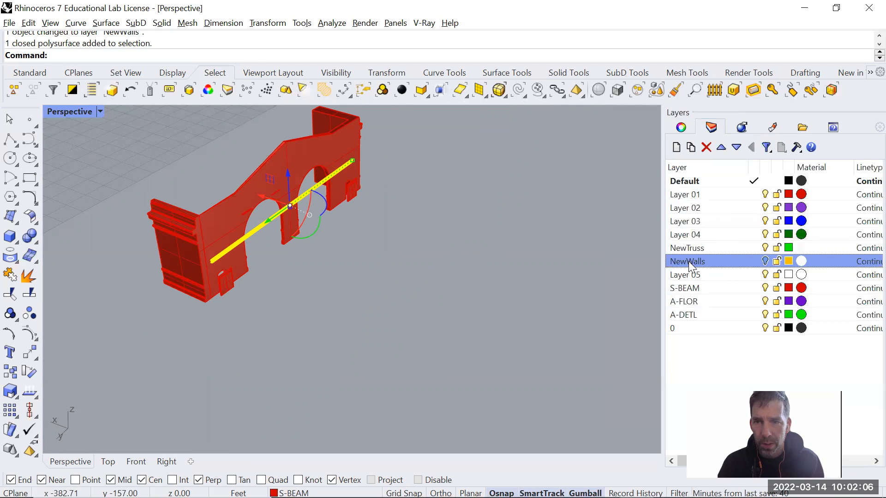
right_click(689, 261)
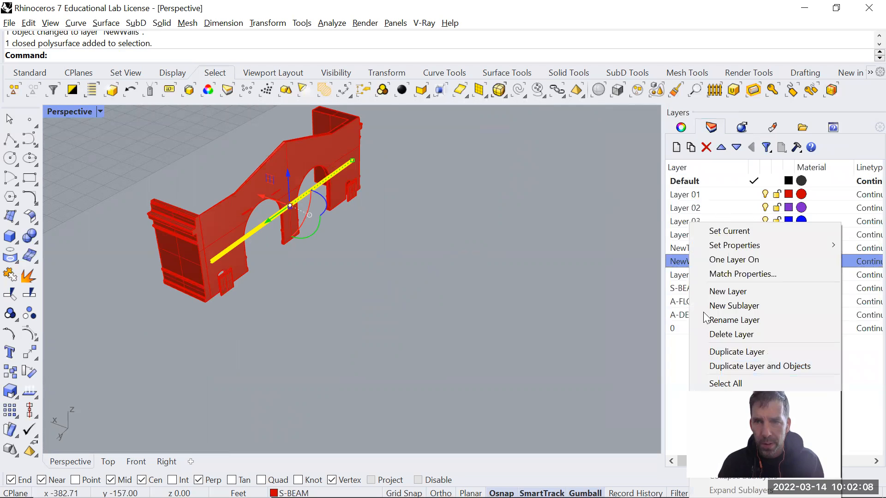
click(738, 444)
click(765, 261)
click(765, 261)
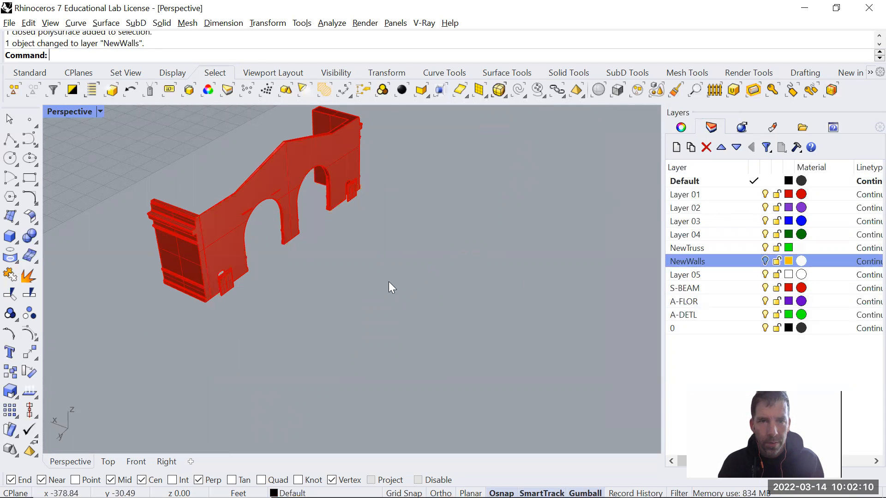
- Check the object type of the remaining double-arched wall block, explode it and join the resulting pieces
click(269, 178)
click(688, 127)
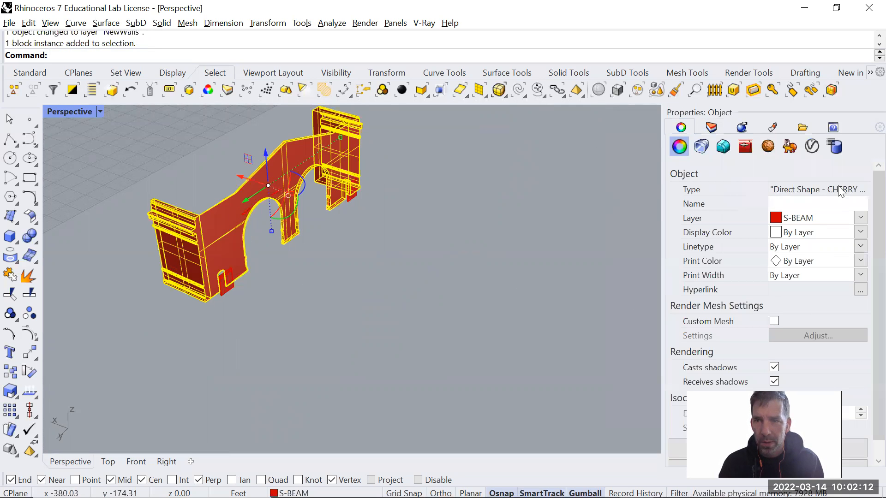
shift+right_drag(335, 320, 355, 322)
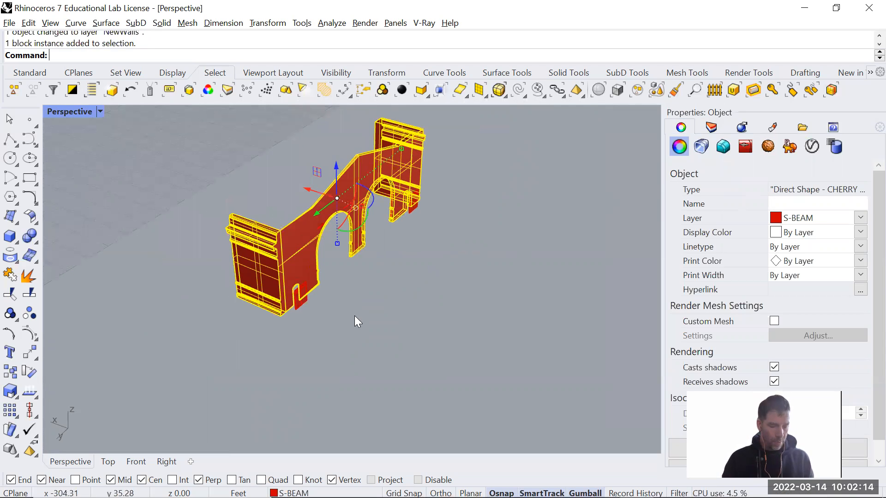
text(Explode)
key(Return)
text(Join)
key(Return)
- Move the exploded block's main wall solid with its side walls onto the NewWalls layer
click(347, 298)
click(301, 238)
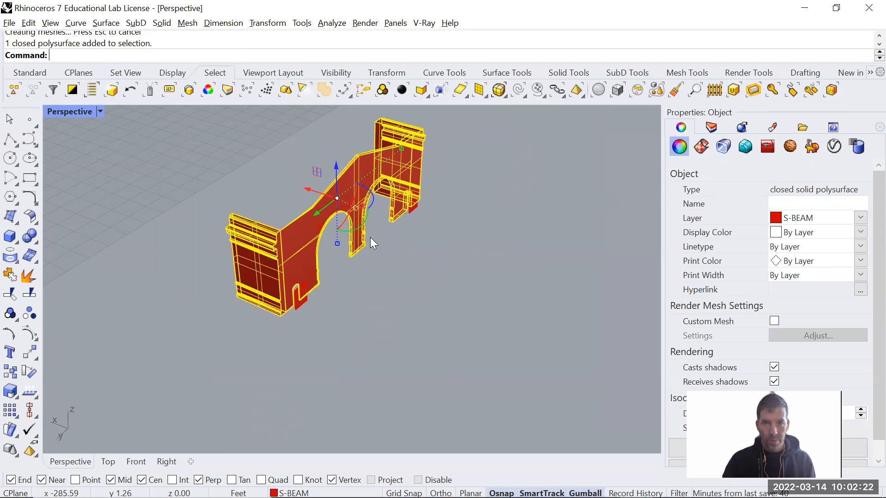
scroll(383, 239, up, 2)
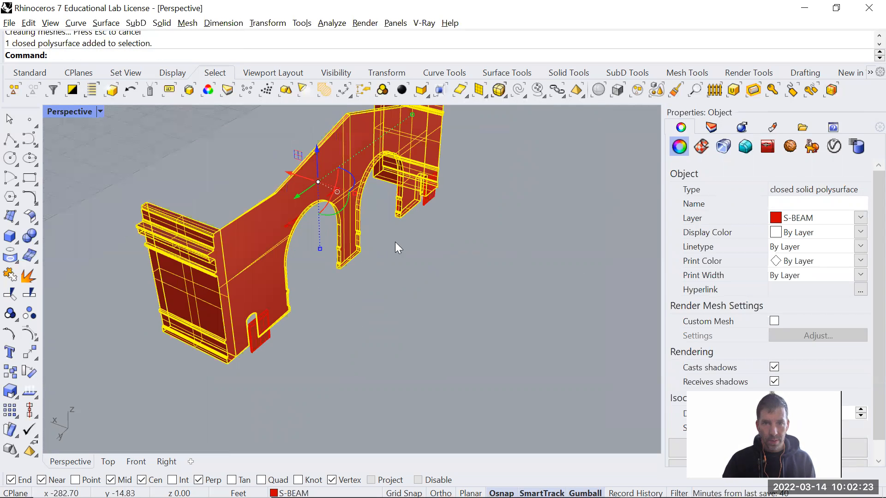
click(711, 128)
right_click(691, 262)
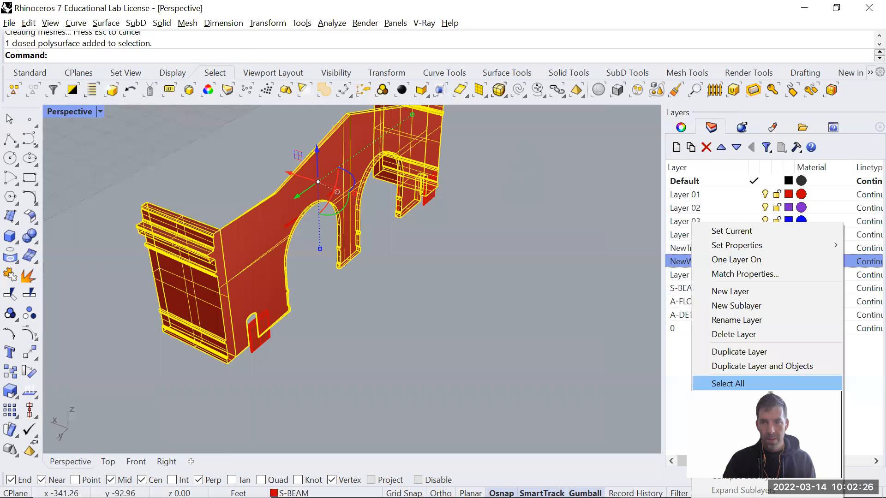
click(764, 259)
- Inspect the small leftover panel pieces up close and check the object type and layer of one
right_drag(415, 259, 233, 254)
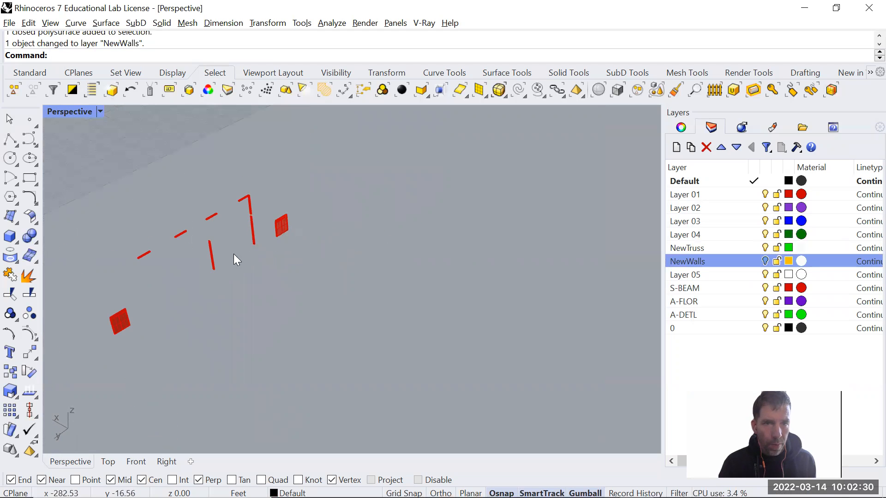
click(121, 324)
scroll(109, 334, up, 5)
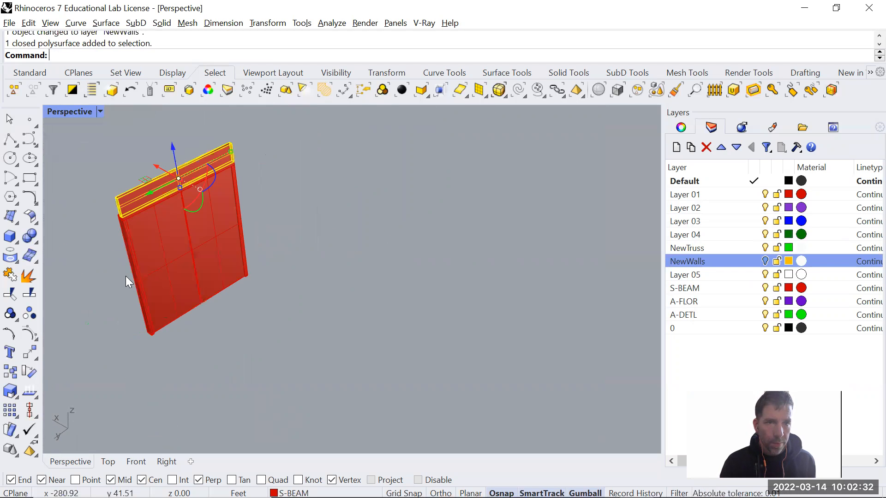
click(127, 263)
click(682, 127)
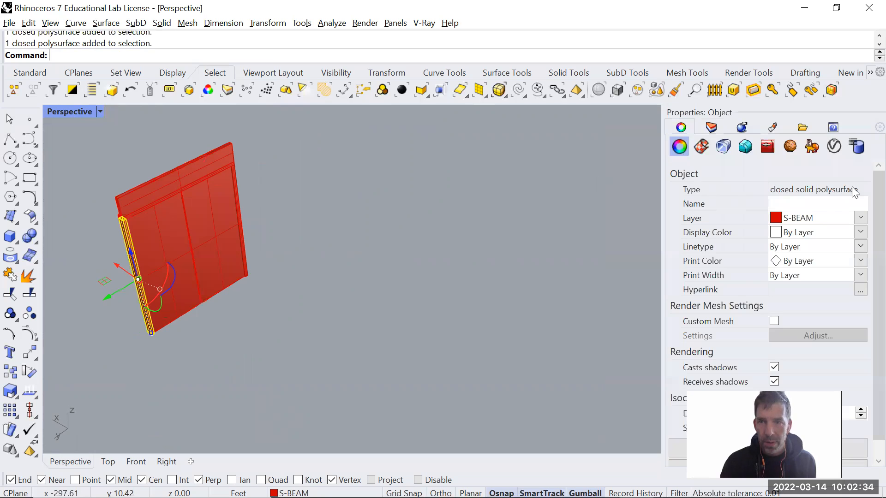
- Move all remaining visible wall pieces onto the NewWalls layer and turn that layer back on
scroll(319, 237, down, 5)
key(ctrl+a)
scroll(317, 214, up, 3)
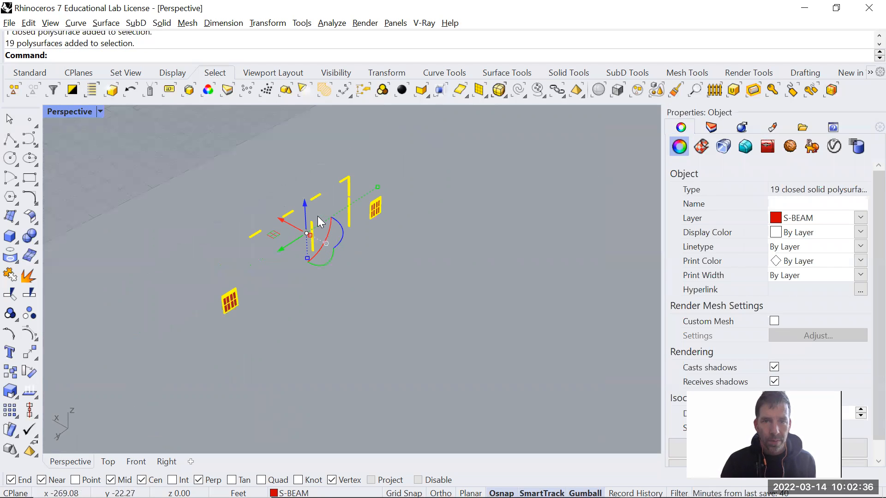
click(710, 129)
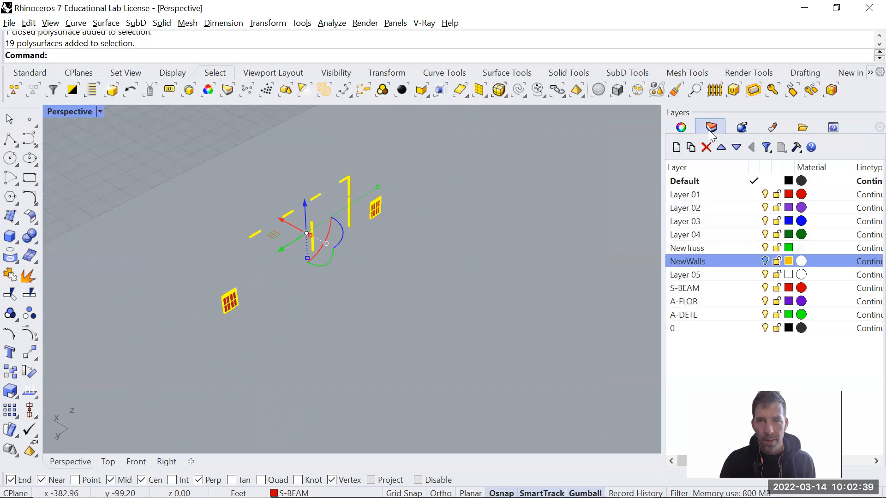
right_click(691, 264)
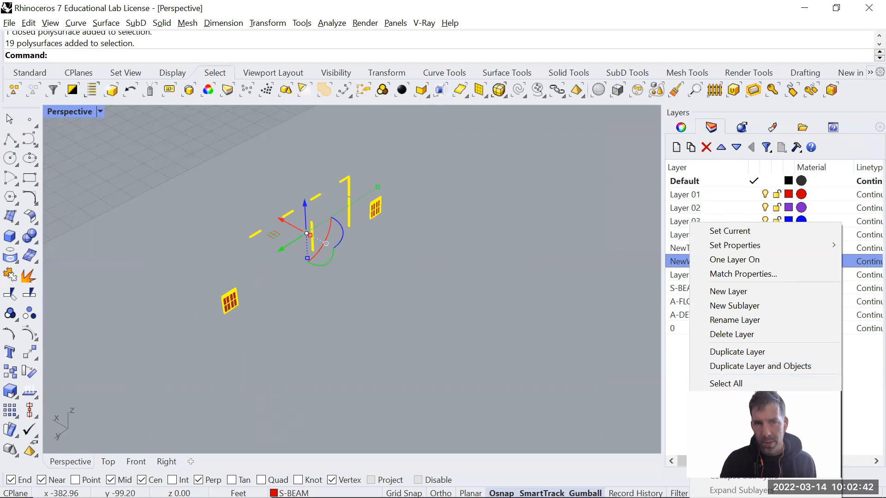
scroll(385, 197, up, 7)
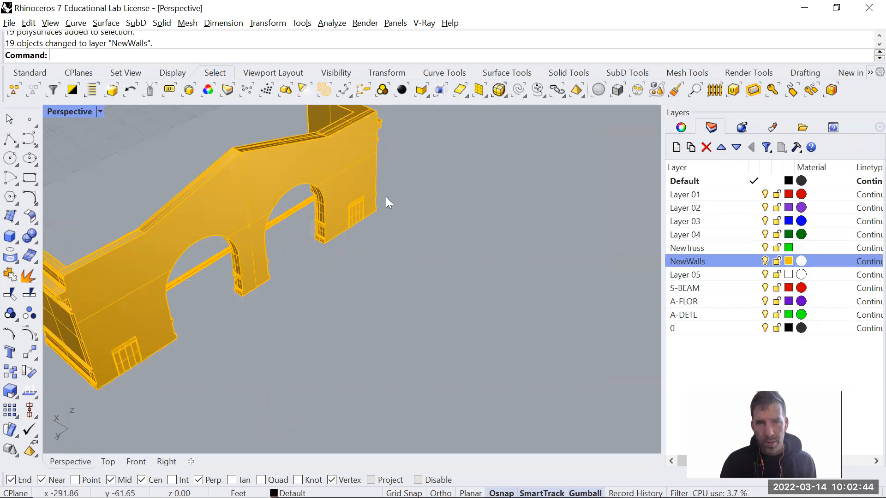
- Select the triple-arched end wall at the other end of the model and zoom to it
scroll(107, 291, down, 6)
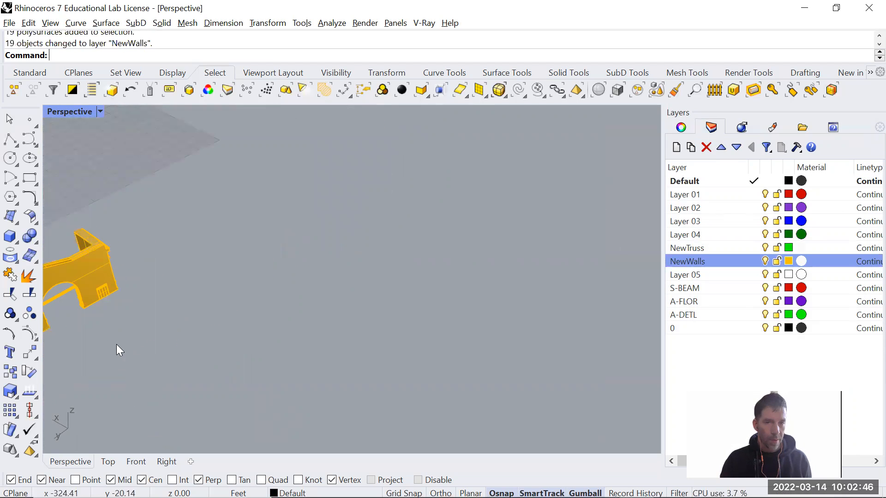
shift+right_drag(116, 344, 352, 301)
scroll(546, 271, down, 5)
drag(283, 134, 336, 203)
text(z)
key(Return)
text(s)
key(Return)
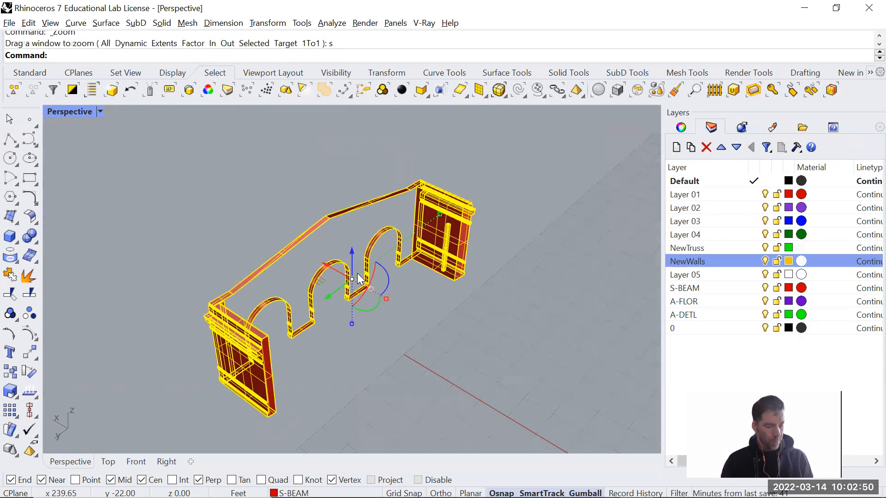
- Examine the triple-arched end wall block from both sides
scroll(361, 278, down, 4)
right_drag(350, 328, 548, 318)
key(Escape)
scroll(261, 311, up, 3)
right_drag(261, 312, 398, 259)
click(392, 230)
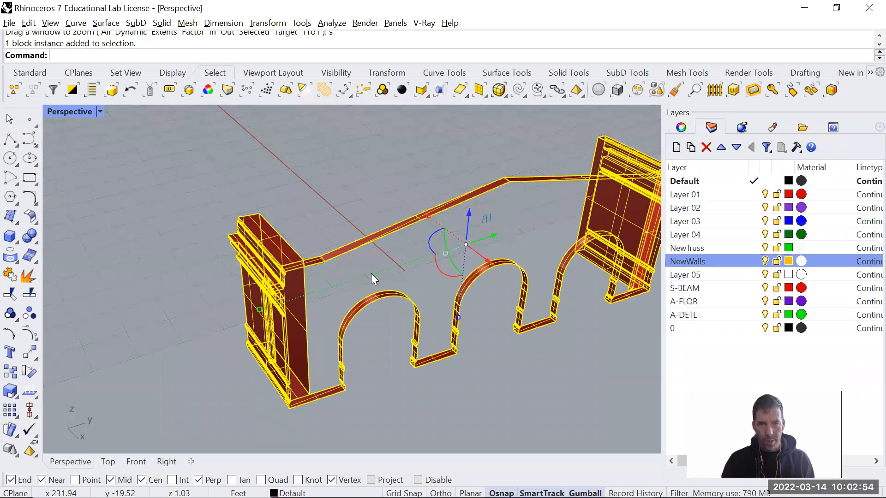
key(Escape)
shift+right_drag(519, 301, 461, 293)
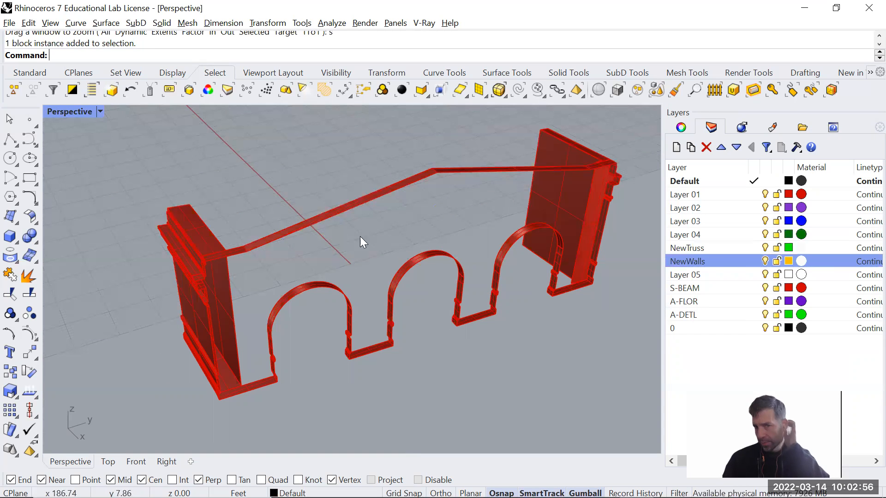
- Explode the triple-arched end wall block into separate surfaces and test-select one of them
click(355, 206)
text(Ex)
key(Return)
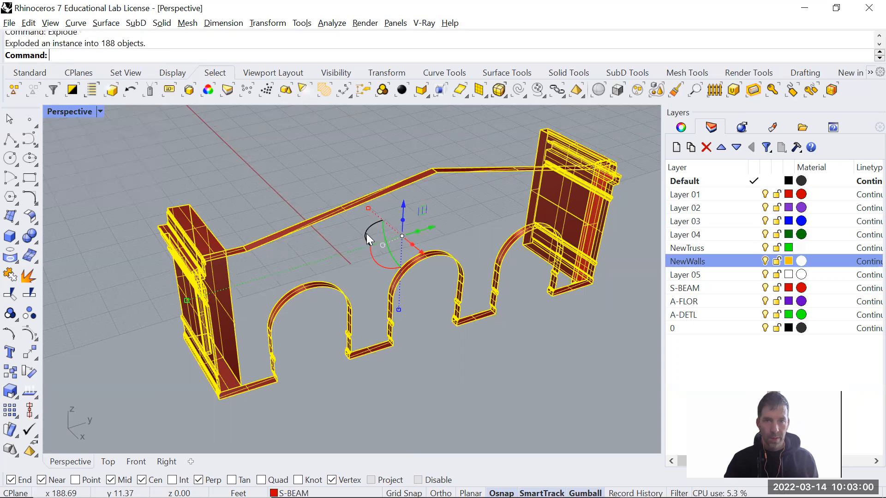
key(Escape)
click(203, 232)
key(Escape)
- Join the surfaces of one side wall of the triple-arched end wall and check the joined piece's object type
right_drag(265, 257, 273, 298)
right_drag(305, 273, 313, 253)
drag(312, 254, 277, 406)
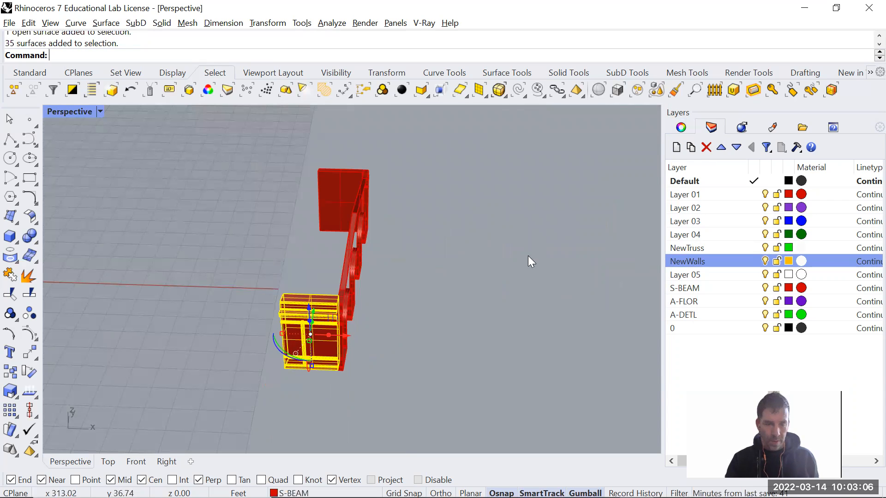
key(Return)
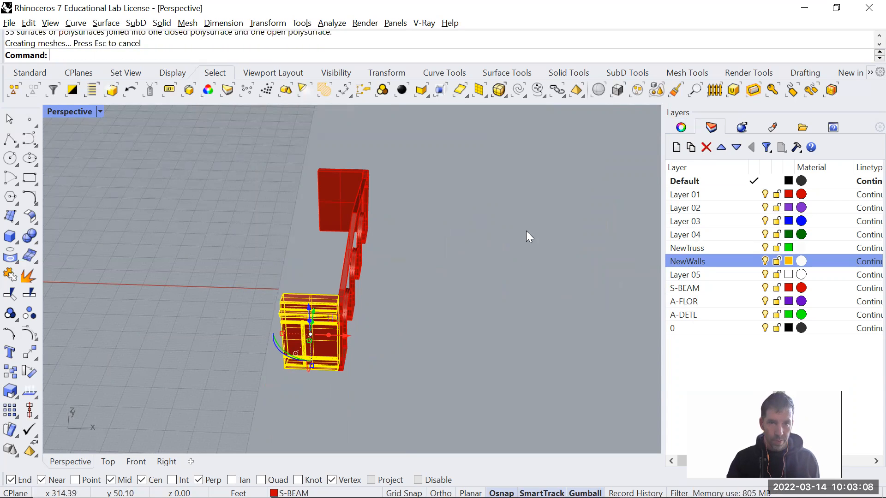
click(380, 349)
click(317, 330)
click(681, 128)
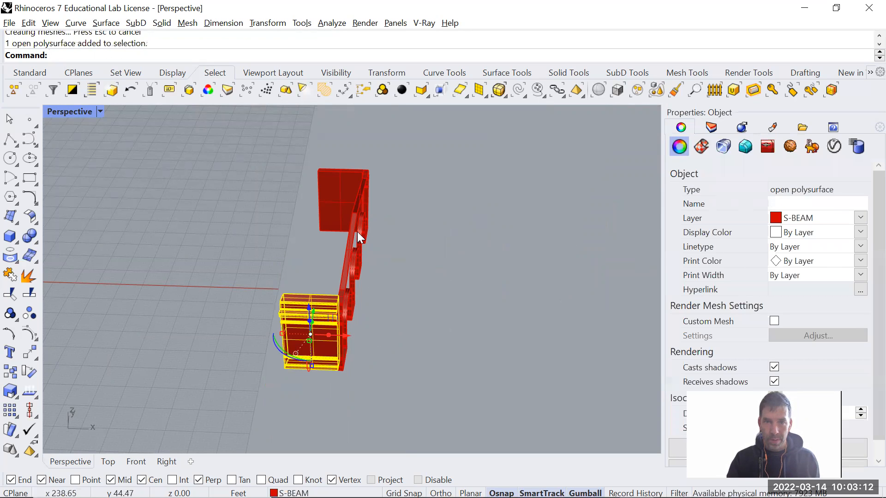
- Join the surfaces of the opposite side wall of the triple-arched end wall and select the joined piece
click(337, 177)
right_drag(427, 211, 243, 216)
right_drag(490, 362, 444, 305)
scroll(444, 305, up, 3)
scroll(492, 345, down, 4)
right_drag(492, 344, 430, 329)
click(417, 309)
drag(409, 290, 373, 405)
text(Jo)
key(Return)
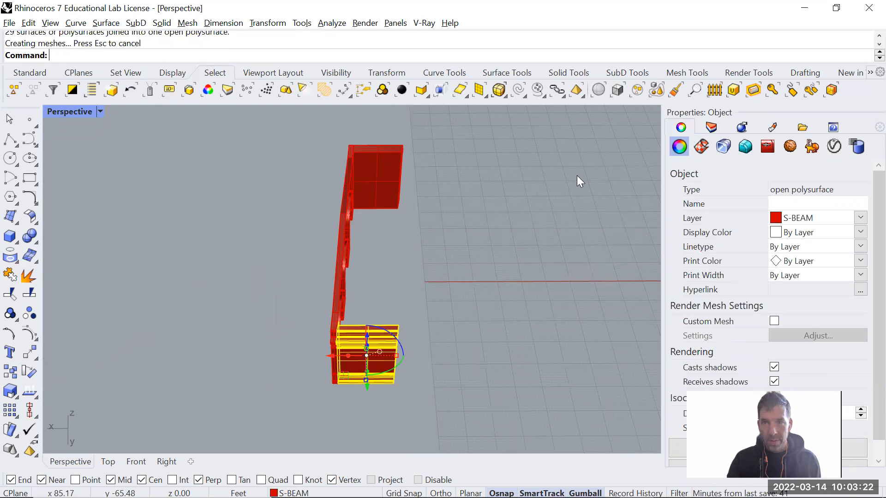
click(311, 404)
click(397, 355)
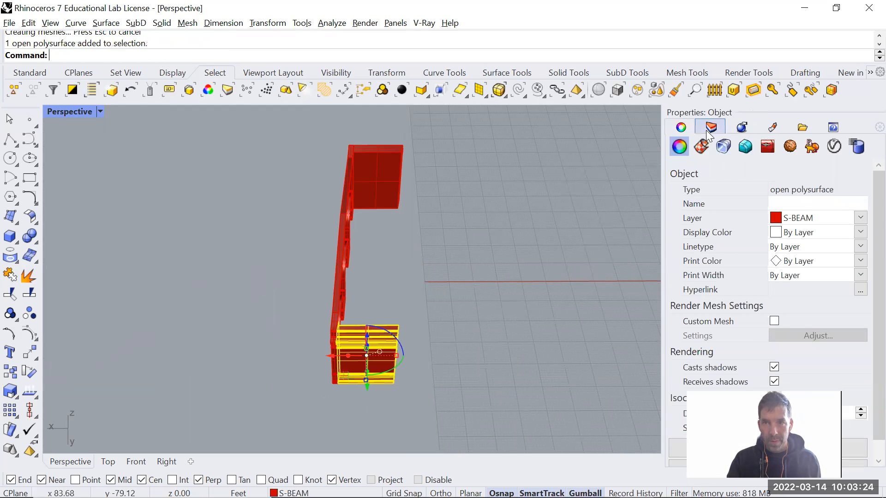
- Join the loose flat surface at the corner beside the arched wall to the adjacent side wall's open polysurface
click(706, 130)
click(681, 125)
right_drag(492, 299, 514, 250)
scroll(499, 282, up, 6)
key(Escape)
click(490, 244)
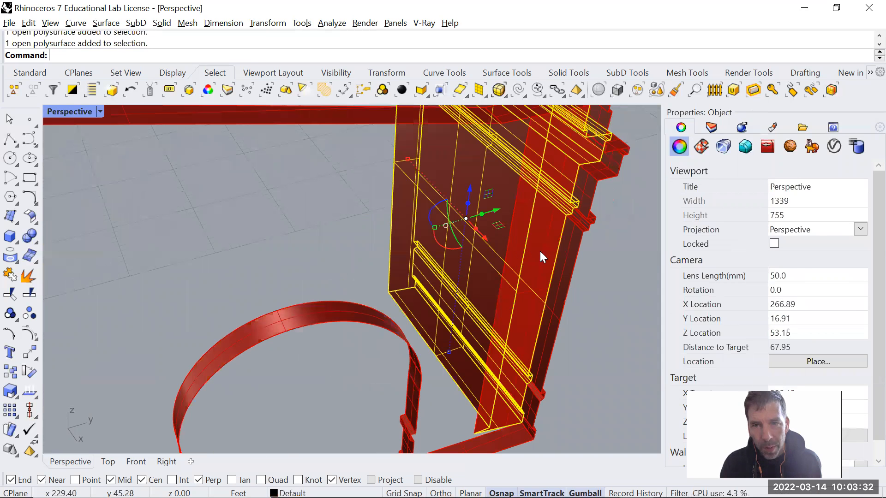
key(Escape)
click(544, 243)
shift+click(490, 223)
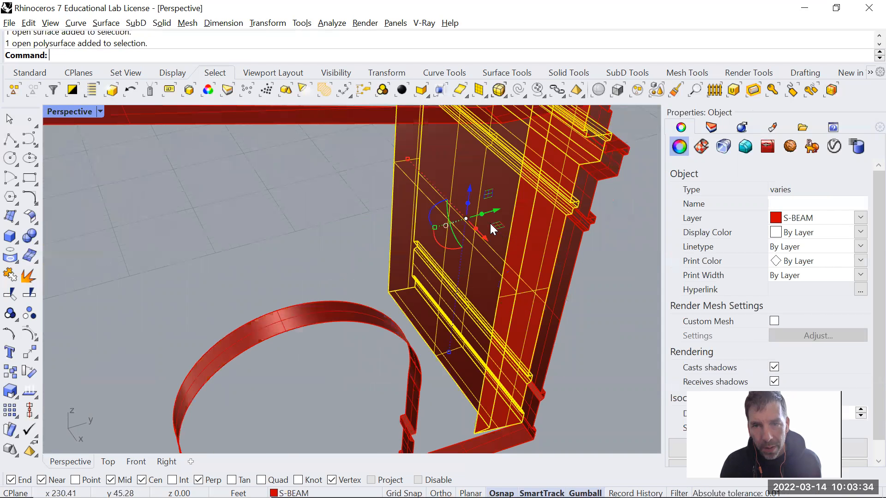
text(join)
key(Return)
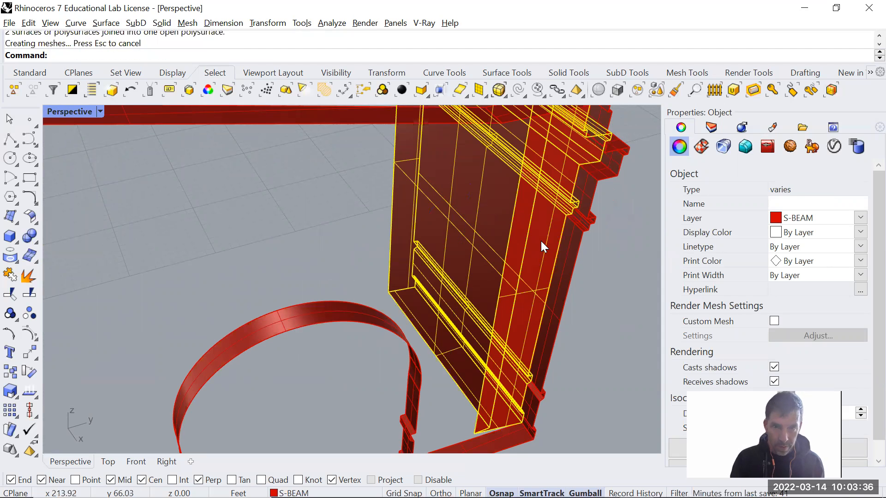
- Examine the joined side wall from its outer face and its end for parts that are still open
right_drag(618, 253, 289, 280)
key(Escape)
click(332, 246)
scroll(318, 223, up, 3)
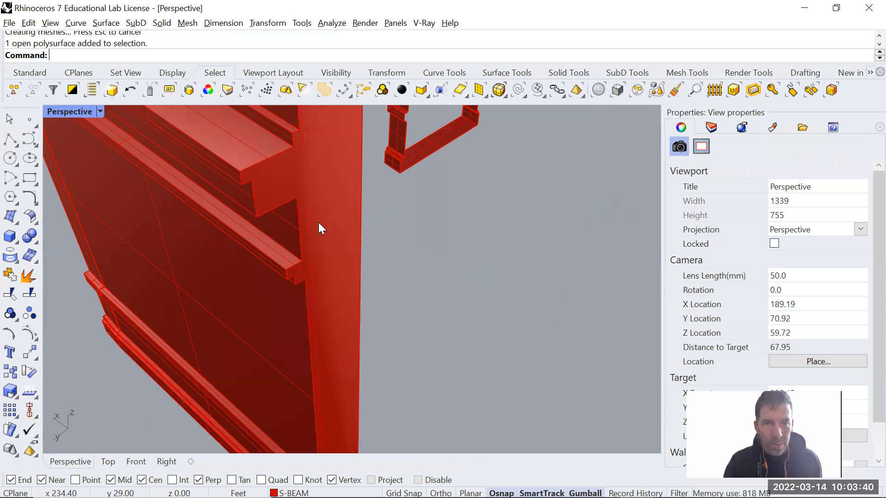
scroll(306, 211, up, 3)
click(303, 210)
scroll(304, 217, down, 3)
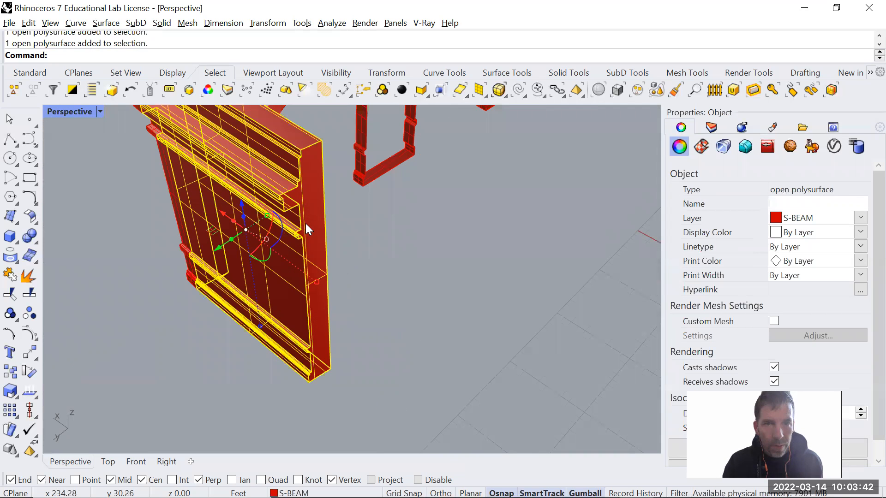
right_drag(370, 237, 403, 229)
scroll(333, 297, down, 2)
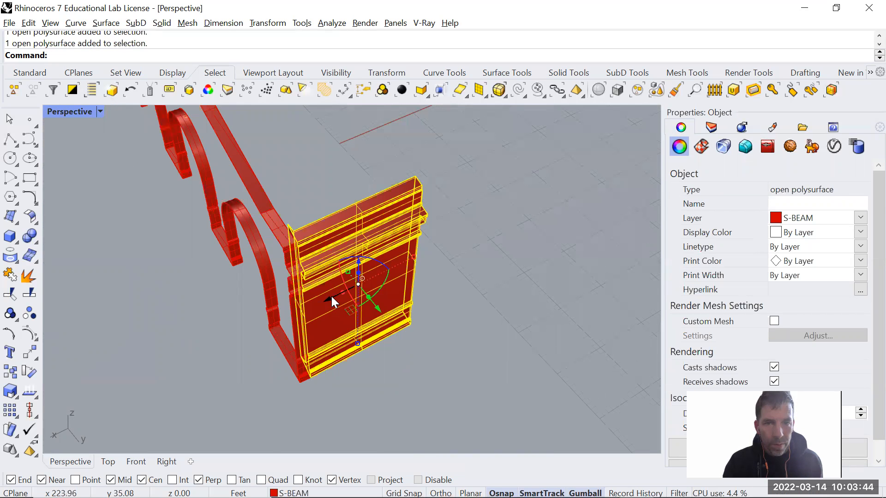
click(439, 284)
scroll(408, 212, up, 5)
right_drag(459, 293, 285, 254)
scroll(329, 245, up, 3)
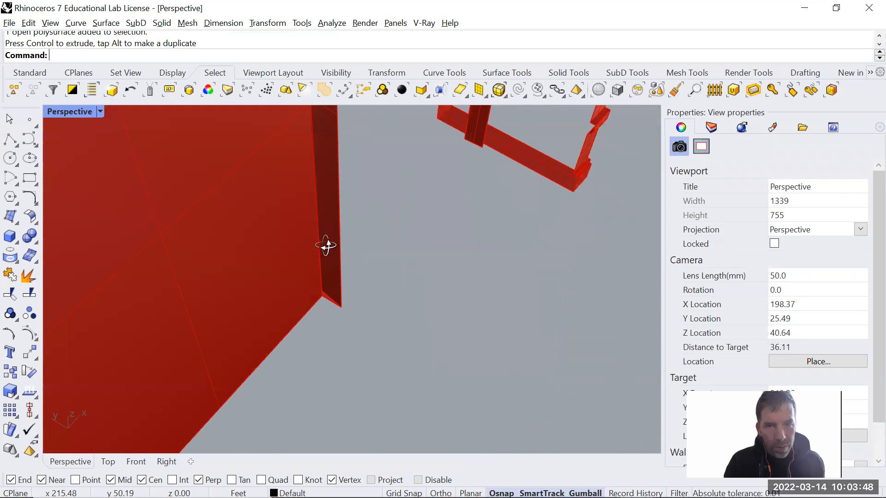
scroll(322, 236, down, 3)
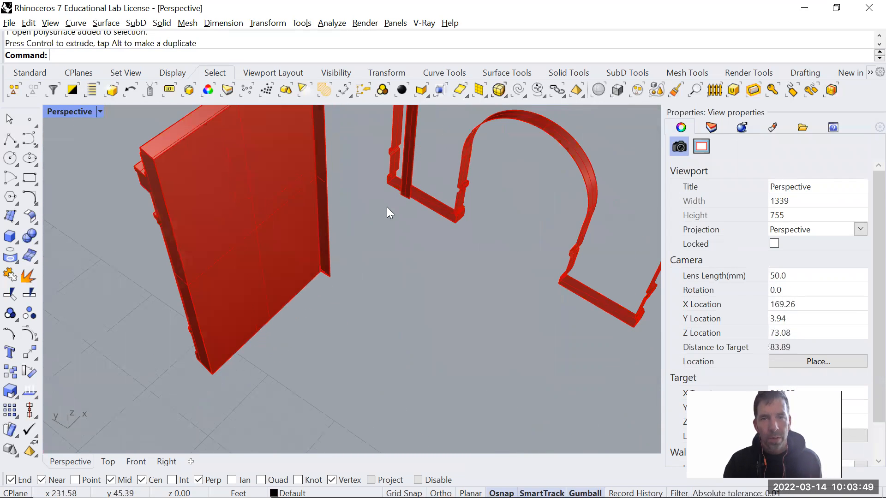
click(414, 144)
key(ctrl+z)
- Join the narrow vertical strip at the arched wall's corner with the side wall into one polysurface
right_drag(416, 259, 408, 330)
key(Escape)
scroll(399, 212, up, 4)
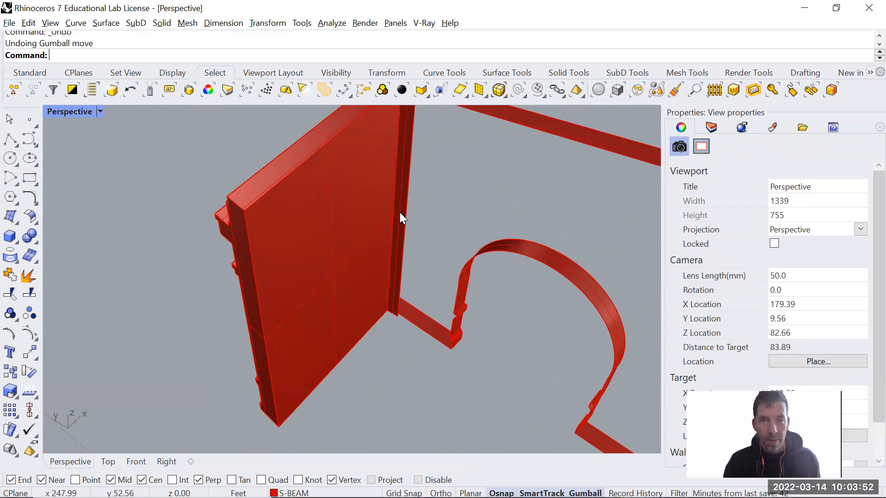
click(401, 202)
shift+click(269, 229)
text(join)
key(Return)
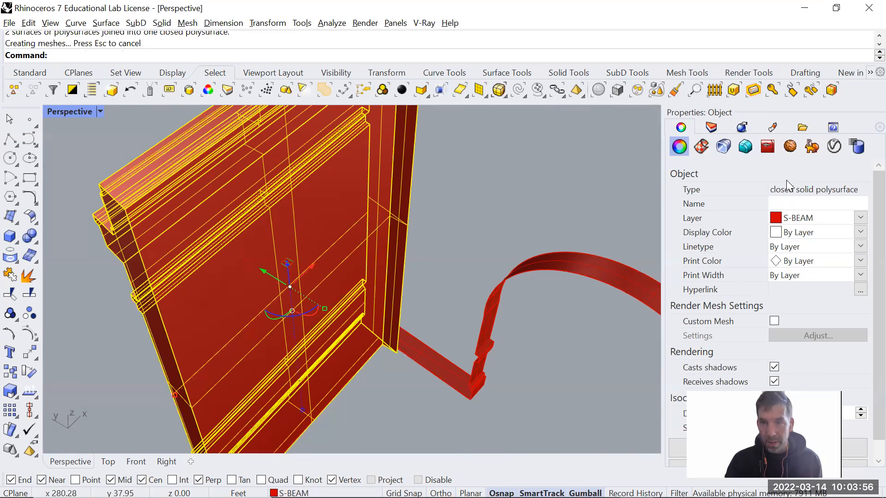
- Select the closed side wall and move it to the NewWalls layer
scroll(459, 225, down, 5)
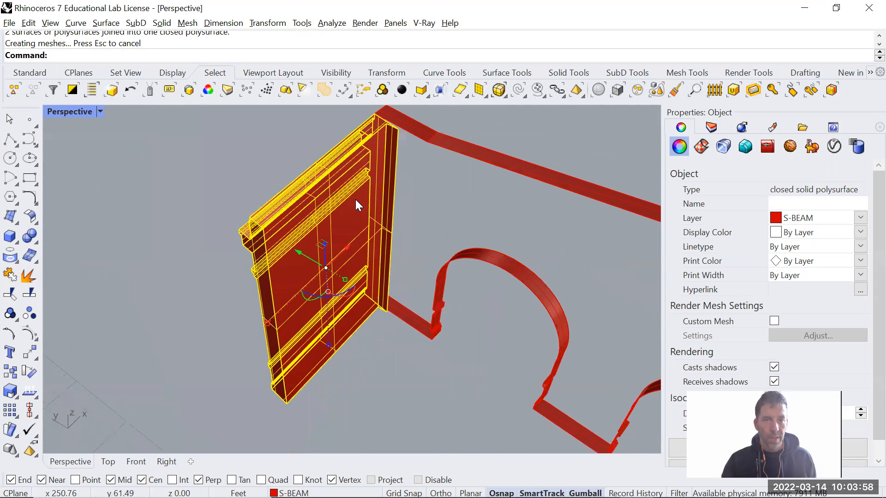
click(232, 193)
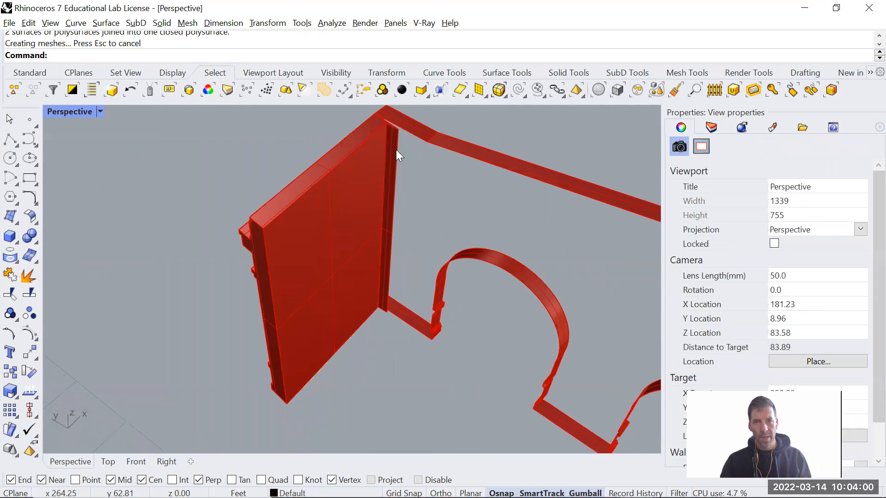
scroll(394, 138, up, 5)
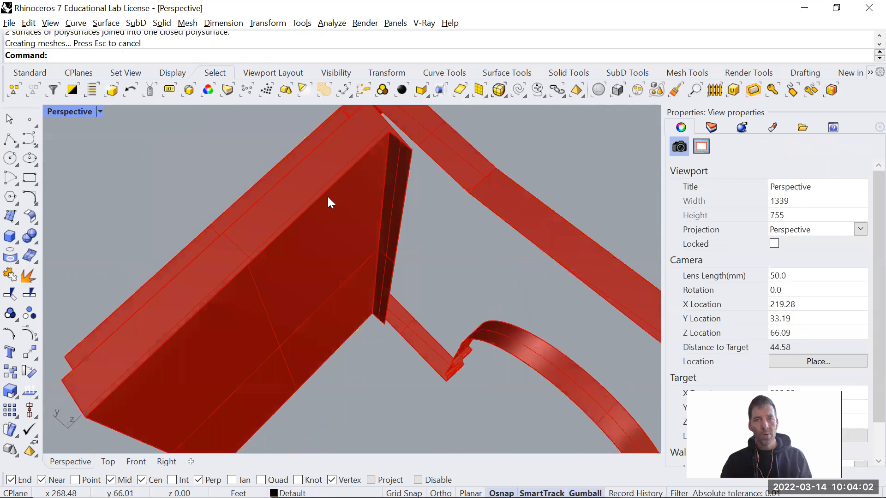
click(328, 198)
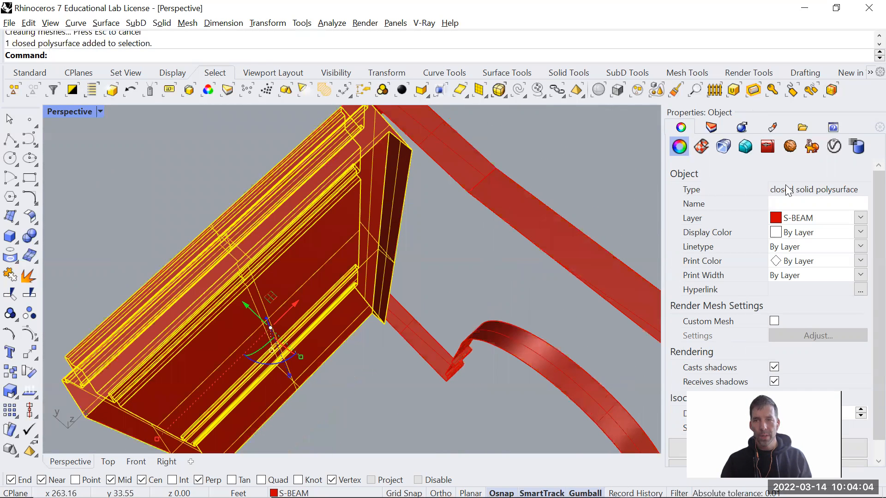
click(712, 127)
right_click(692, 261)
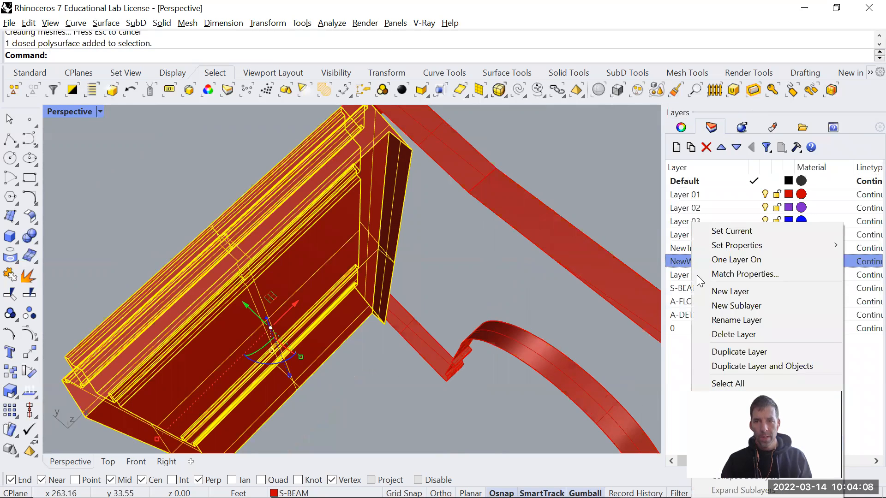
click(738, 444)
- Select all loose surfaces of the triple-arched wall and join them into one polysurface
scroll(373, 295, down, 6)
right_drag(354, 291, 246, 198)
scroll(244, 199, down, 6)
key(ctrl+F1)
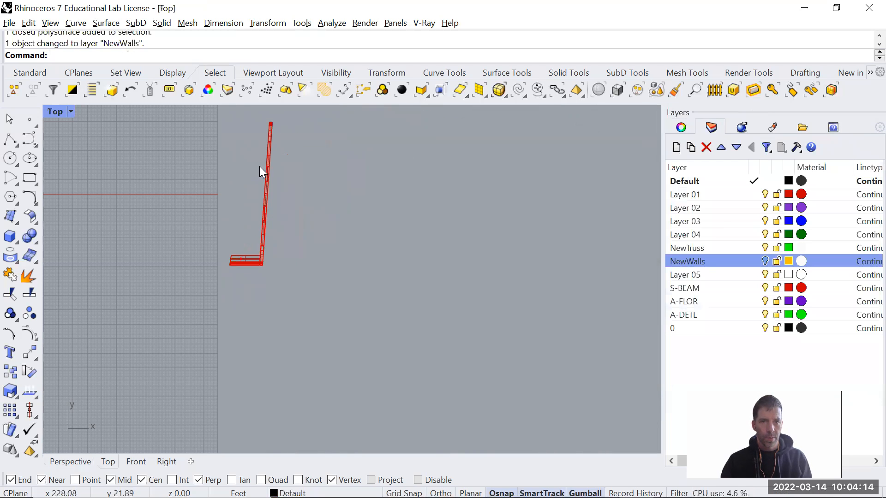
right_drag(258, 137, 266, 166)
key(ctrl+a)
key(ctrl+F2)
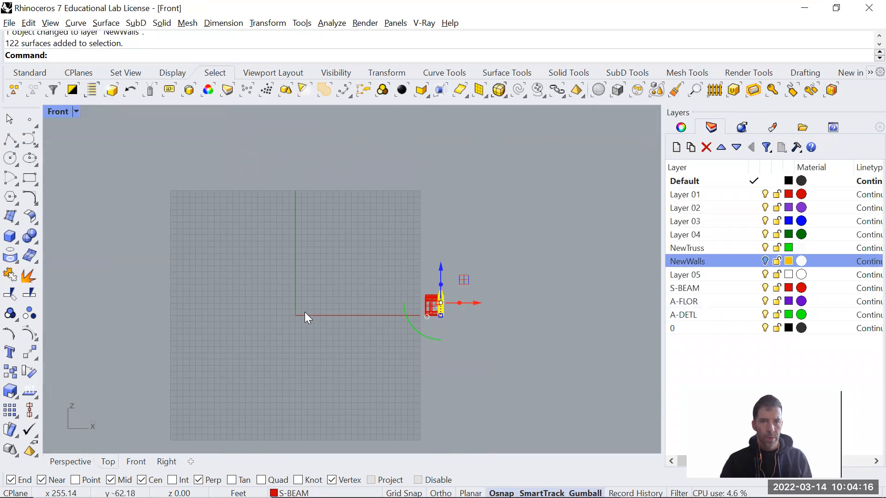
key(ctrl+F3)
key(ctrl+F4)
right_drag(255, 274, 411, 188)
right_drag(335, 241, 253, 340)
right_drag(364, 326, 333, 303)
scroll(333, 303, down, 1)
text(Join)
key(Return)
- Cap the joined triple-arched wall into a closed solid and move it to the NewWalls layer
text(Cap)
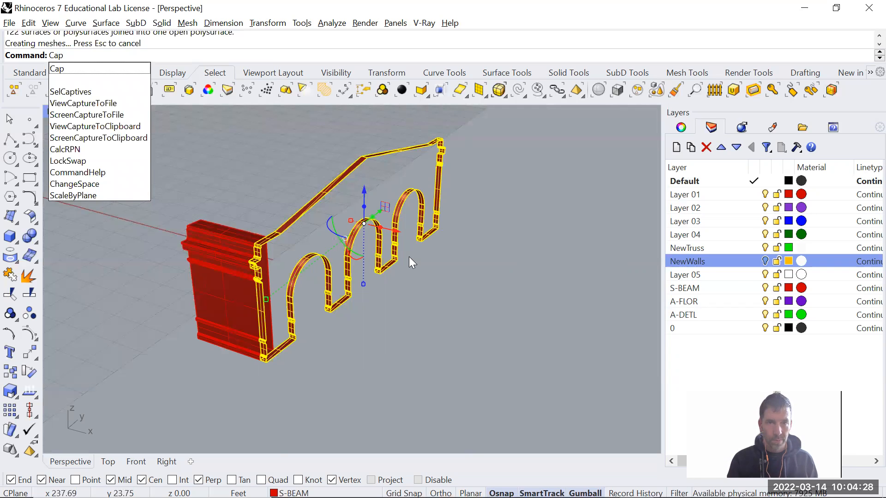
key(Return)
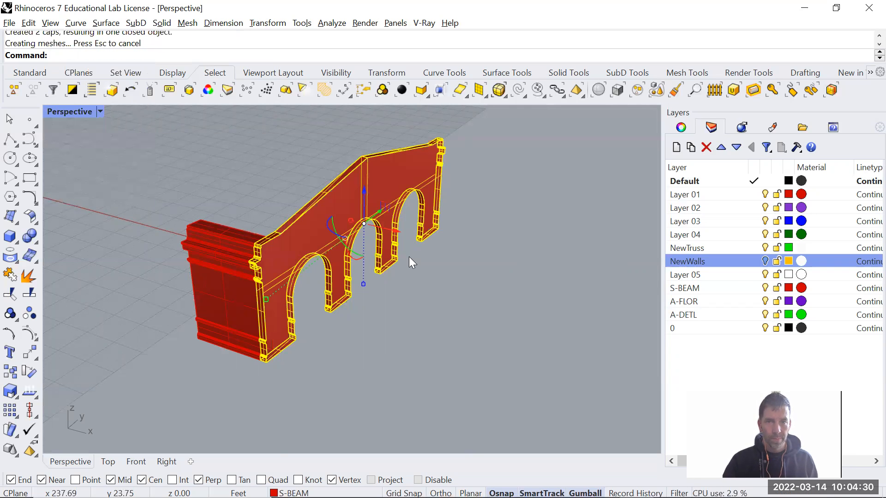
click(445, 291)
click(396, 217)
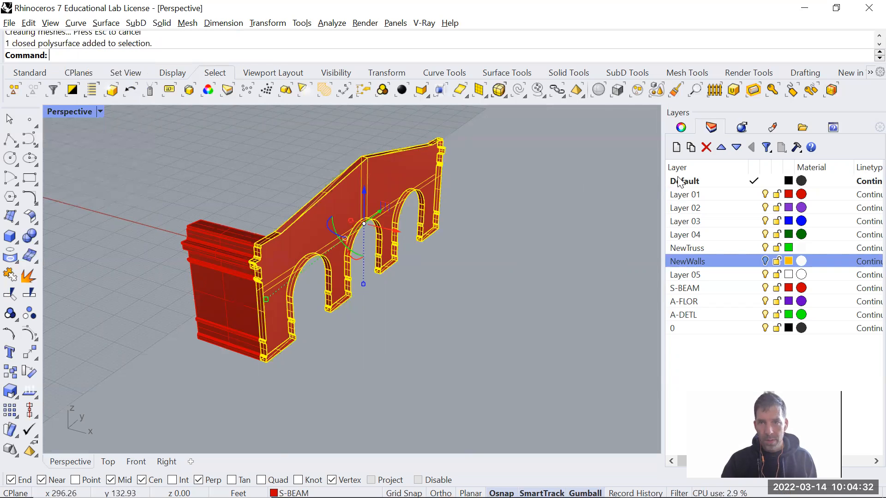
click(681, 128)
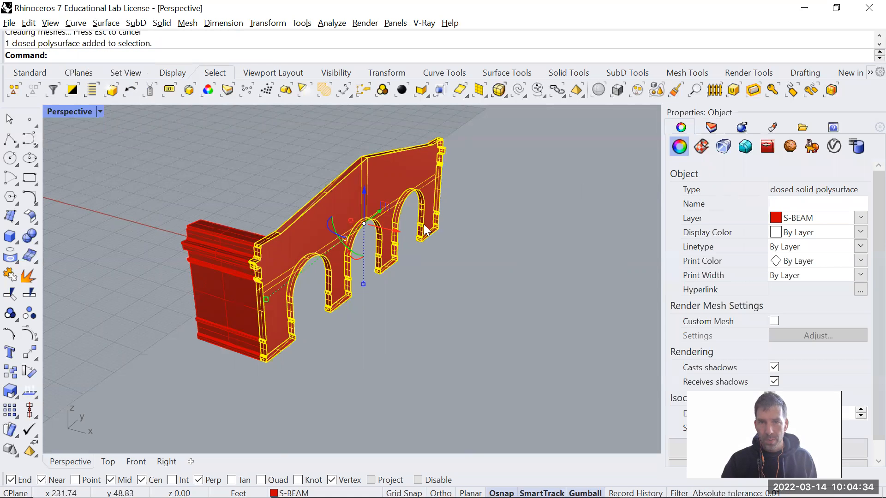
click(711, 127)
right_click(698, 262)
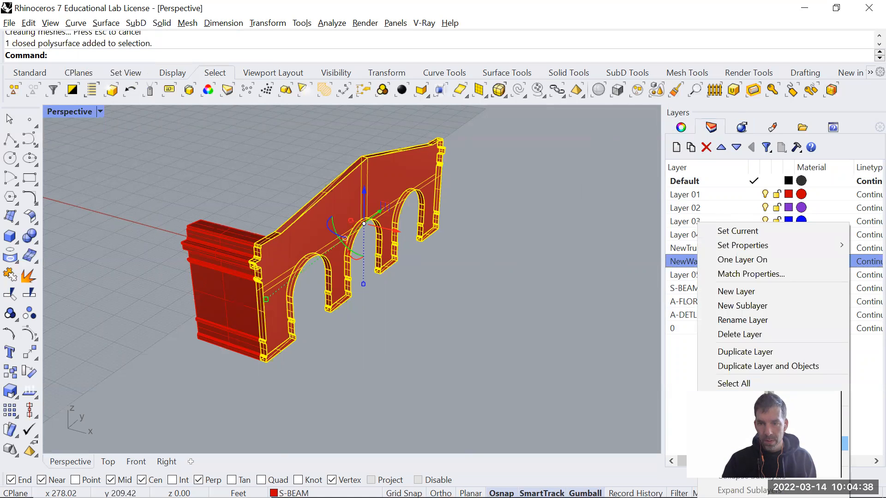
- Check the remaining side wall's object type and try to cap it
click(240, 305)
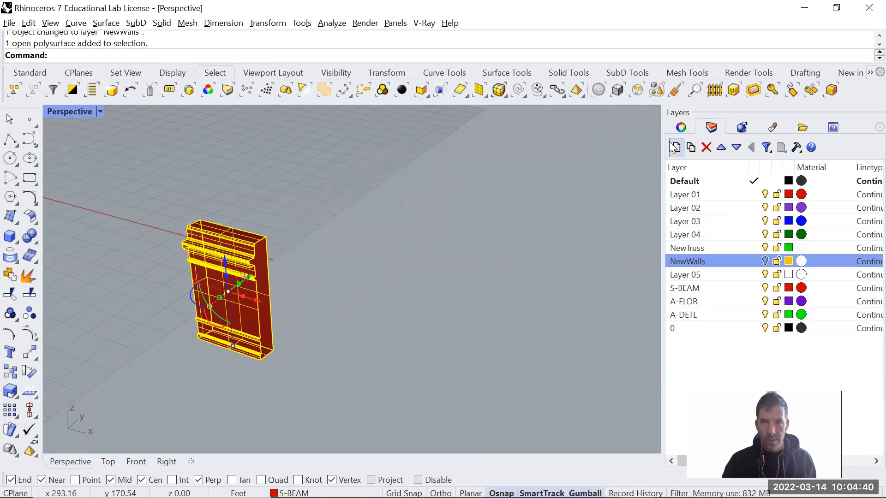
click(683, 129)
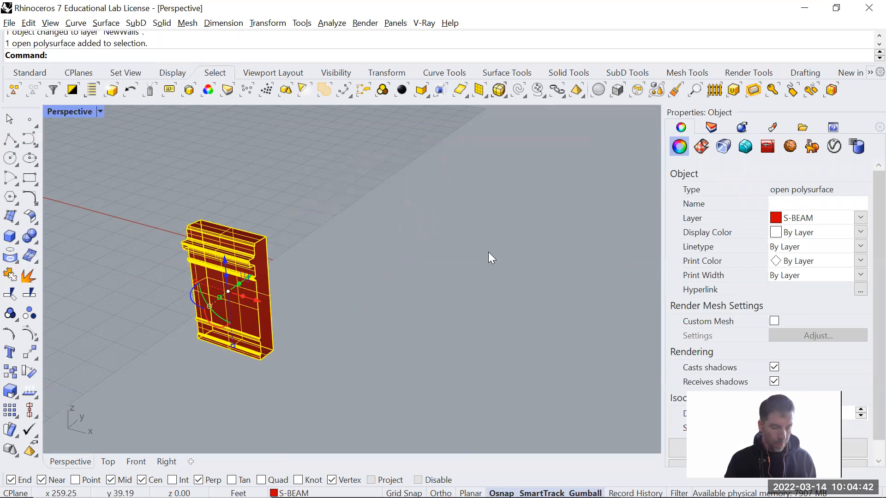
text(Cap)
key(Return)
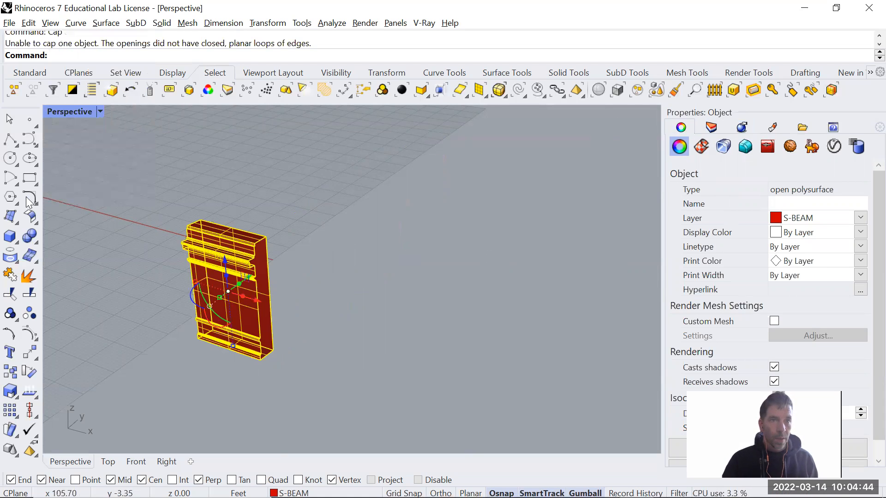
click(227, 187)
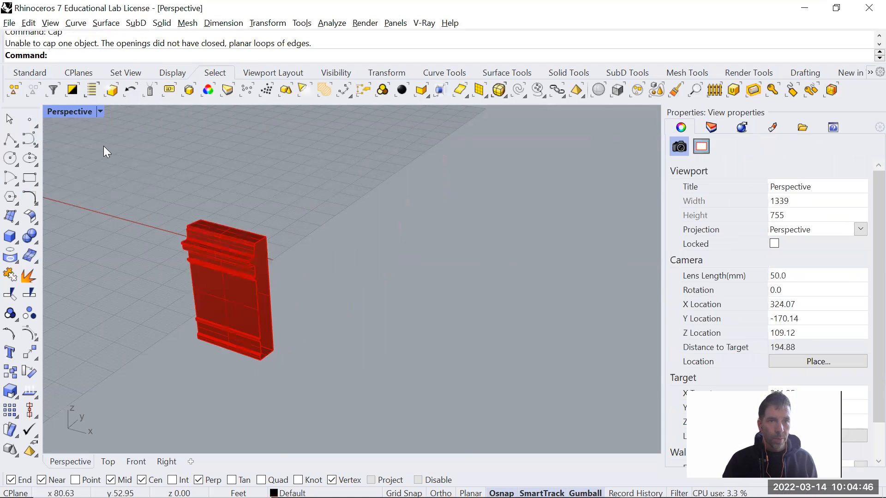
- Delete the small stray rectangular solid inside the remaining side wall's outline in the top view
key(ctrl+F1)
scroll(244, 295, up, 8)
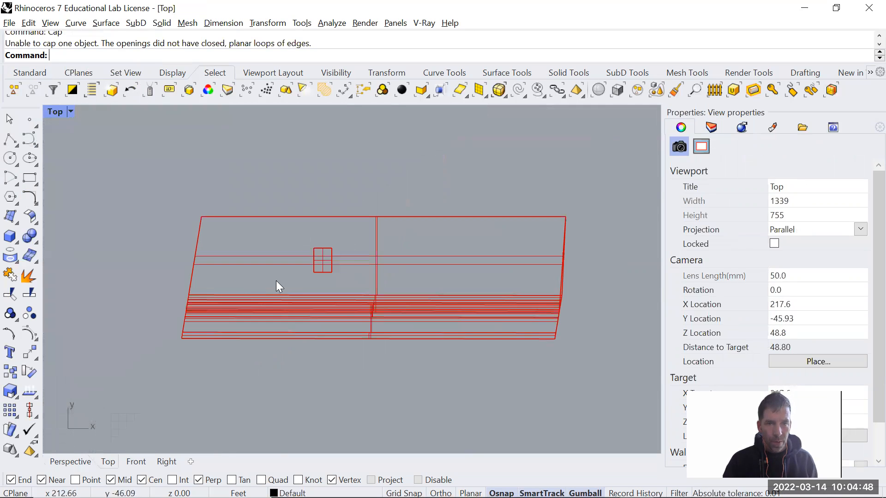
click(327, 271)
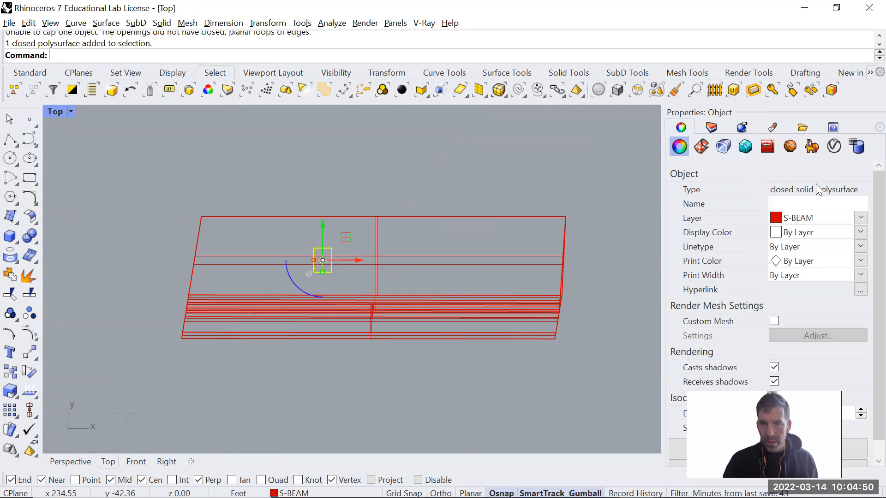
click(712, 129)
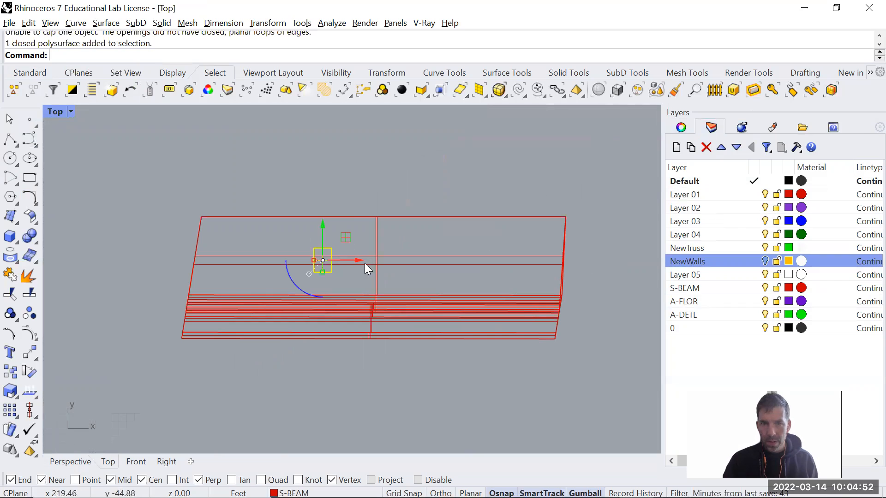
right_drag(359, 188, 355, 201)
key(Delete)
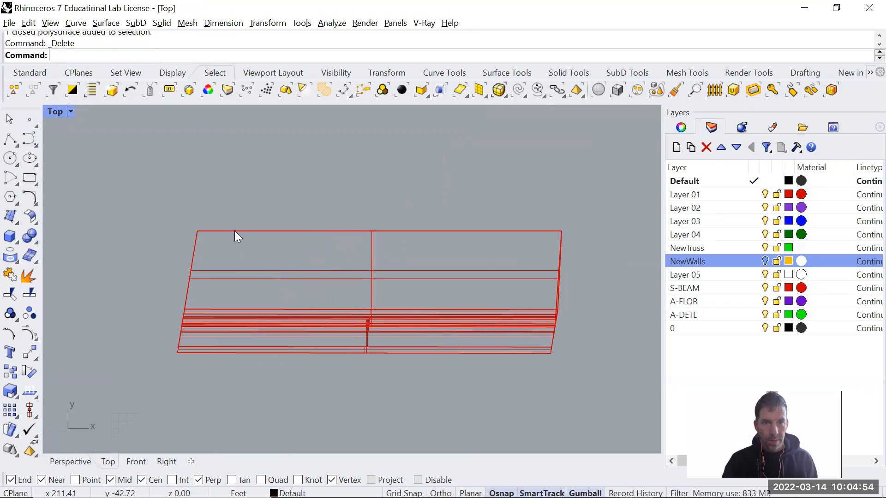
- Examine the remaining side wall's slanted end from above and in perspective to find its open part
click(235, 231)
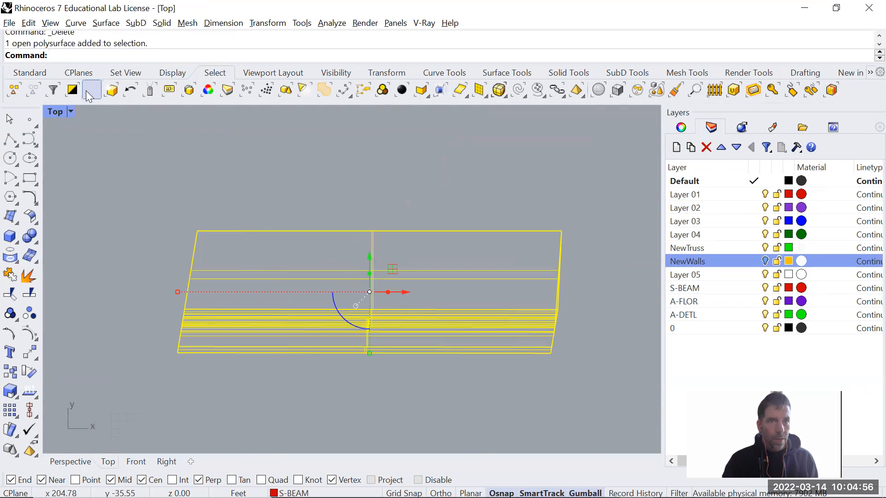
scroll(583, 307, up, 5)
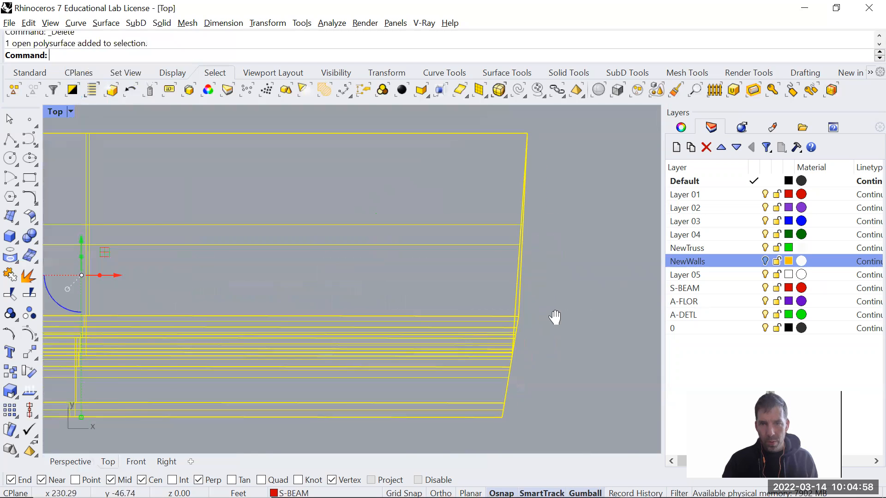
scroll(470, 263, down, 3)
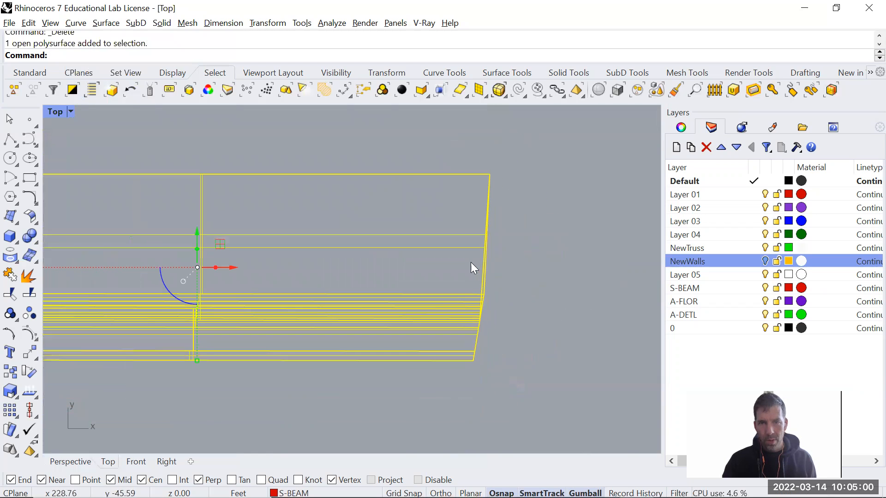
key(ctrl+Tab)
key(ctrl+Tab)
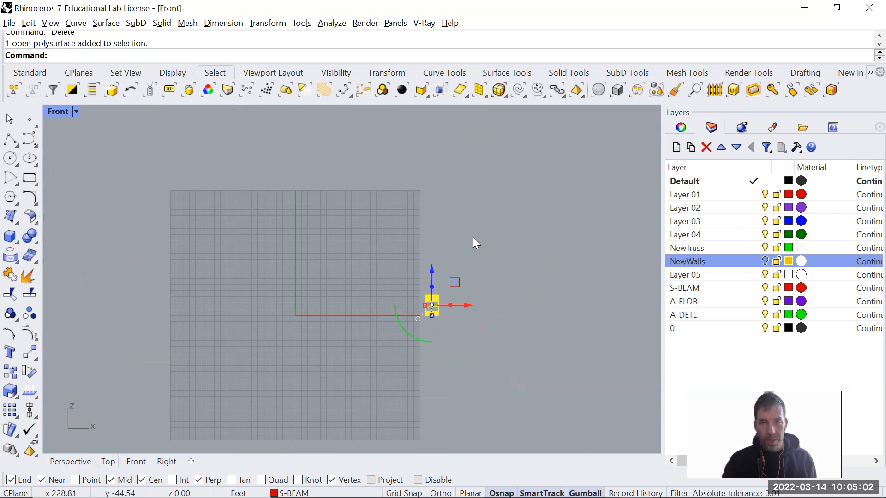
key(ctrl+Tab)
key(Escape)
scroll(208, 269, up, 6)
right_drag(226, 289, 374, 283)
scroll(421, 273, up, 5)
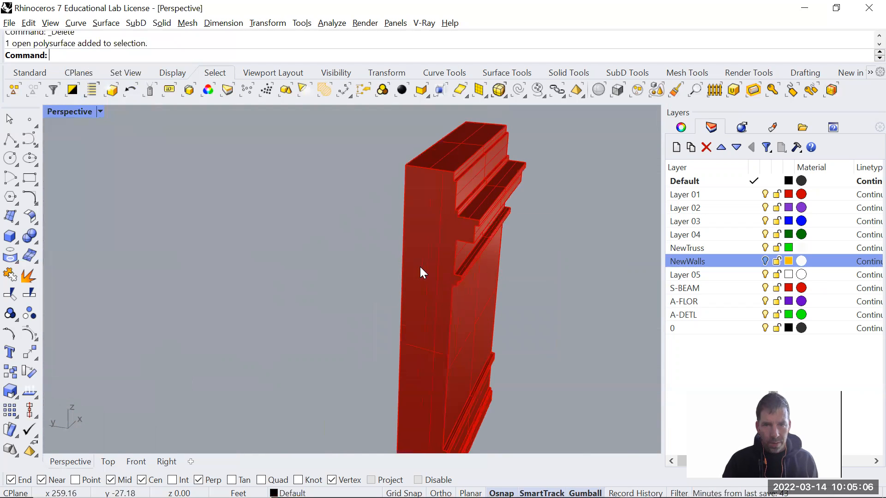
- Create a cut plane through the side wall along its slanted end, picking its start and end in the top view
click(441, 164)
right_drag(441, 163, 344, 243)
scroll(259, 236, up, 5)
scroll(256, 231, down, 4)
key(ctrl+F1)
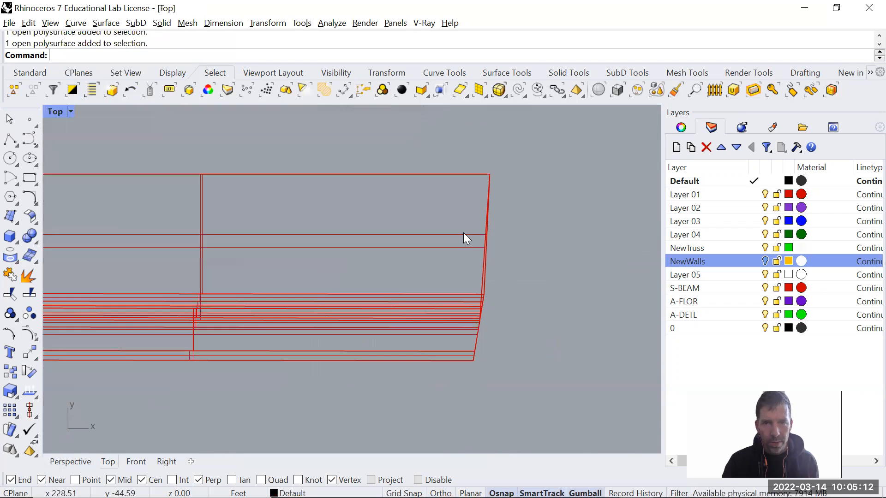
scroll(454, 262, down, 4)
text(ut)
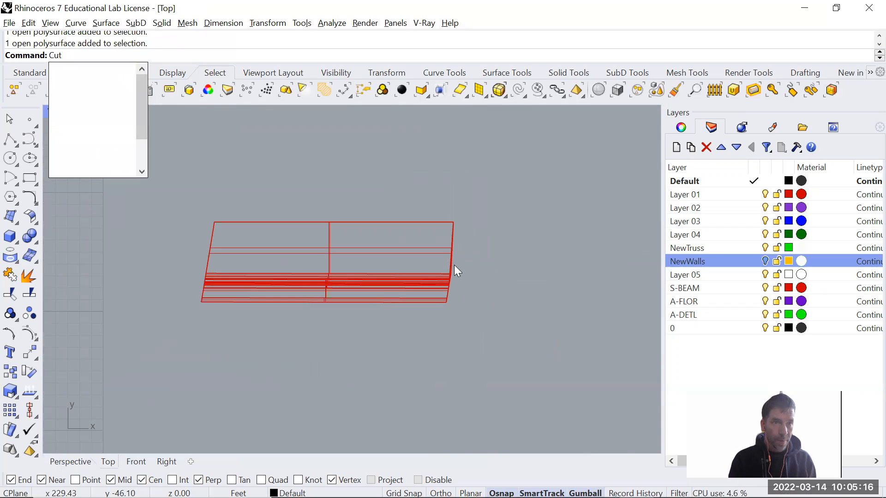
text(Plane)
key(Return)
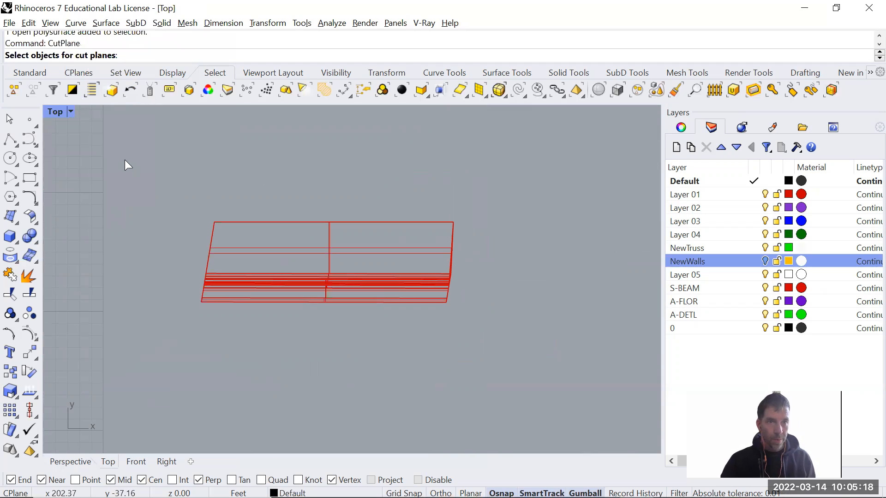
double_click(55, 111)
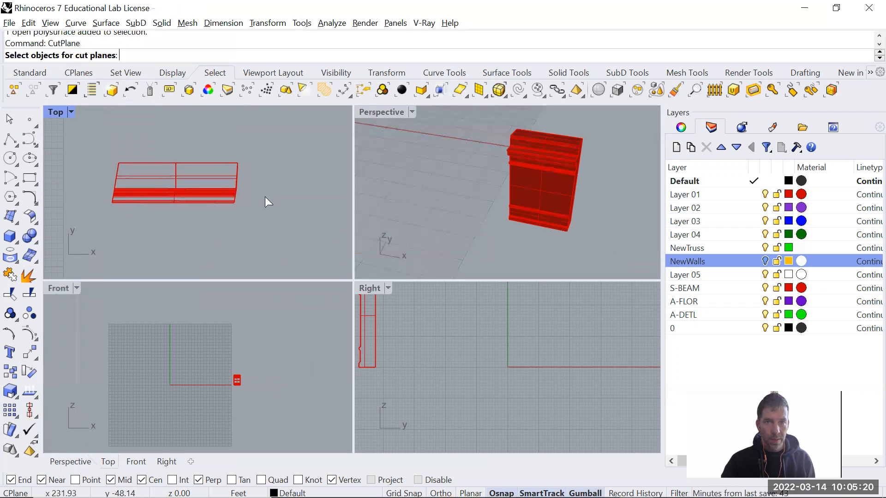
right_drag(547, 189, 518, 201)
right_drag(235, 194, 231, 203)
click(210, 203)
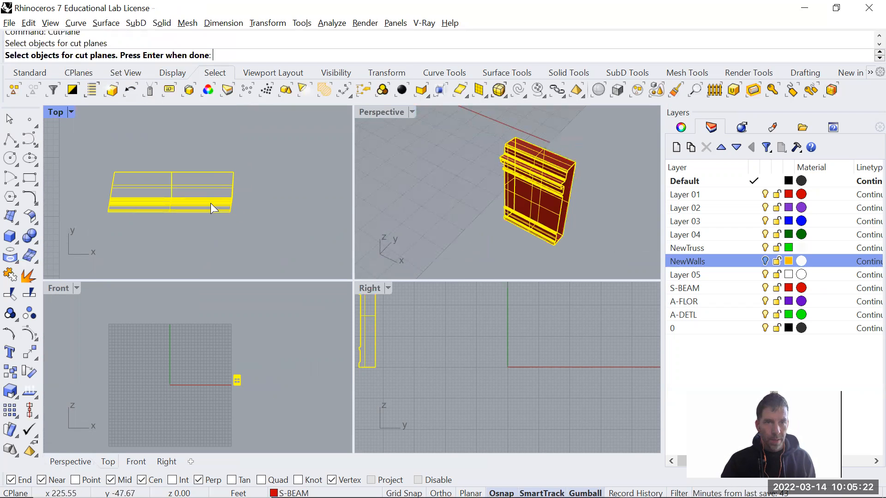
right_click(211, 204)
scroll(217, 206, up, 2)
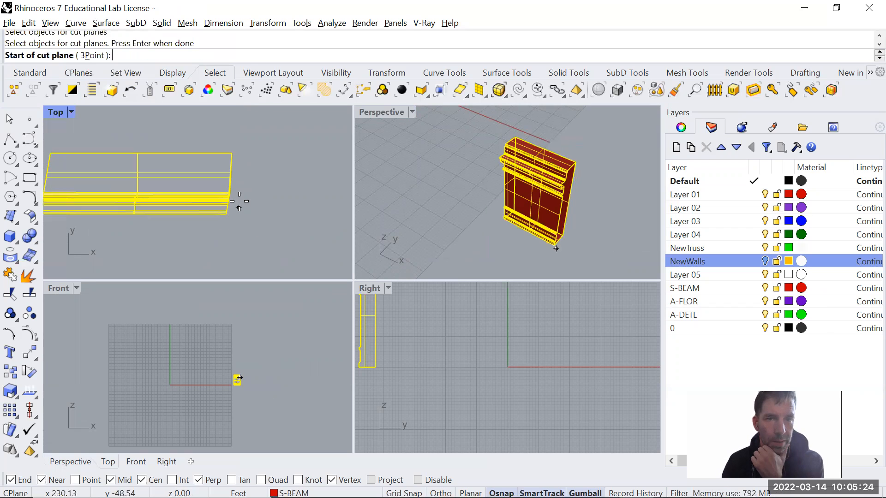
scroll(232, 151, up, 2)
click(231, 149)
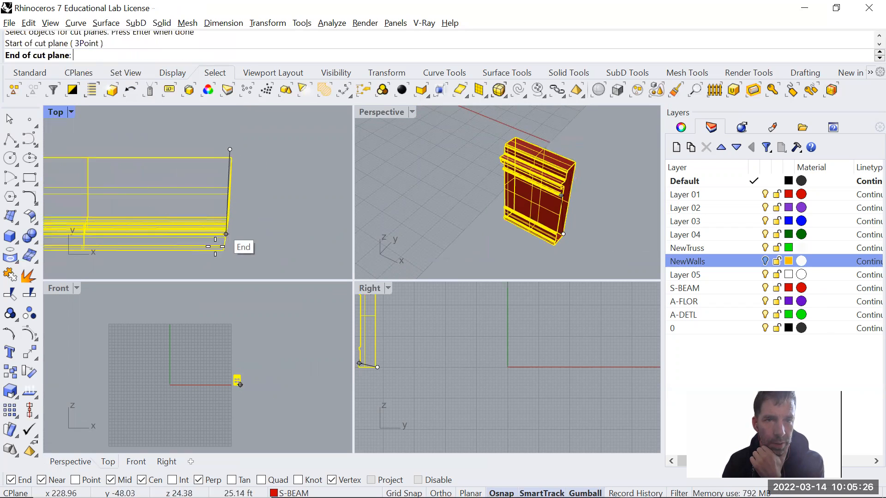
click(221, 266)
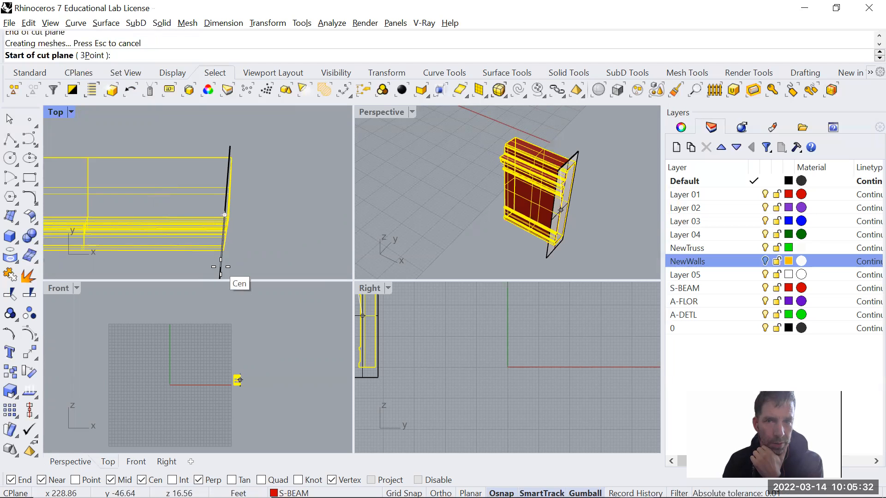
key(Escape)
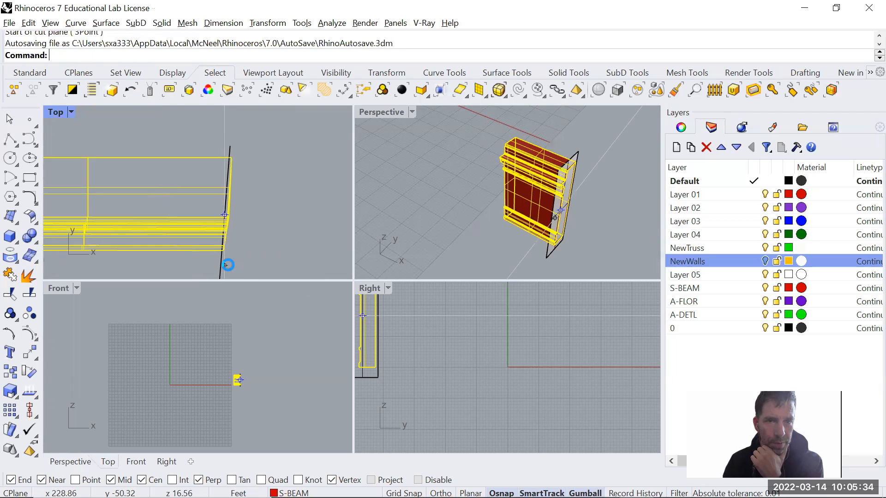
key(Escape)
- Trim the side wall's uneven end back to the cut plane
scroll(523, 231, up, 10)
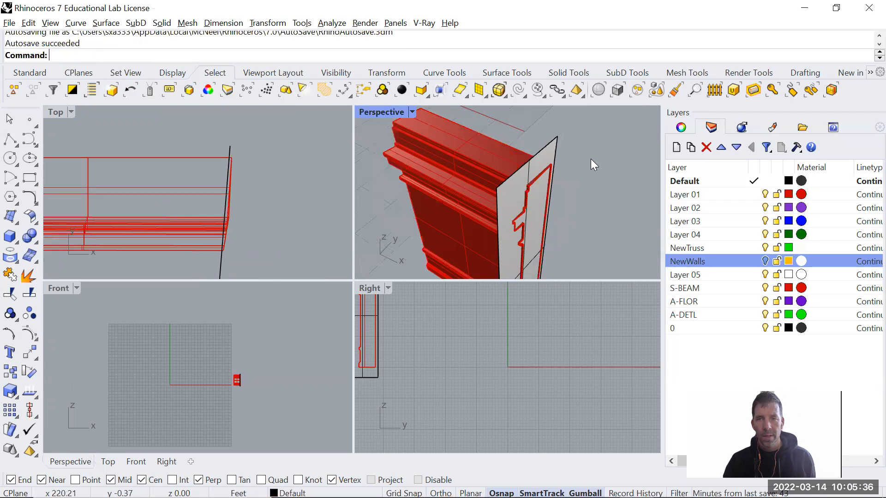
scroll(527, 162, down, 5)
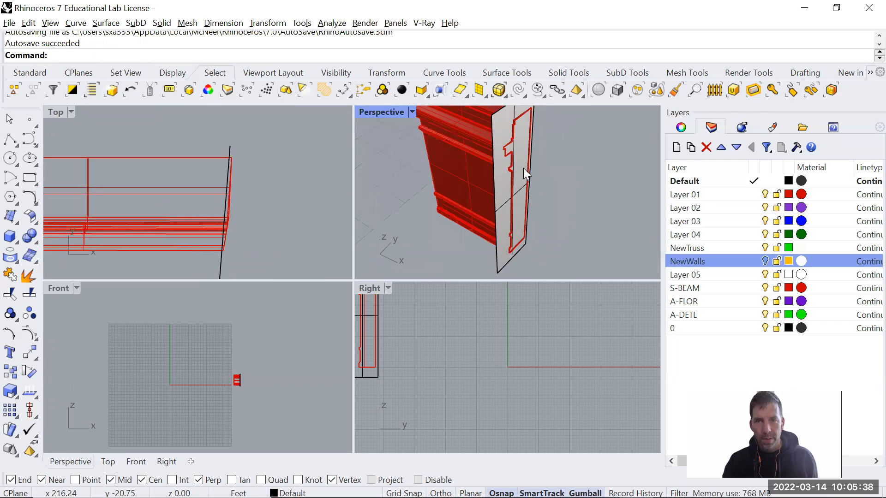
text(trim)
key(Return)
click(229, 149)
right_click(274, 169)
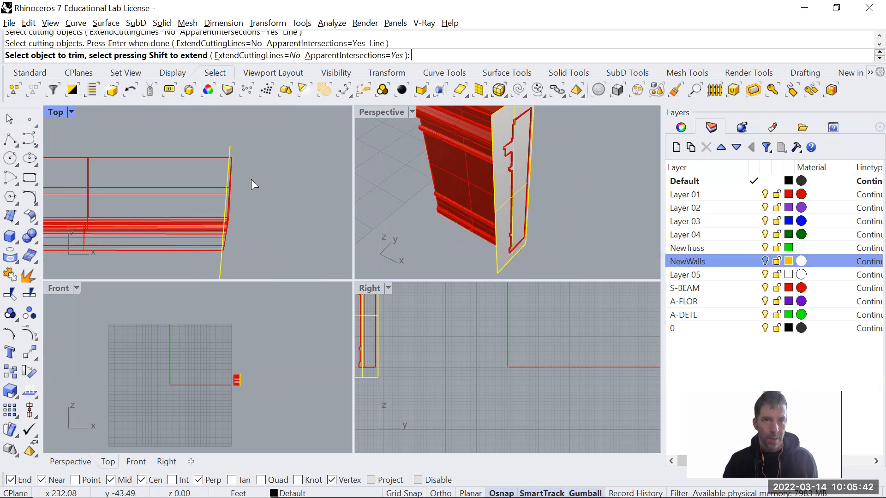
scroll(229, 203, up, 3)
click(223, 225)
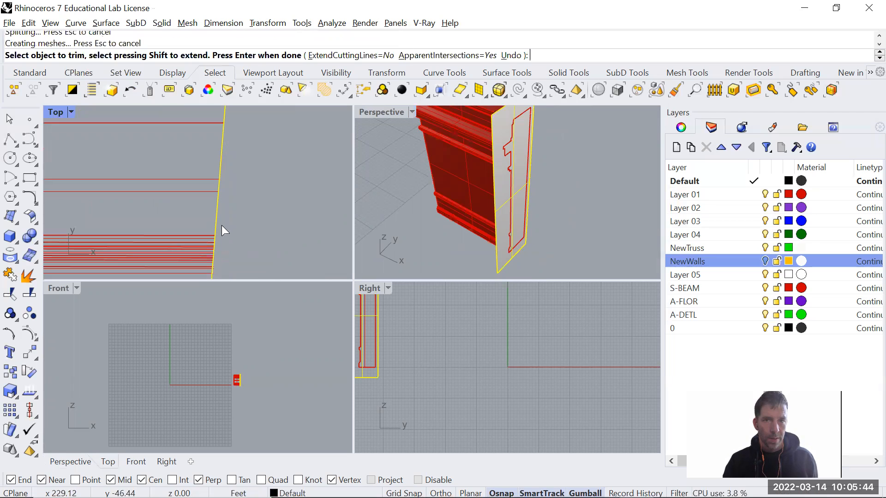
scroll(222, 225, down, 2)
key(Return)
- Delete the cut plane surface at the side wall's trimmed end
click(222, 151)
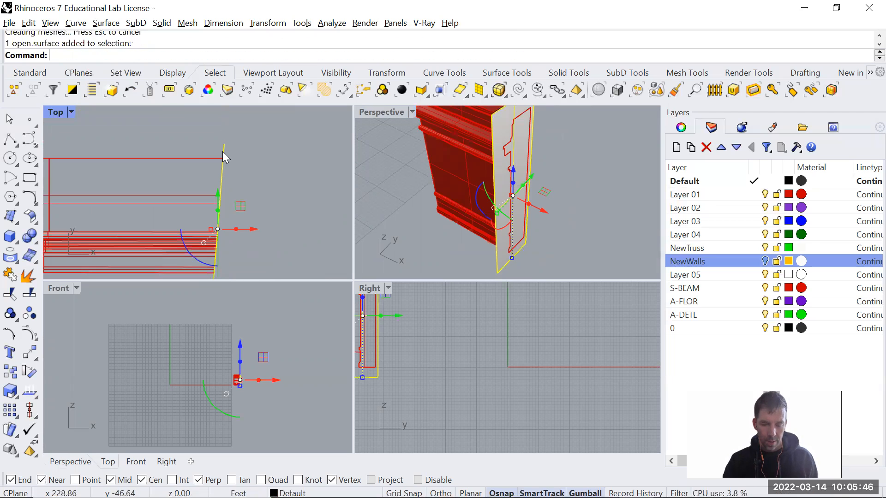
key(Delete)
scroll(223, 155, down, 2)
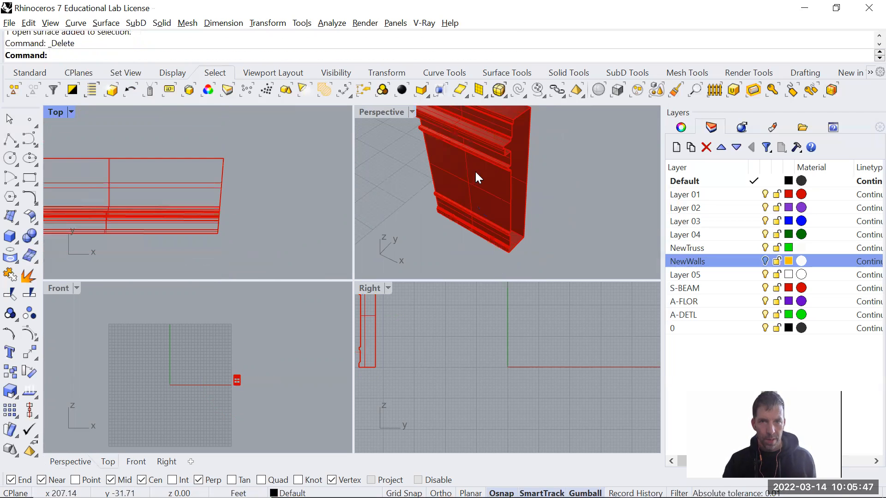
- Cap the trimmed side wall and check its object type
click(536, 187)
text(Cap)
key(Return)
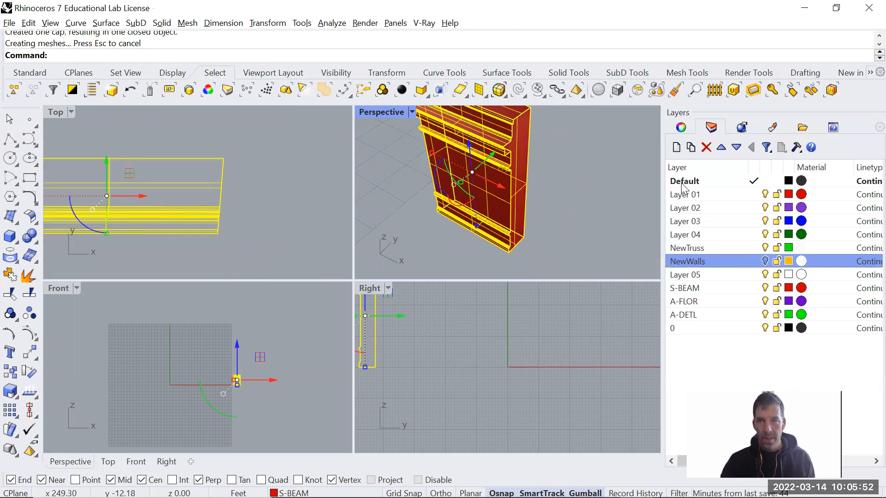
click(683, 128)
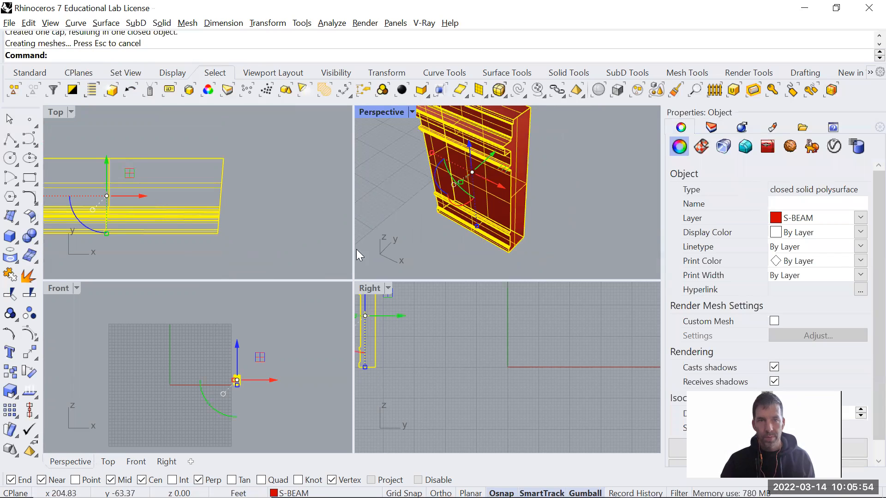
- Show the hidden objects and turn on the NewWalls layer, viewing the wall corner from the top
key(Escape)
double_click(60, 112)
text(show)
key(Return)
scroll(414, 232, down, 3)
scroll(413, 232, down, 3)
click(713, 126)
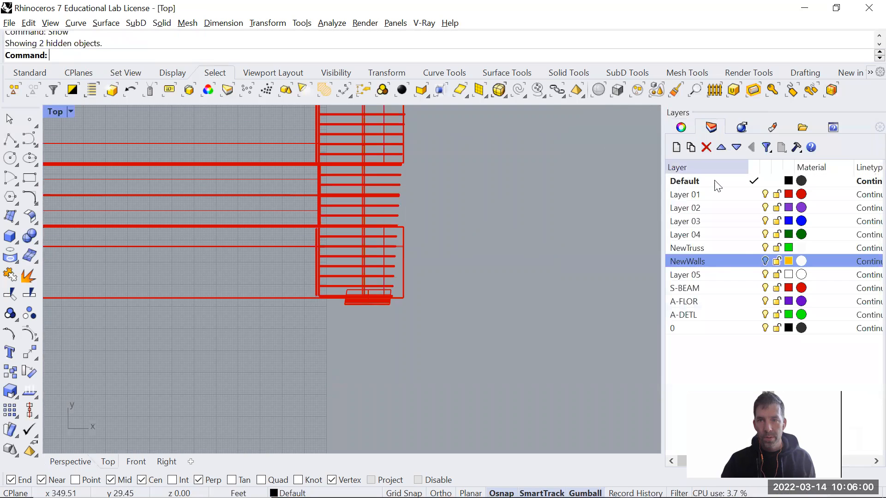
click(765, 261)
scroll(443, 306, up, 10)
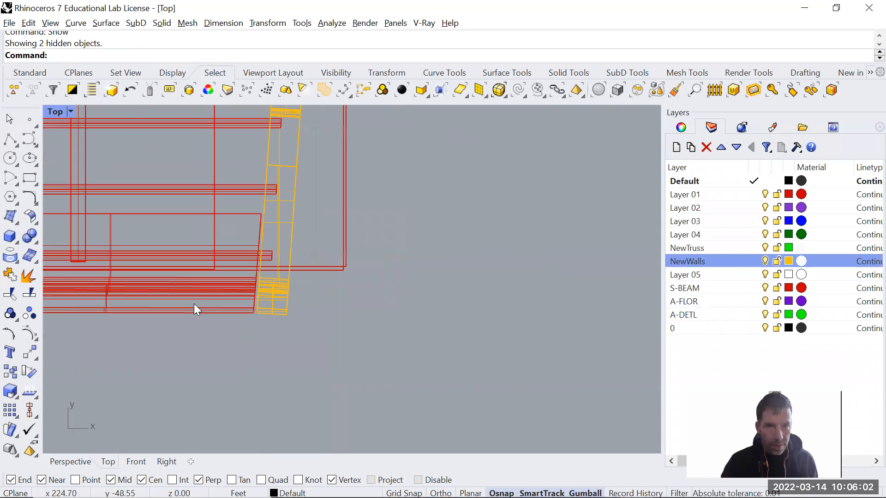
- Move the capped side wall to the NewWalls layer
click(193, 305)
drag(142, 261, 145, 261)
scroll(277, 246, down, 3)
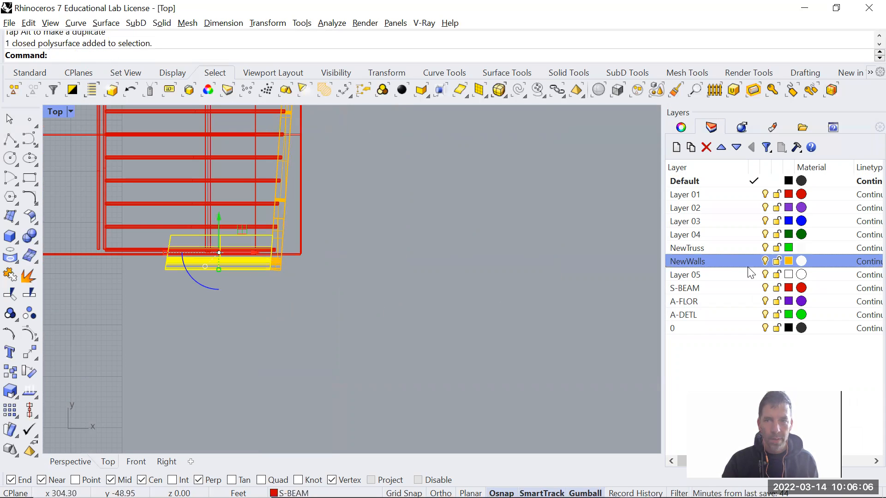
right_click(696, 261)
click(748, 444)
key(Escape)
- Turn off Layer 01 and the S-BEAM layer to isolate the new walls
scroll(446, 301, down, 15)
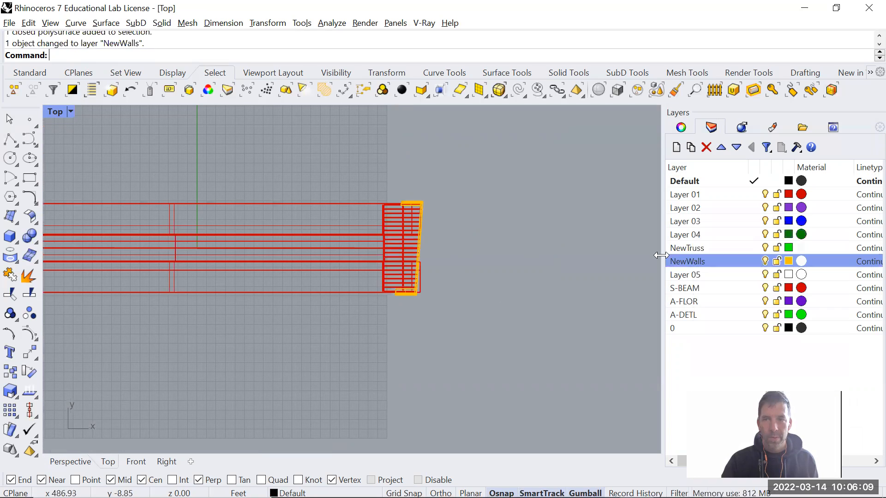
click(765, 194)
click(766, 287)
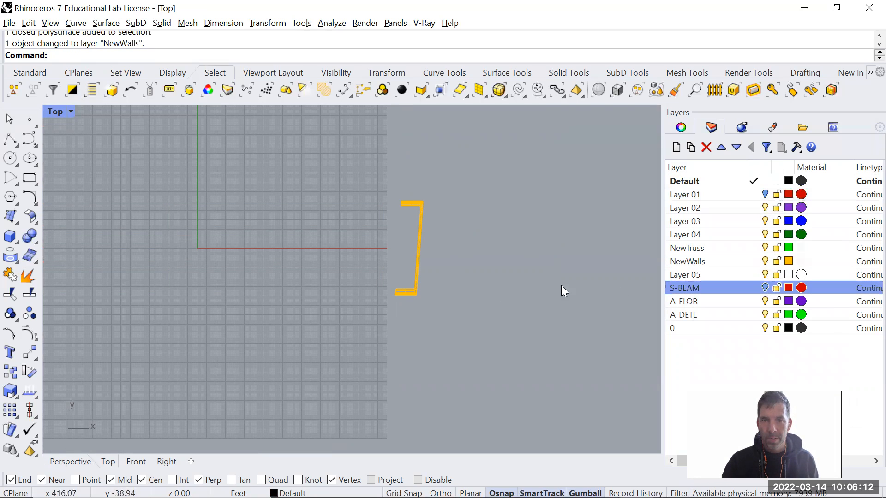
- Delete the stray closed solid in the top view and review the remaining walls in perspective
scroll(357, 209, down, 4)
click(365, 236)
key(Delete)
key(ctrl+Tab)
key(ctrl+Tab)
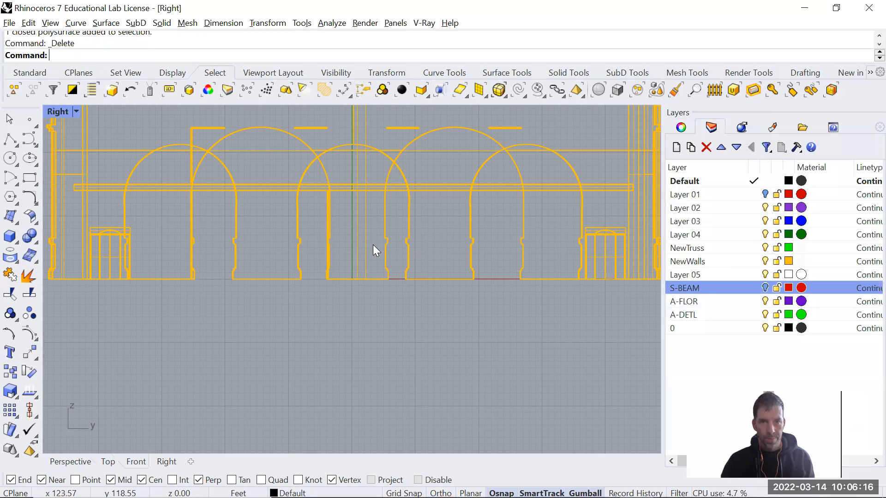
key(ctrl+Tab)
scroll(399, 257, down, 5)
right_drag(358, 257, 440, 324)
scroll(448, 315, up, 5)
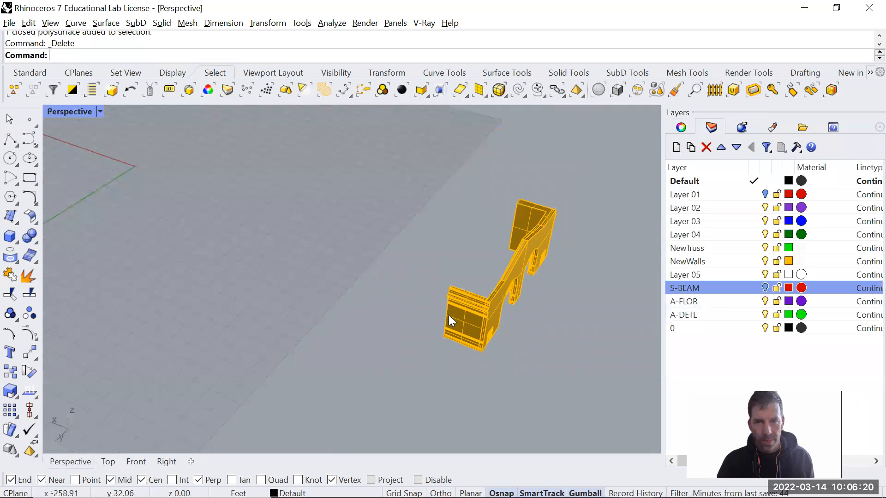
scroll(478, 328, down, 5)
- Try to export all the new walls to the Desktop as the AutoCAD drawing New Walls2, checking the 2007 Solids export scheme
drag(133, 159, 567, 369)
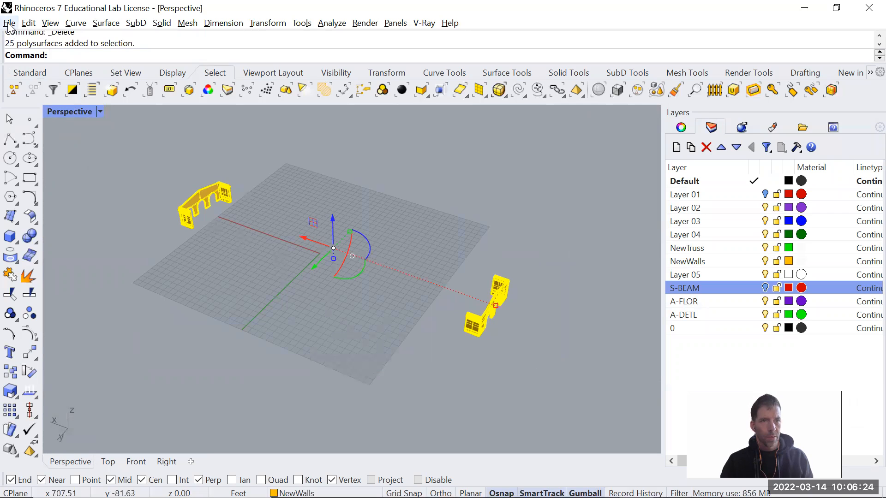
click(9, 23)
click(51, 202)
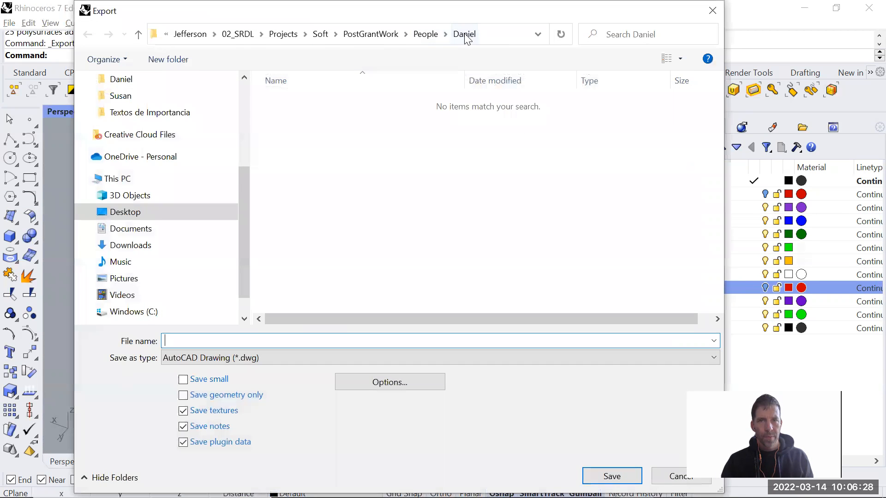
scroll(141, 113, up, 5)
click(125, 107)
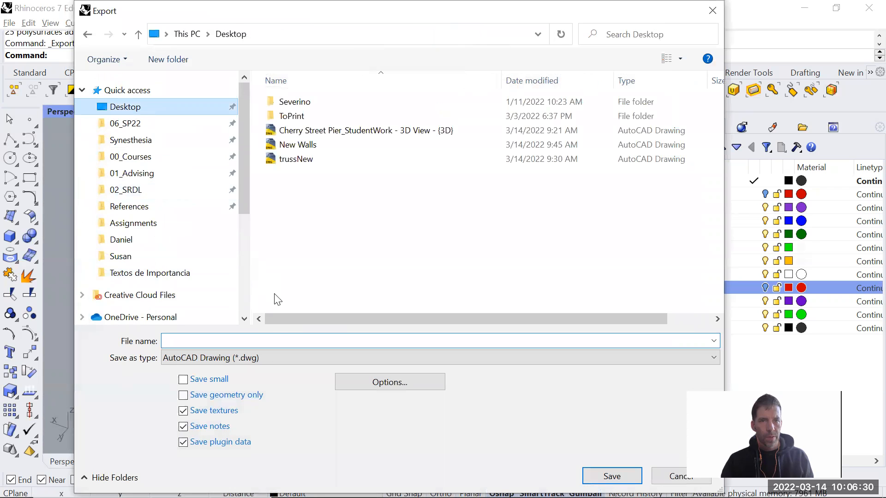
click(288, 144)
click(215, 339)
click(231, 340)
text(2)
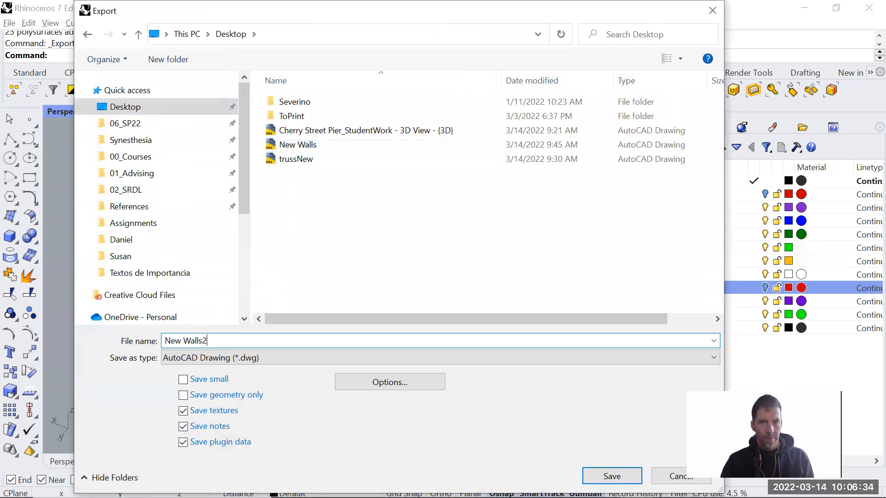
click(422, 384)
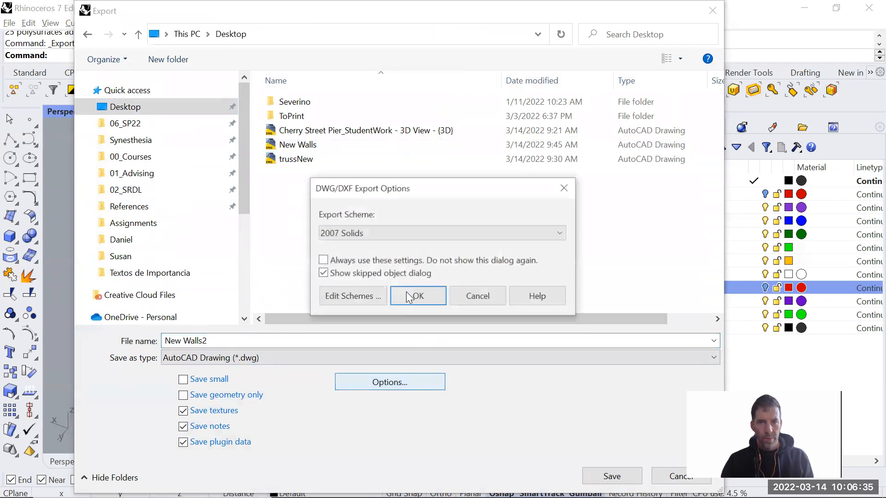
click(480, 301)
click(711, 12)
key(alt+Tab)
key(alt+Tab)
key(alt+Tab)
key(alt+Tab)
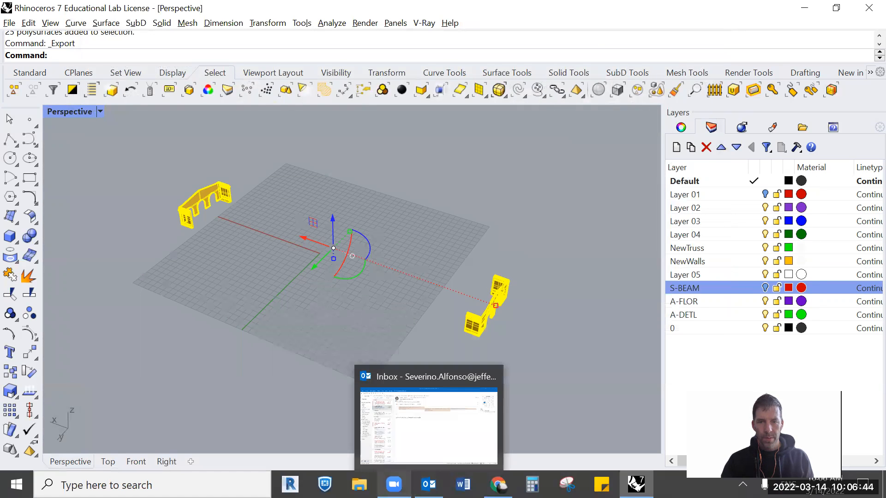
click(242, 275)
shift+right_drag(302, 296, 290, 264)
shift+right_drag(303, 296, 308, 305)
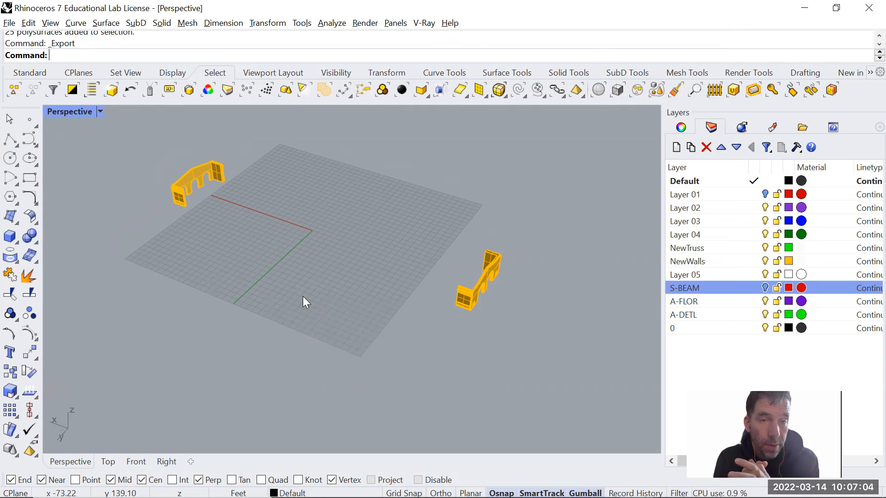
drag(140, 136, 537, 347)
key(Escape)
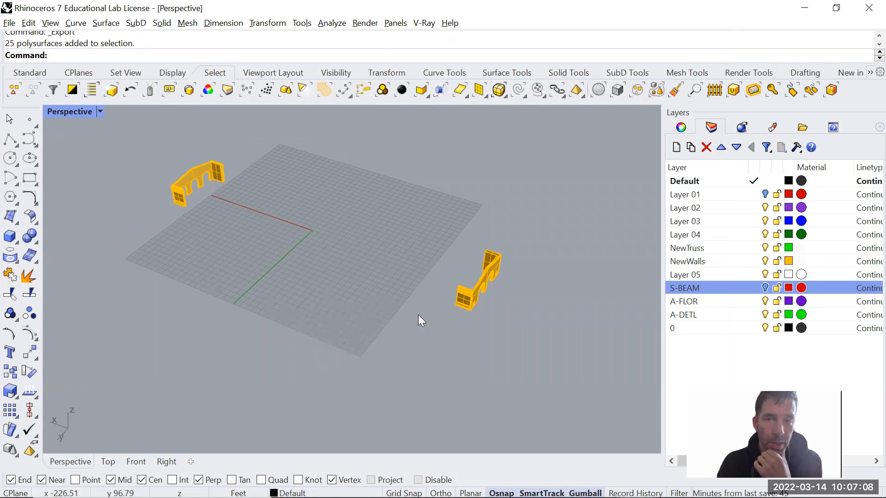
- Examine the arched end wall and its adjoining side walls up close and from a distance in perspective
scroll(498, 275, up, 10)
scroll(497, 275, down, 8)
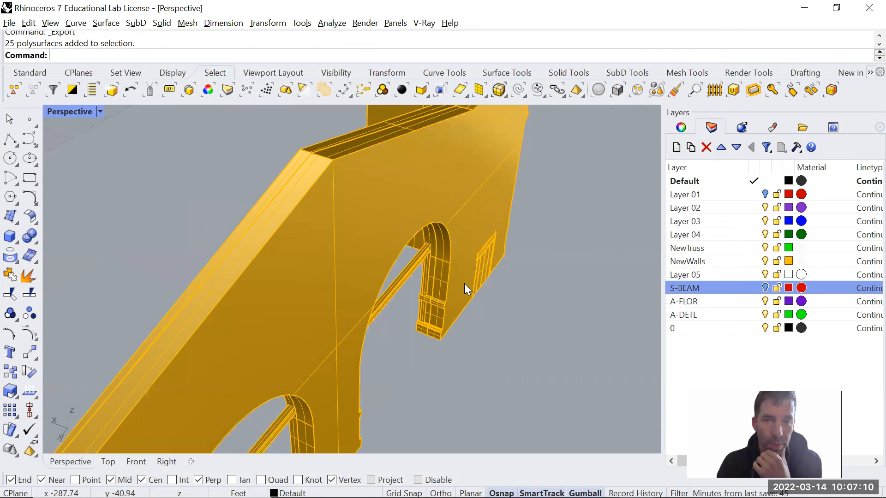
click(410, 273)
key(Escape)
scroll(431, 242, up, 10)
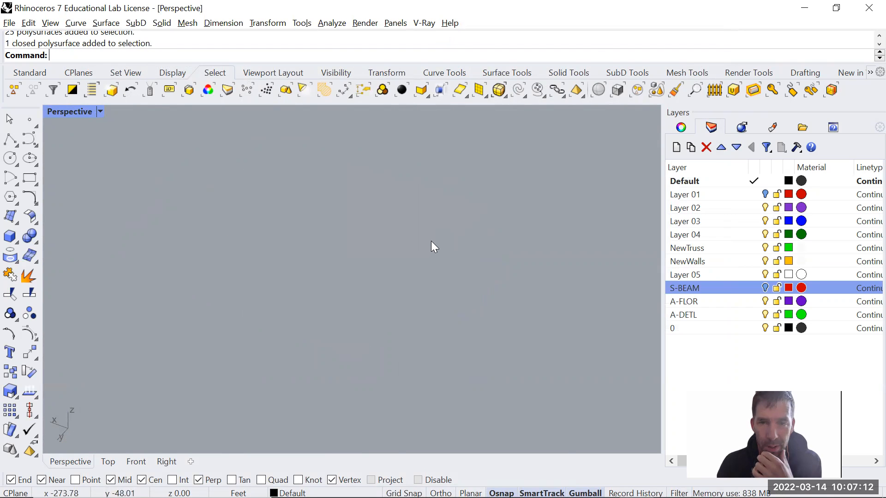
scroll(423, 387, down, 5)
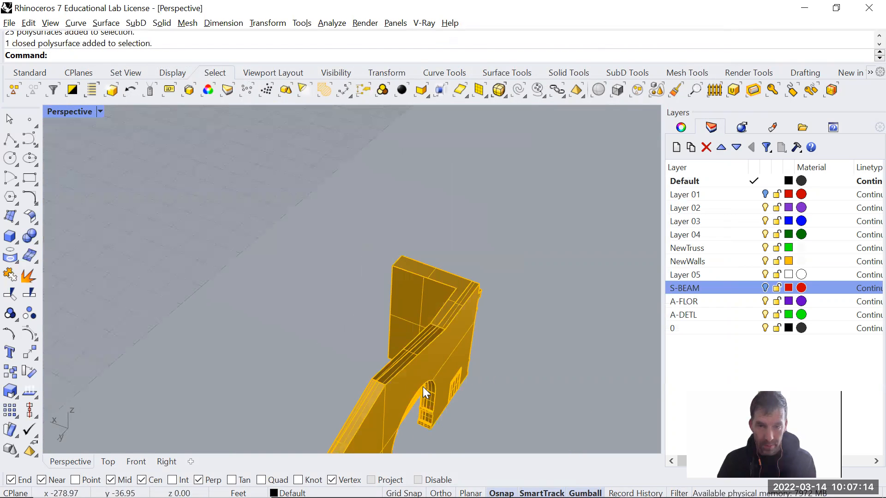
scroll(434, 392, down, 3)
scroll(361, 239, down, 3)
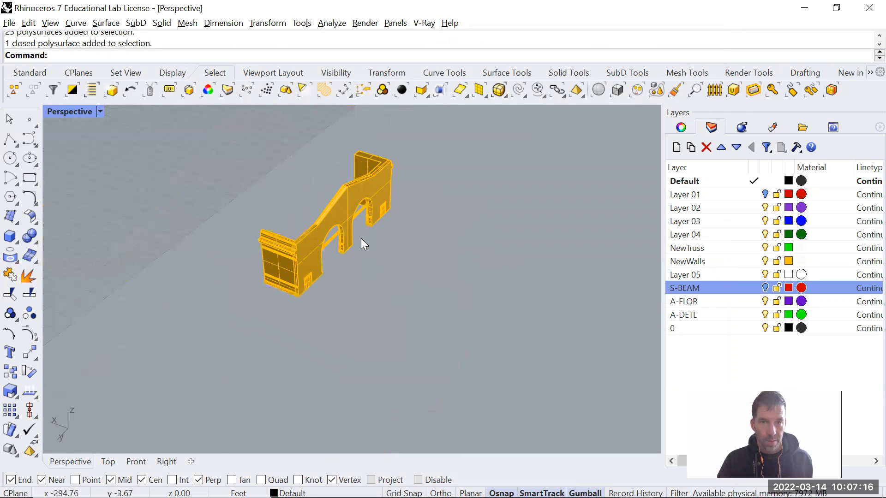
scroll(359, 233, up, 2)
scroll(321, 253, up, 2)
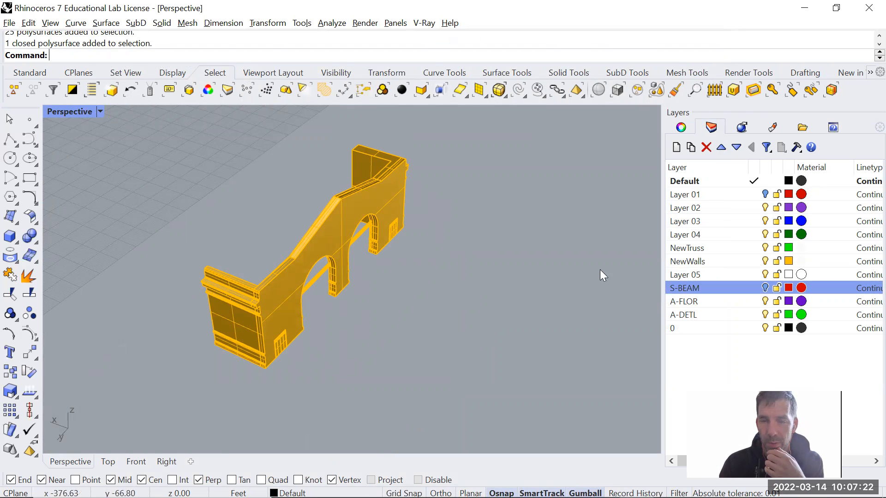
key(Left)
scroll(392, 285, down, 5)
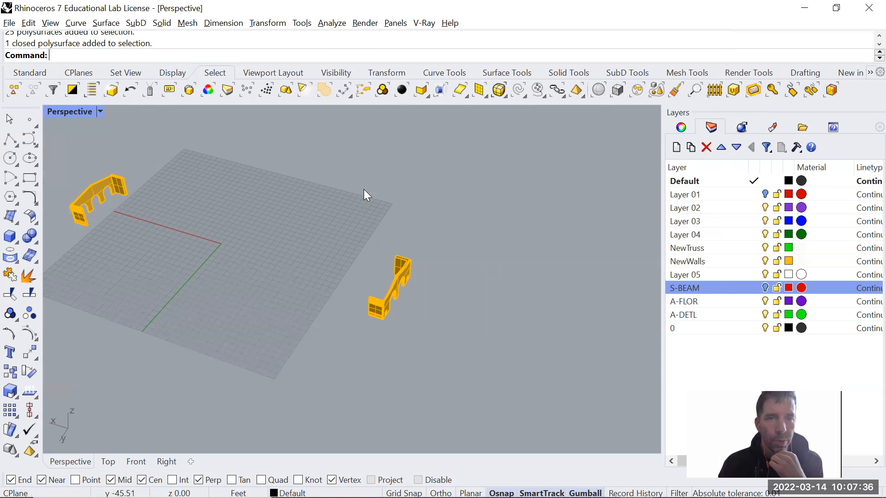
click(398, 282)
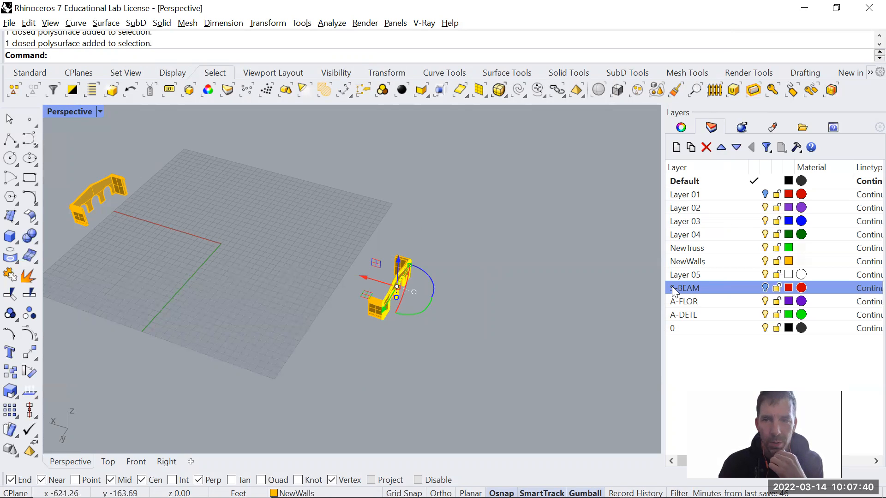
click(493, 321)
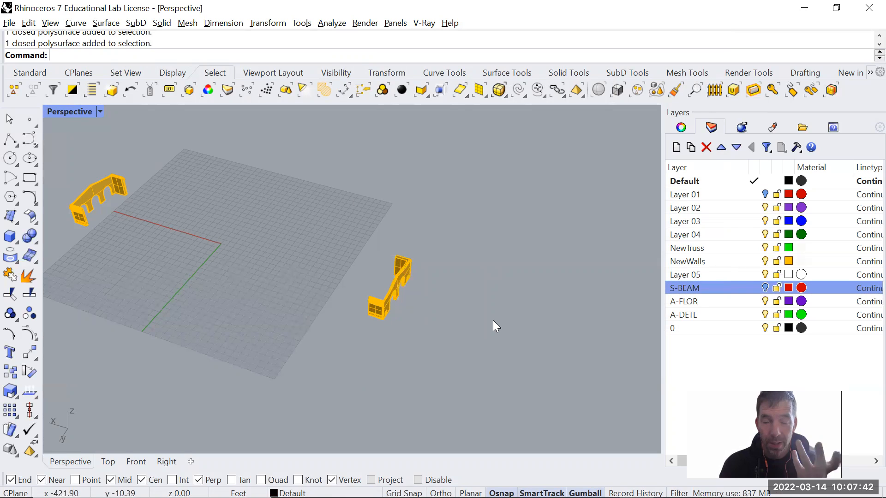